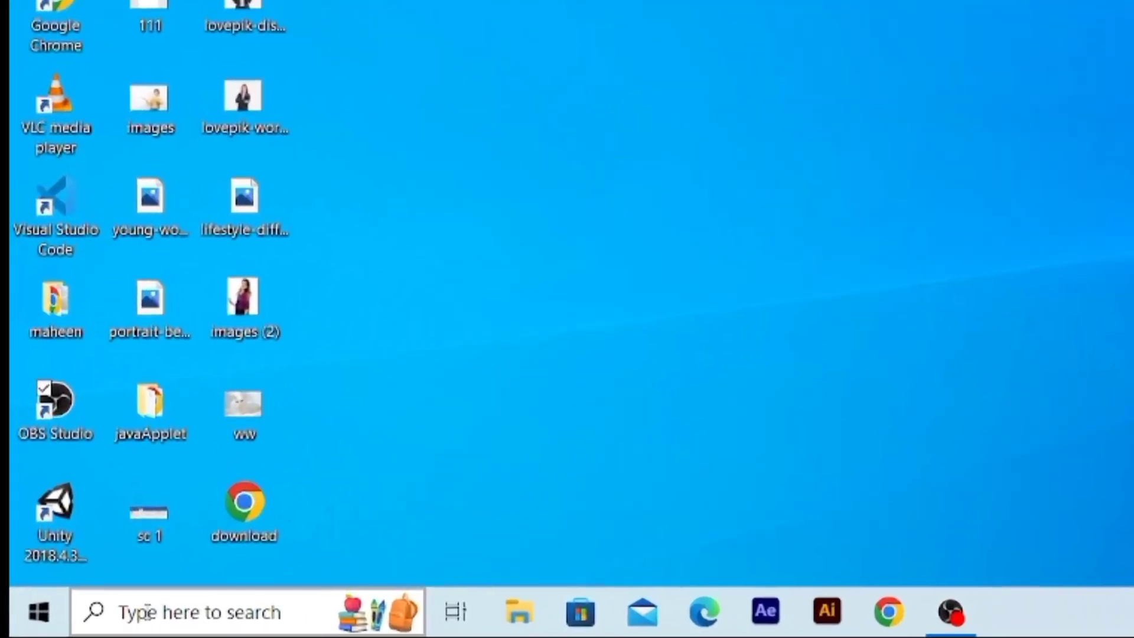
Open Word 2016, create a blank document and maximize its window.
left_click(118, 605)
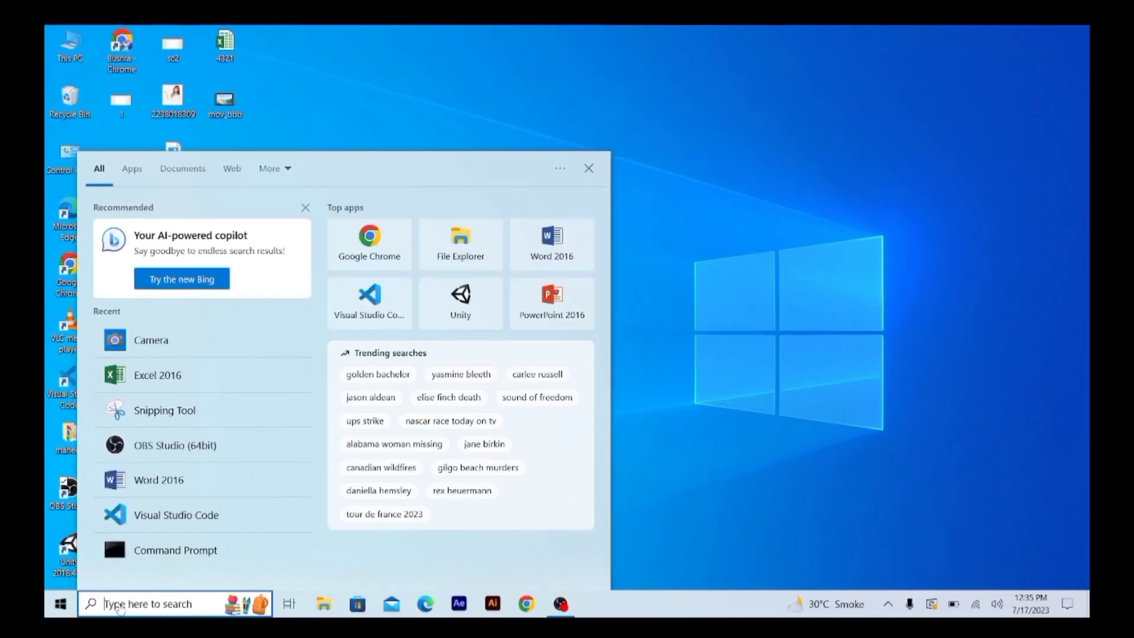
type("wod")
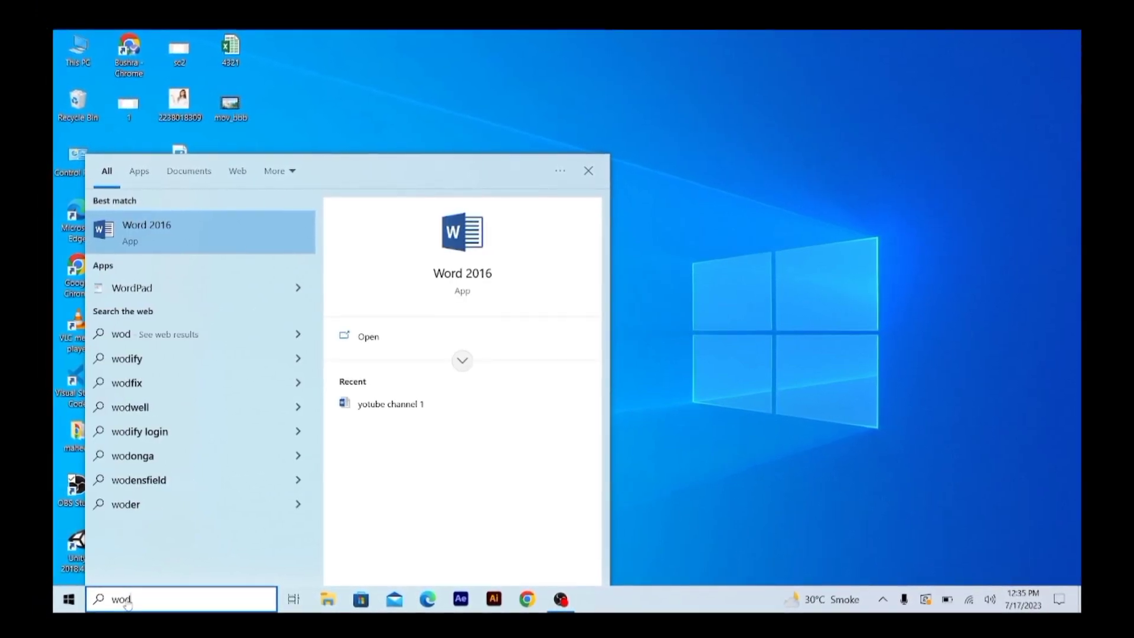
key("Return")
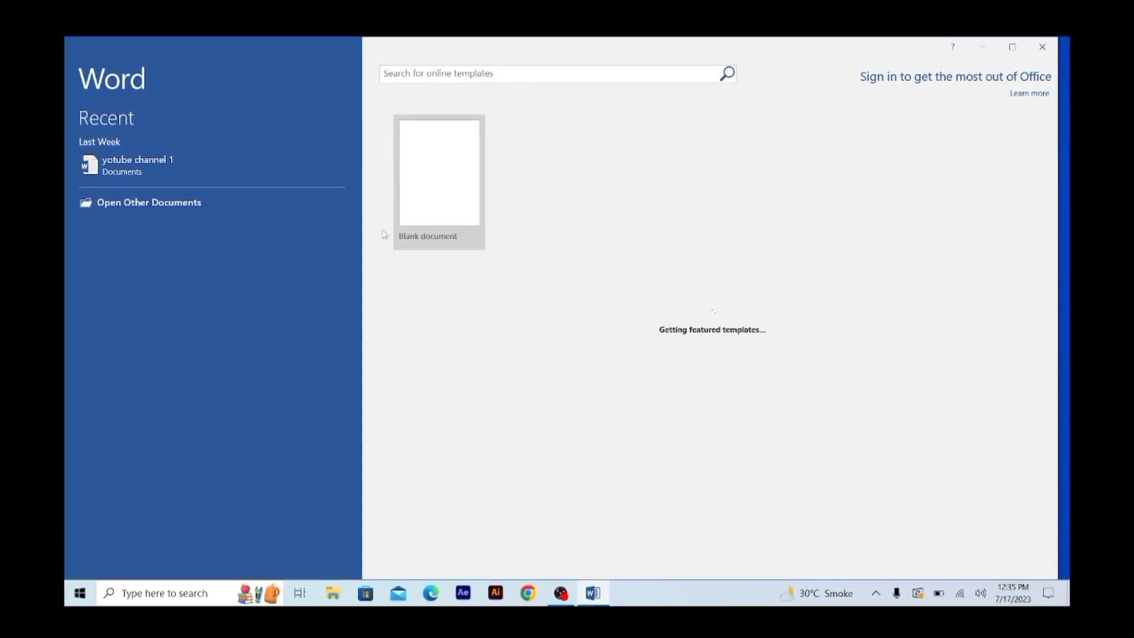
left_click(421, 190)
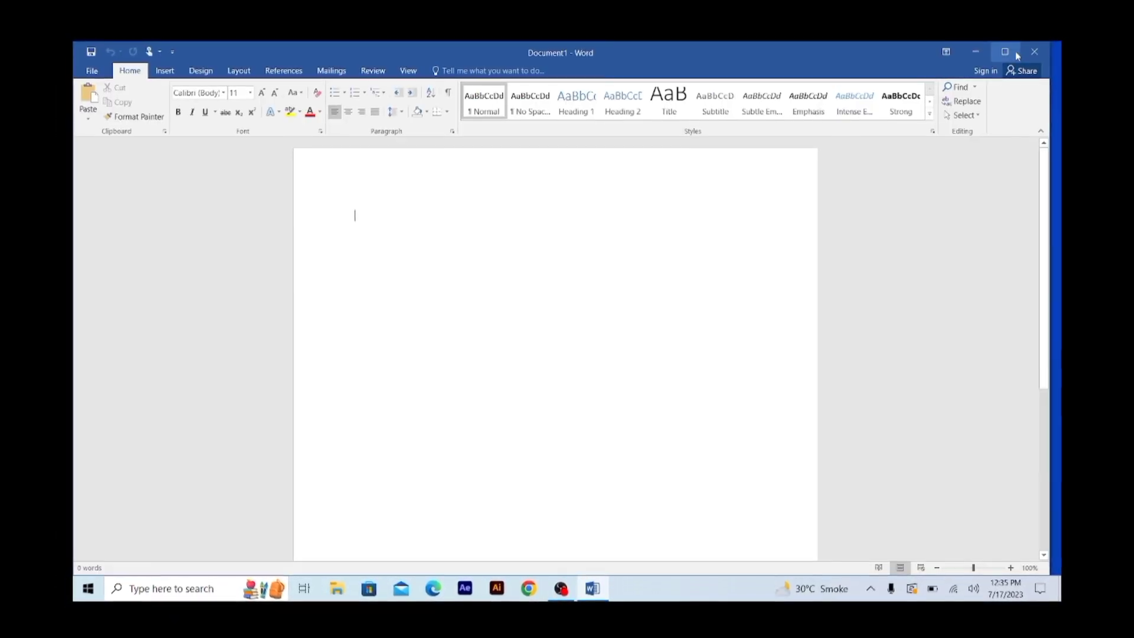
left_click(1015, 51)
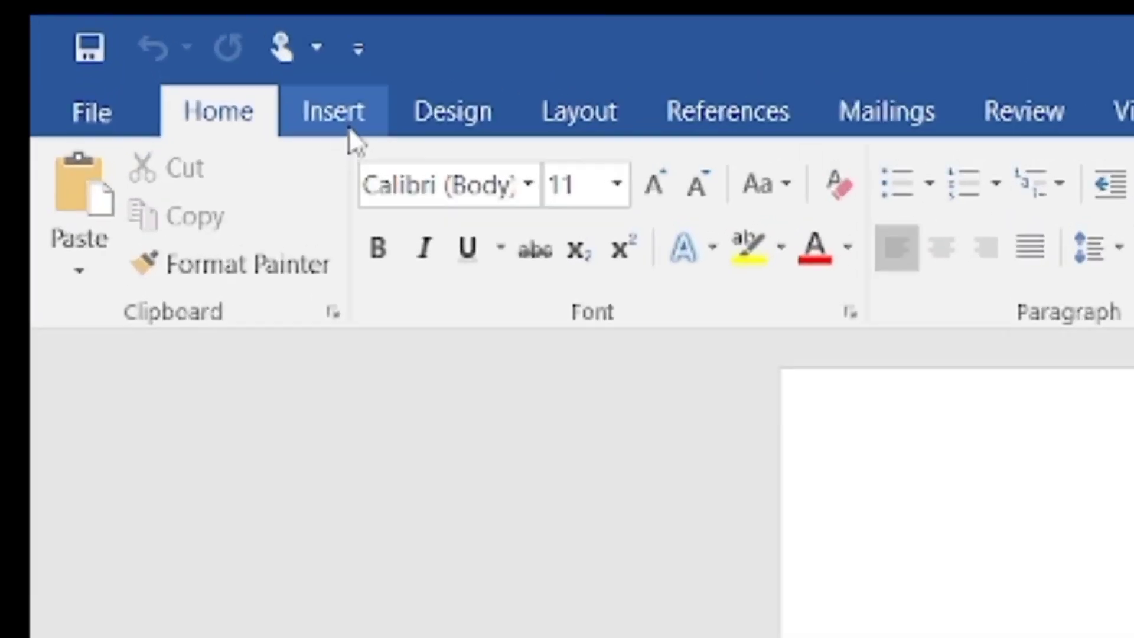
Insert the built-in Banded cover page into the blank document.
left_click(199, 94)
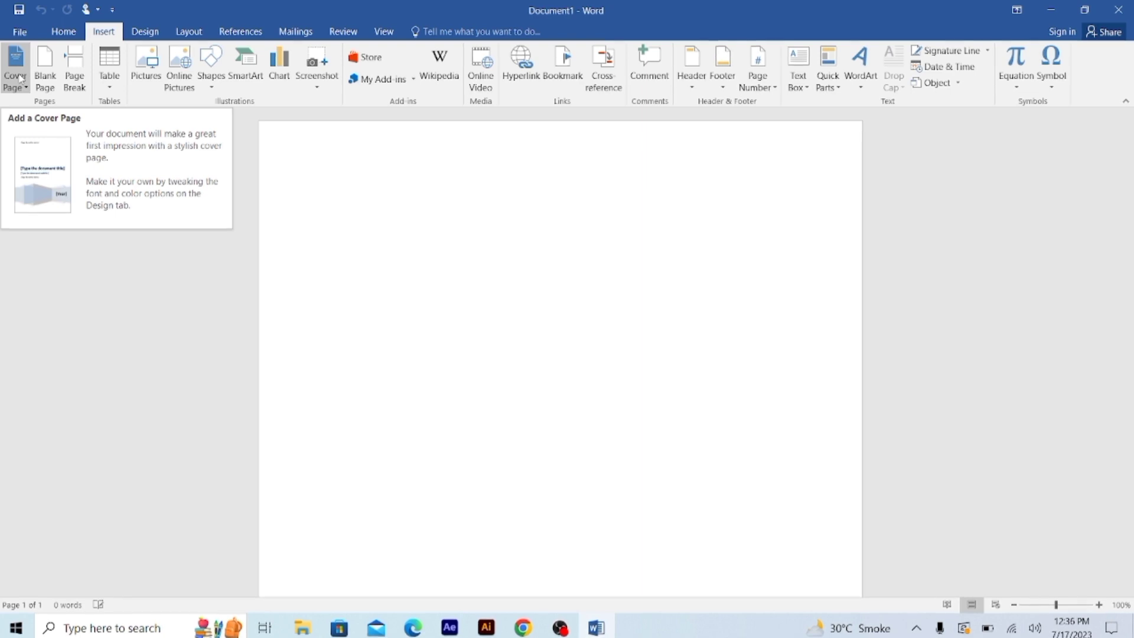
left_click(19, 77)
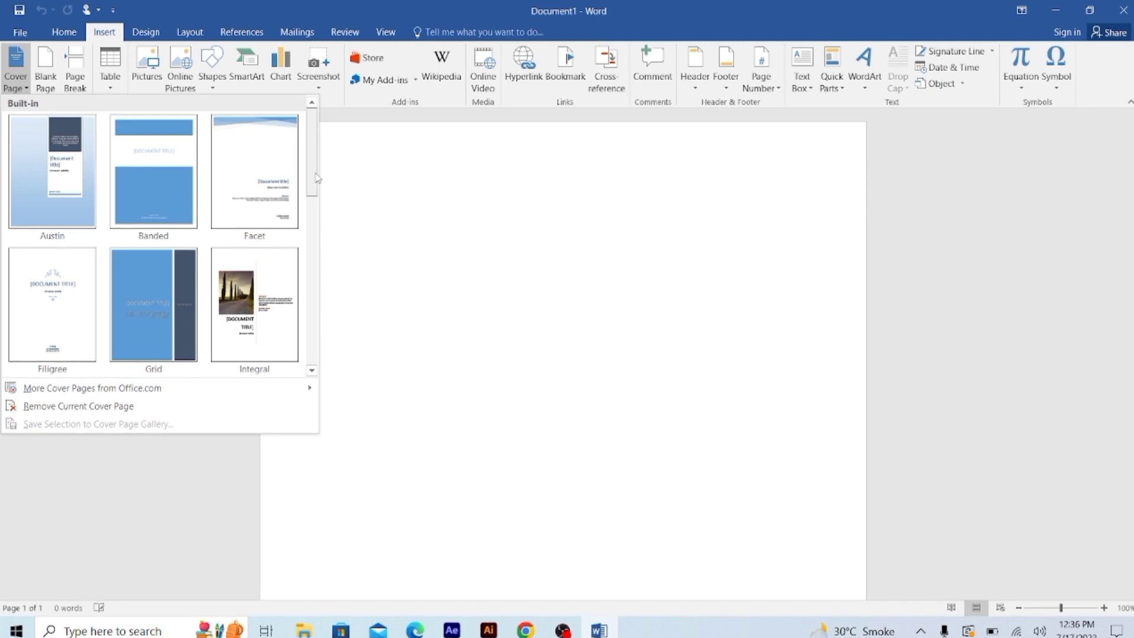
left_click_drag(318, 178, 324, 233)
scroll(318, 306, "down", 5)
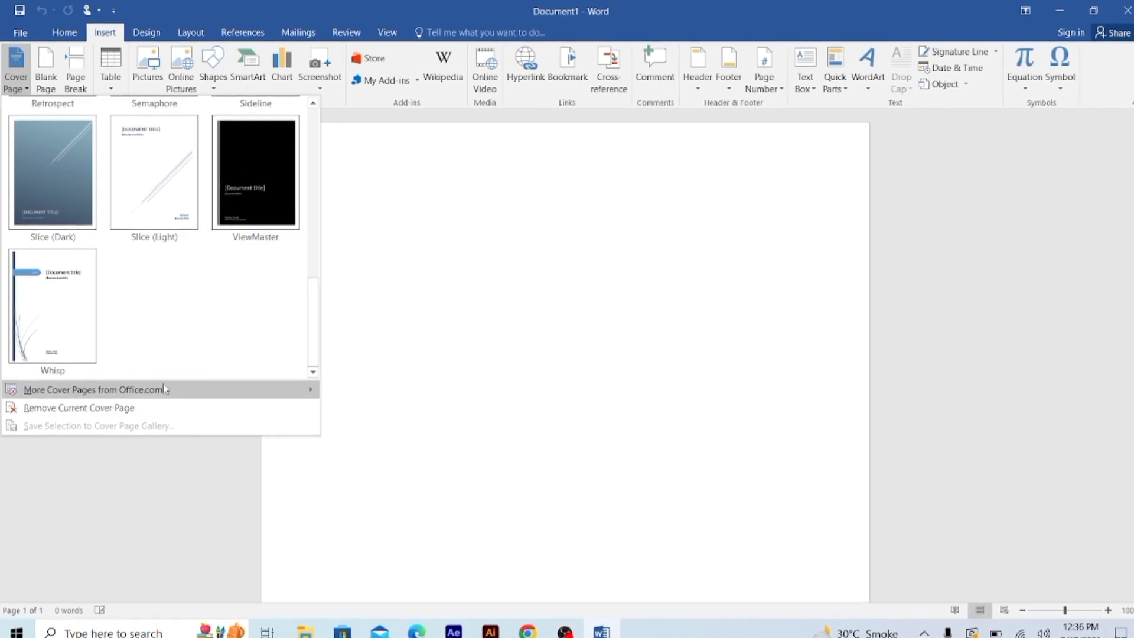
mouse_move(164, 389)
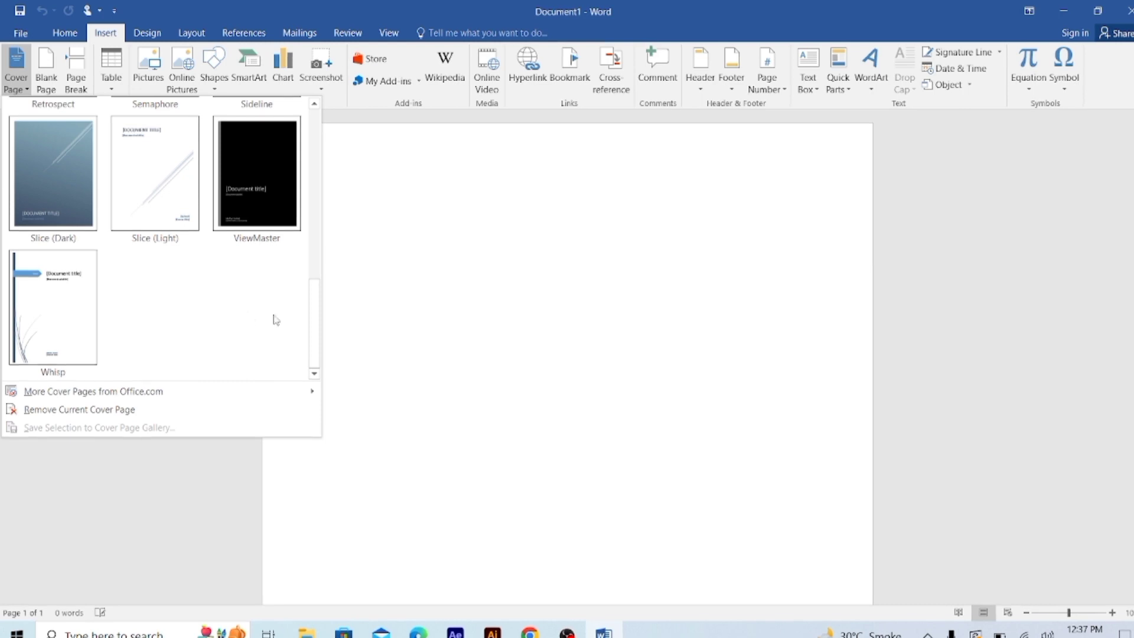
left_click_drag(316, 335, 104, 163)
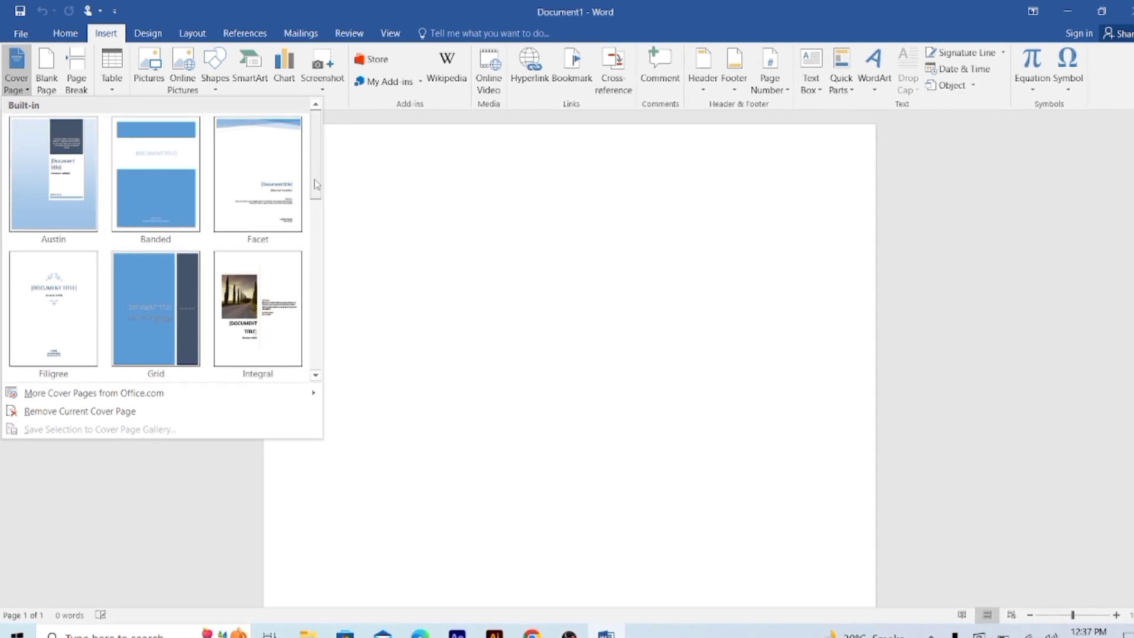
left_click(156, 166)
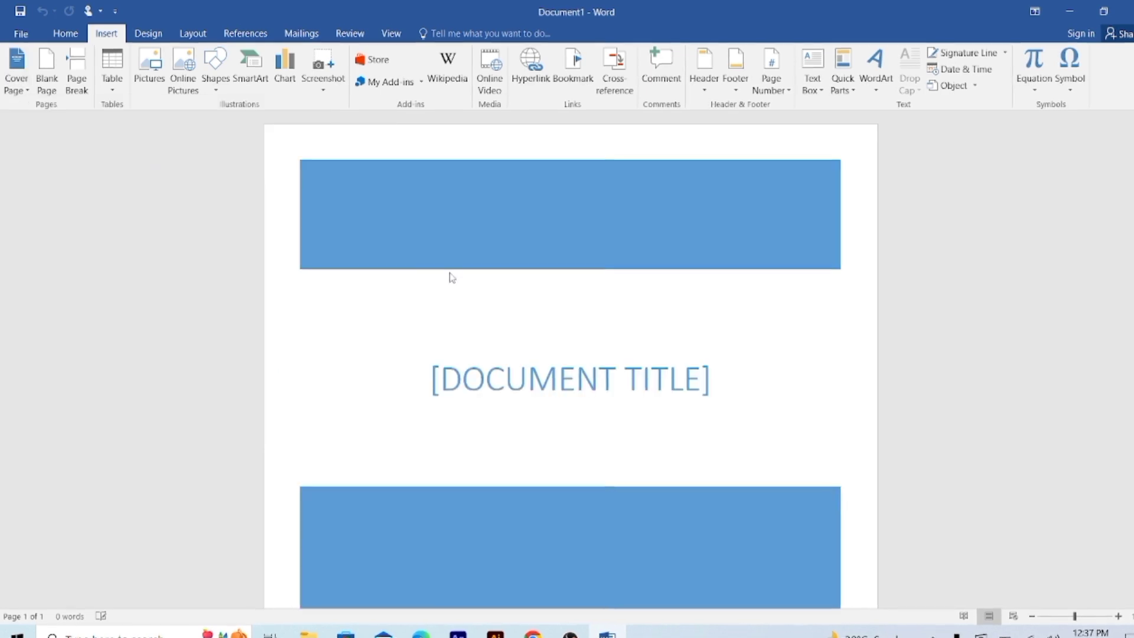
Replace the document title placeholder on the cover page with "COVER PAGE".
scroll(571, 355, "down", 8)
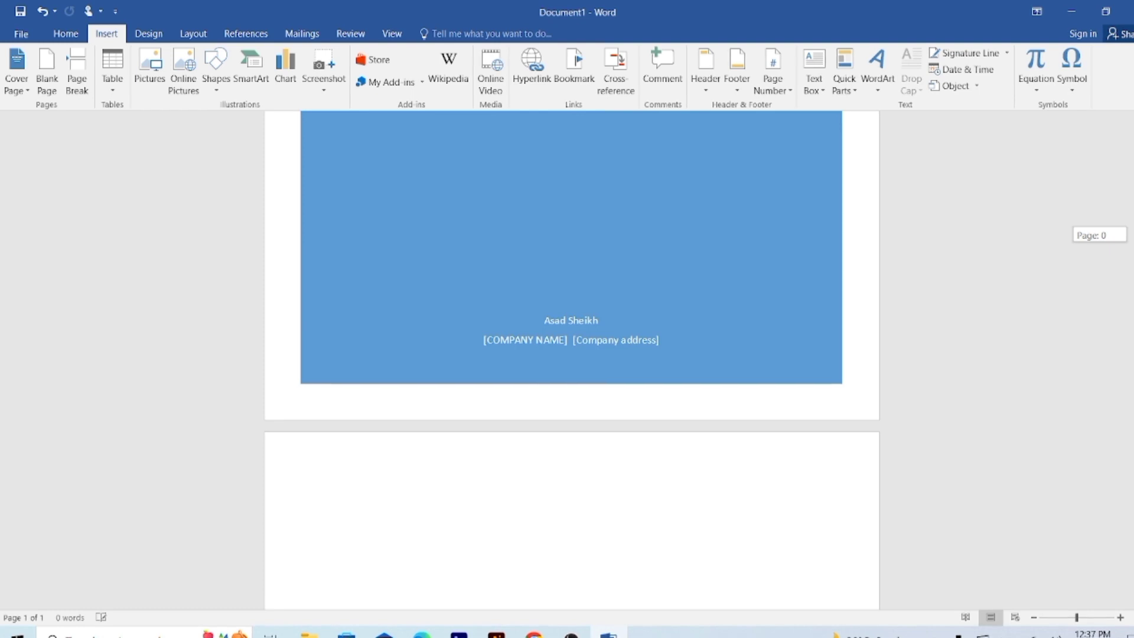
scroll(572, 354, "down", 1)
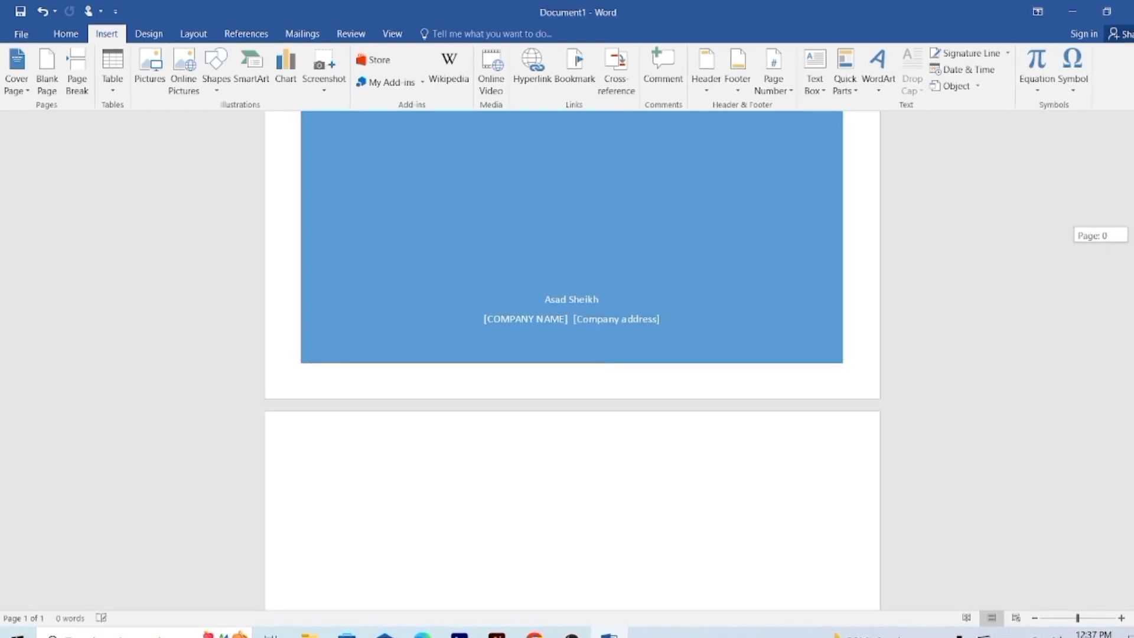
scroll(1122, 310, "down", 4)
scroll(1122, 310, "up", 3)
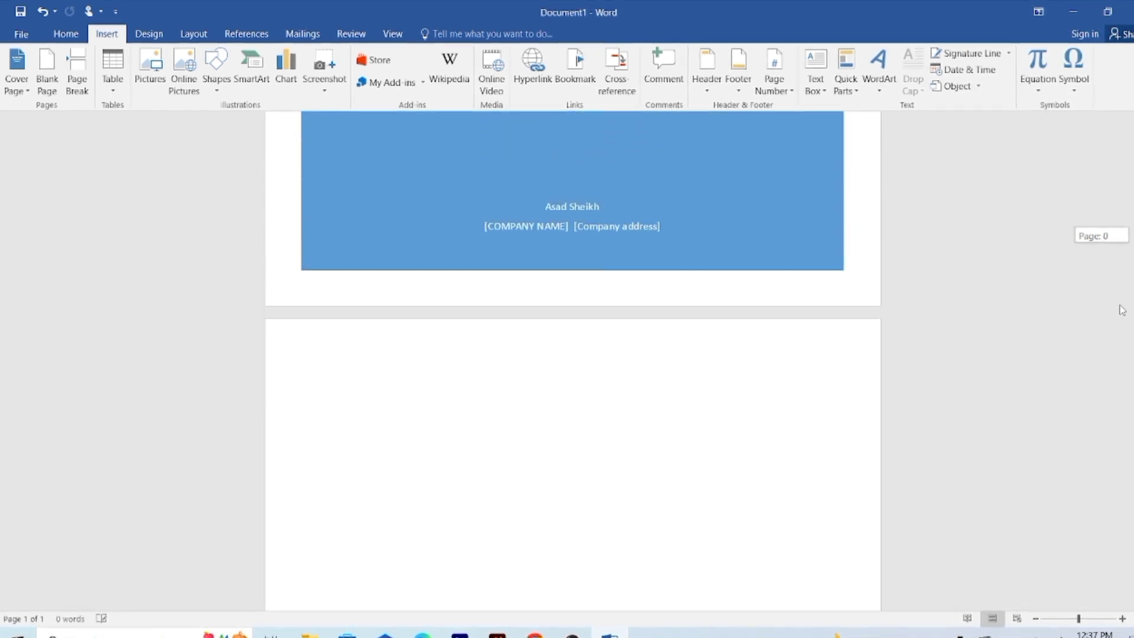
scroll(1099, 289, "up", 6)
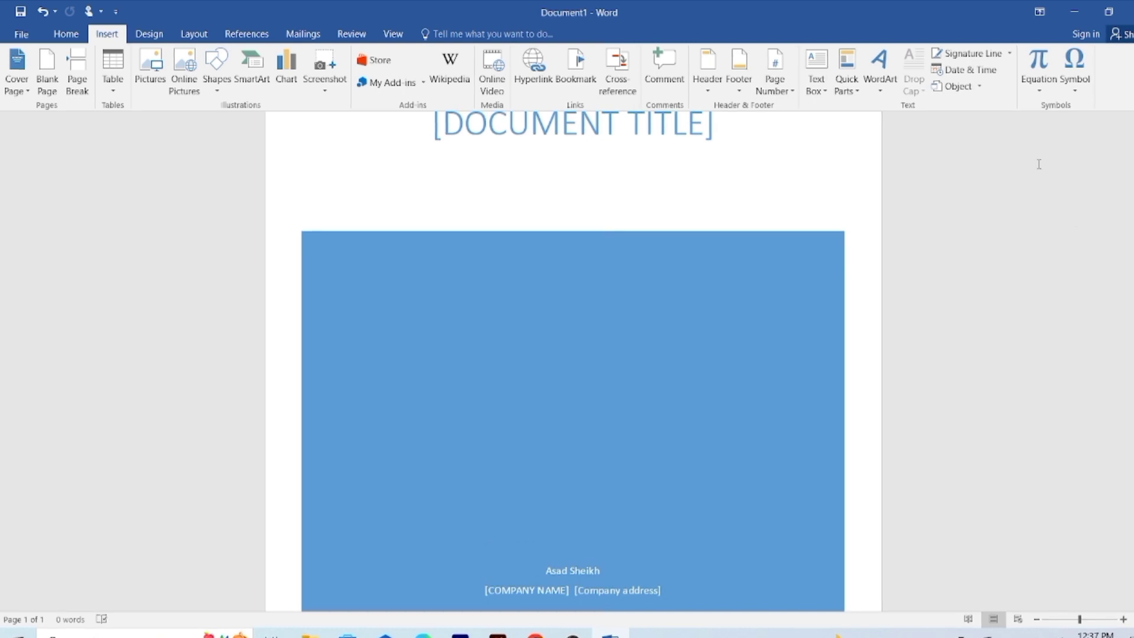
scroll(1130, 139, "up", 4)
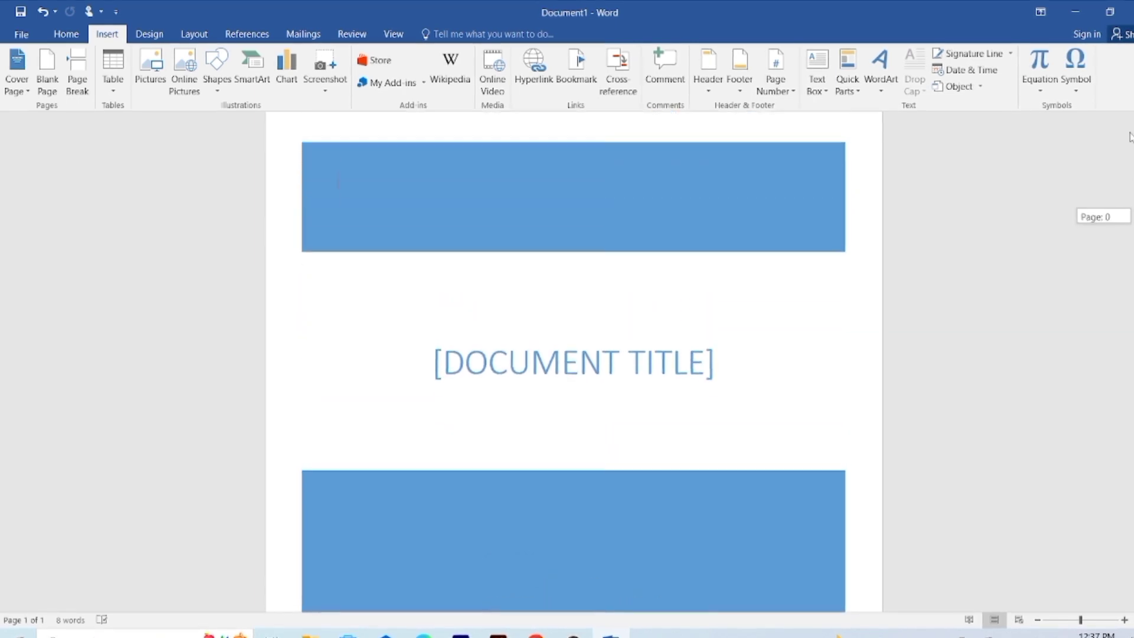
left_click(693, 369)
key("Delete")
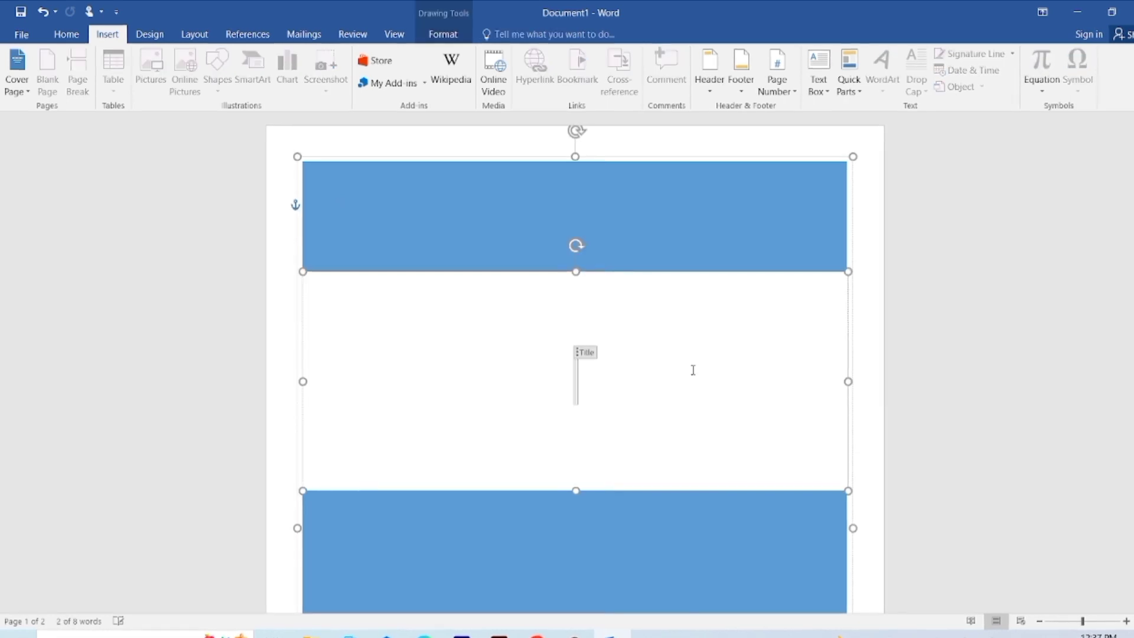
type("CO")
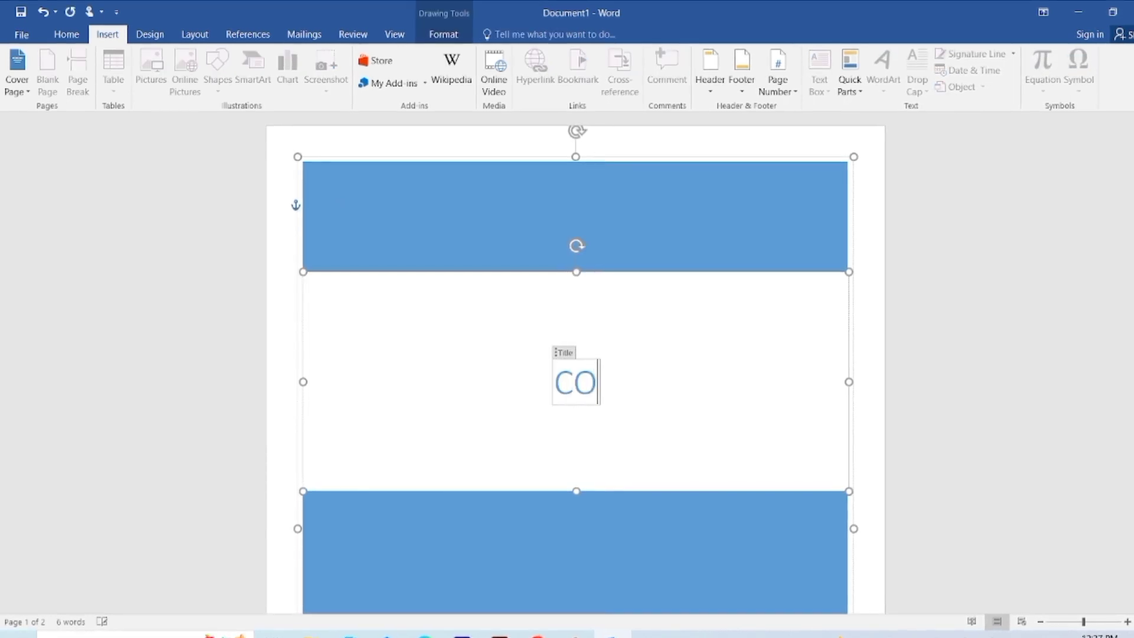
type("VER PAGE")
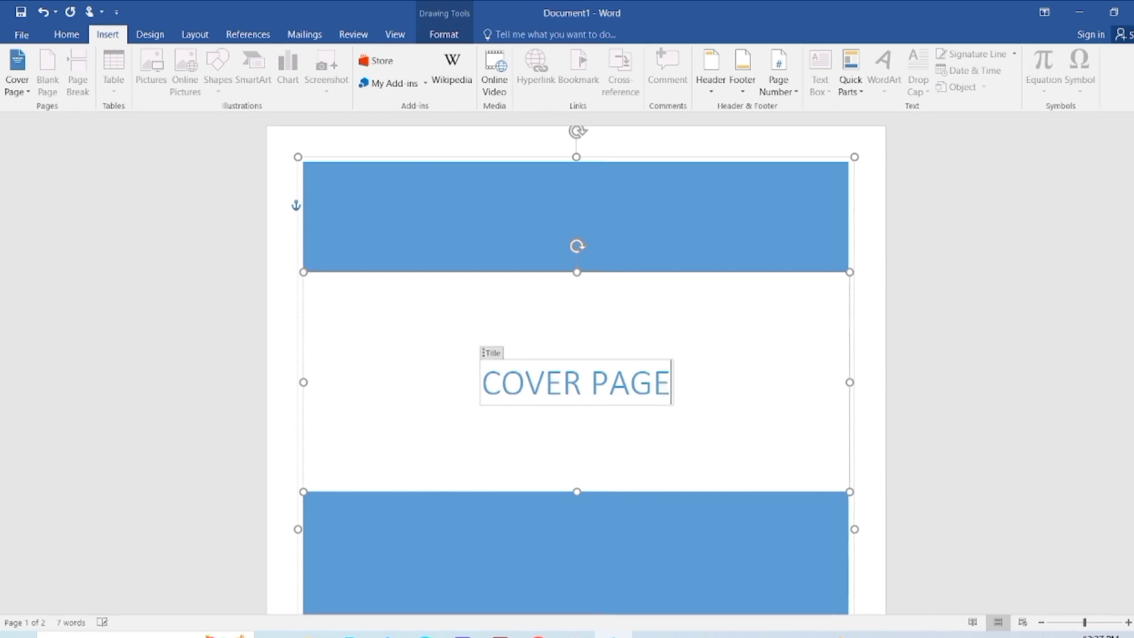
Remove the current cover page from the document.
scroll(577, 367, "down", 6)
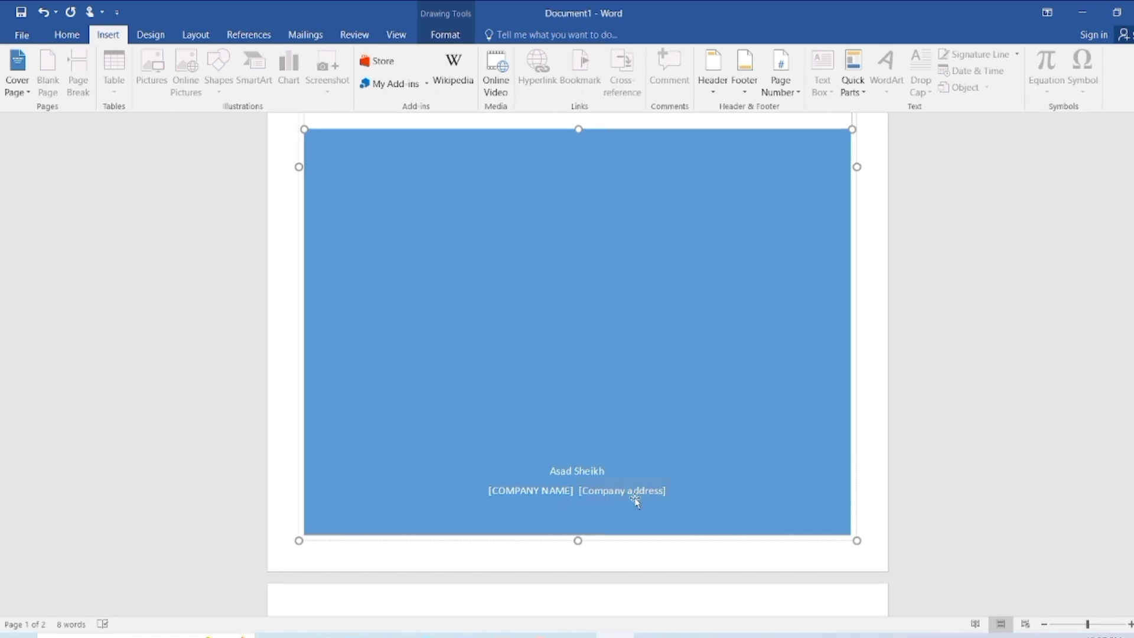
scroll(578, 354, "up", 6)
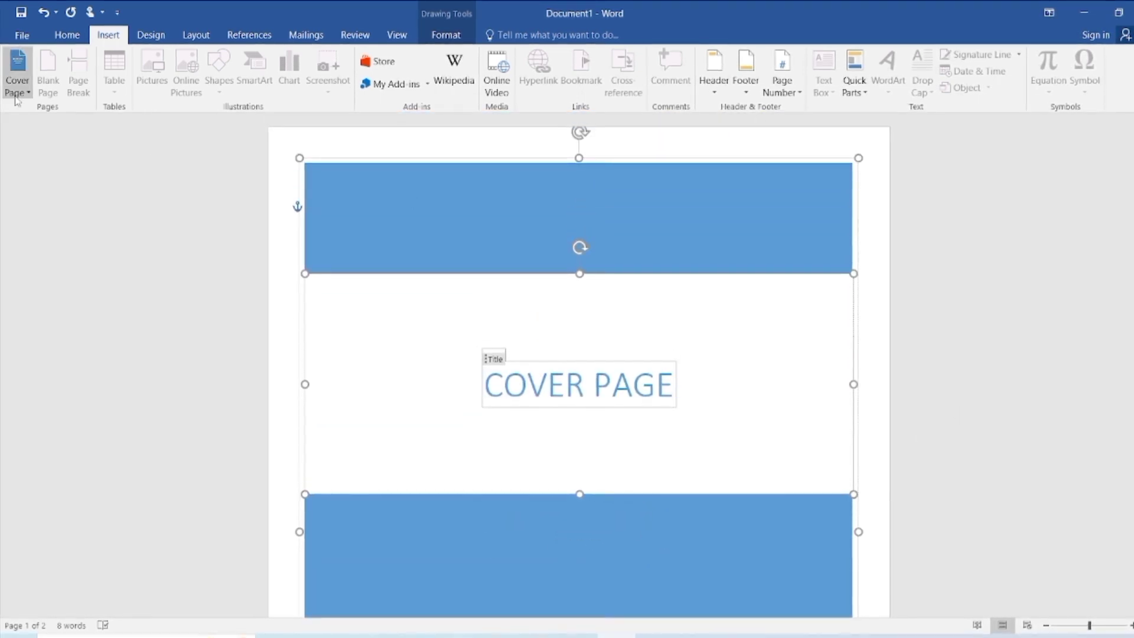
left_click(17, 73)
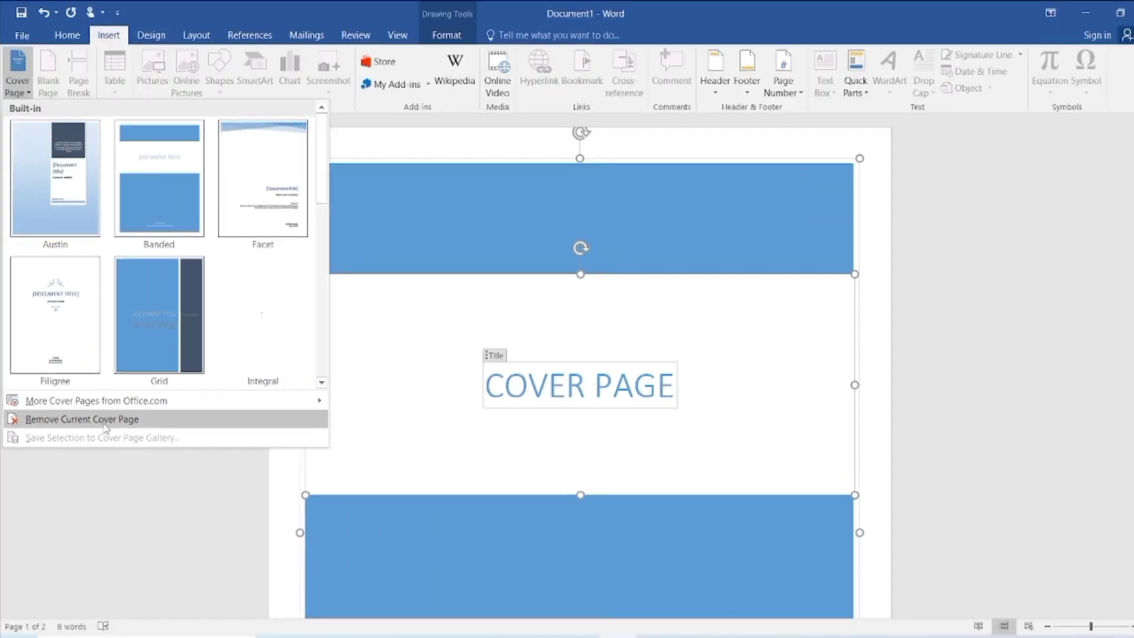
left_click(104, 423)
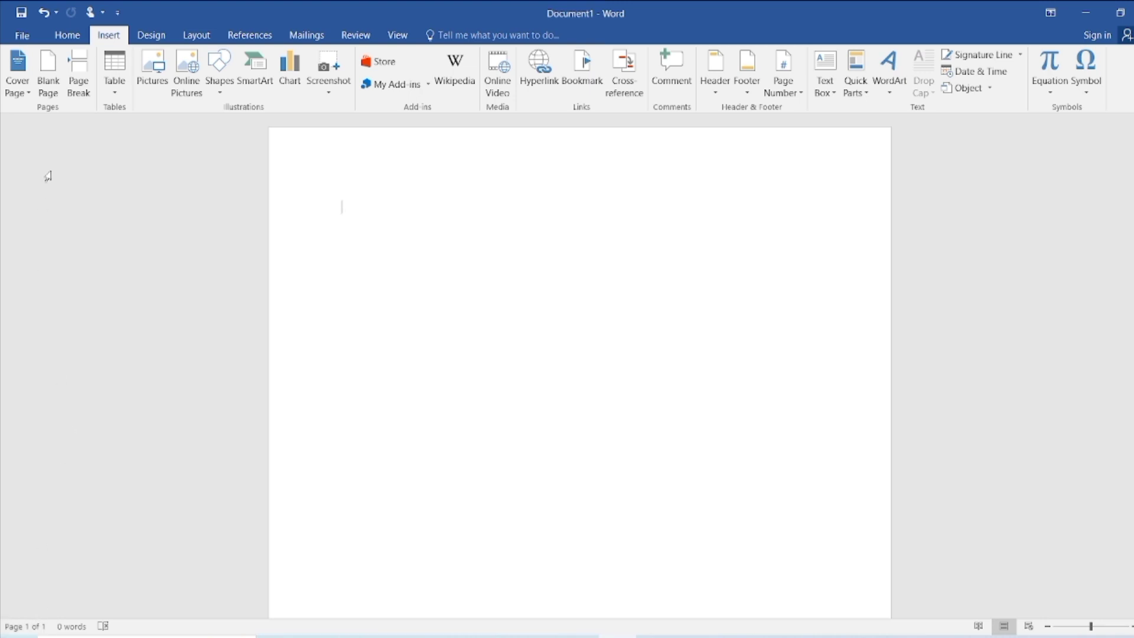
Add a blank page to the document and insert a page break after it.
left_click(50, 78)
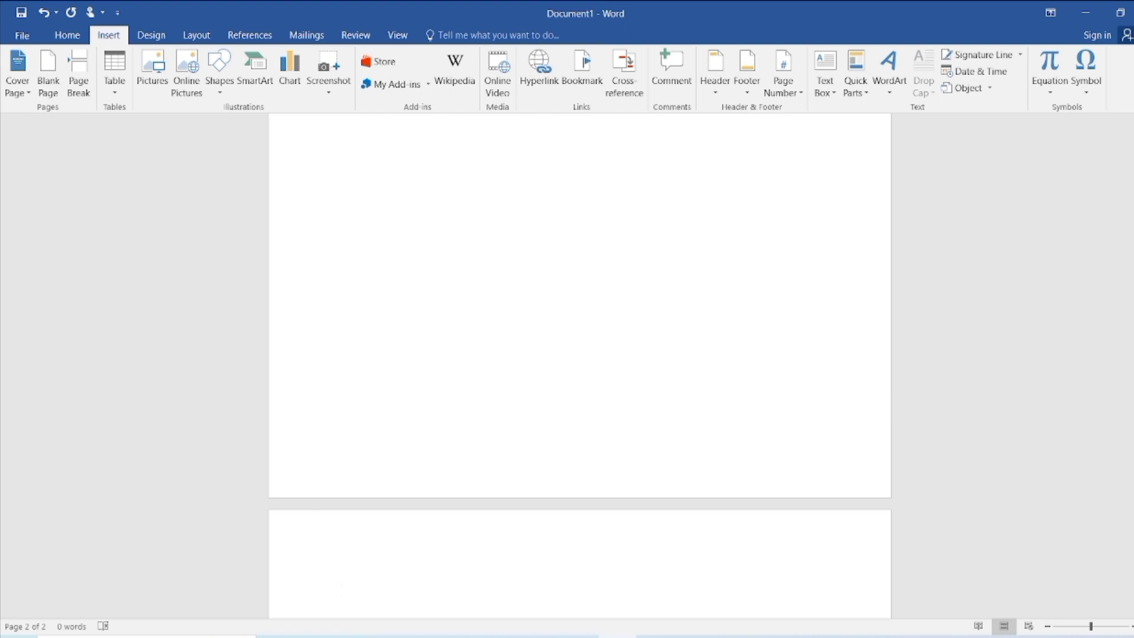
scroll(578, 355, "down", 5)
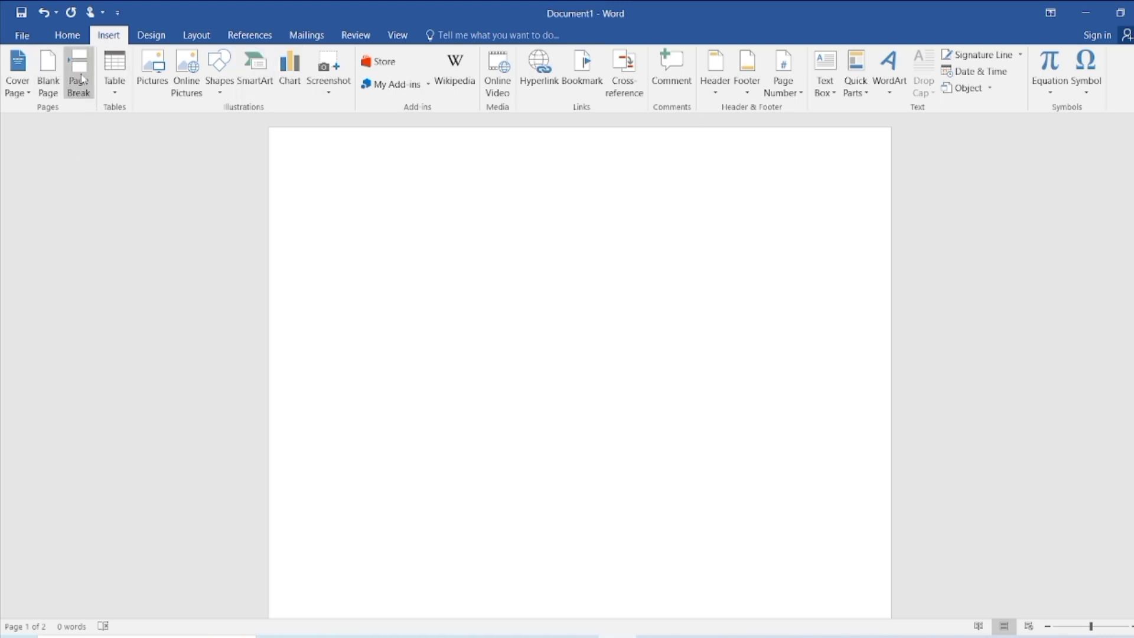
left_click(82, 78)
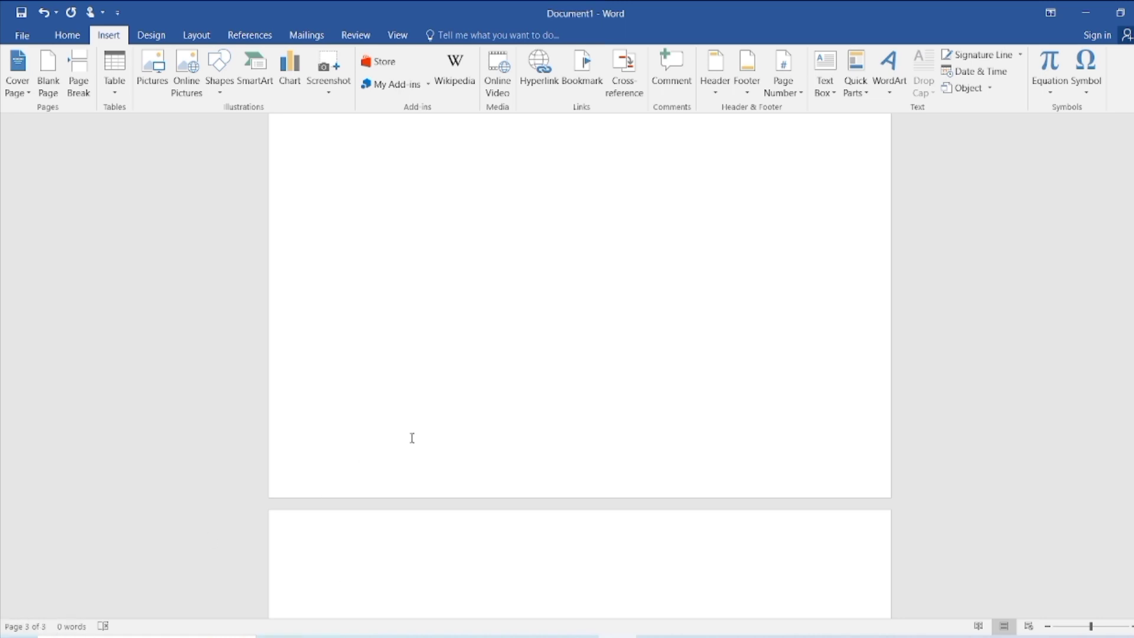
scroll(342, 590, "down", 3)
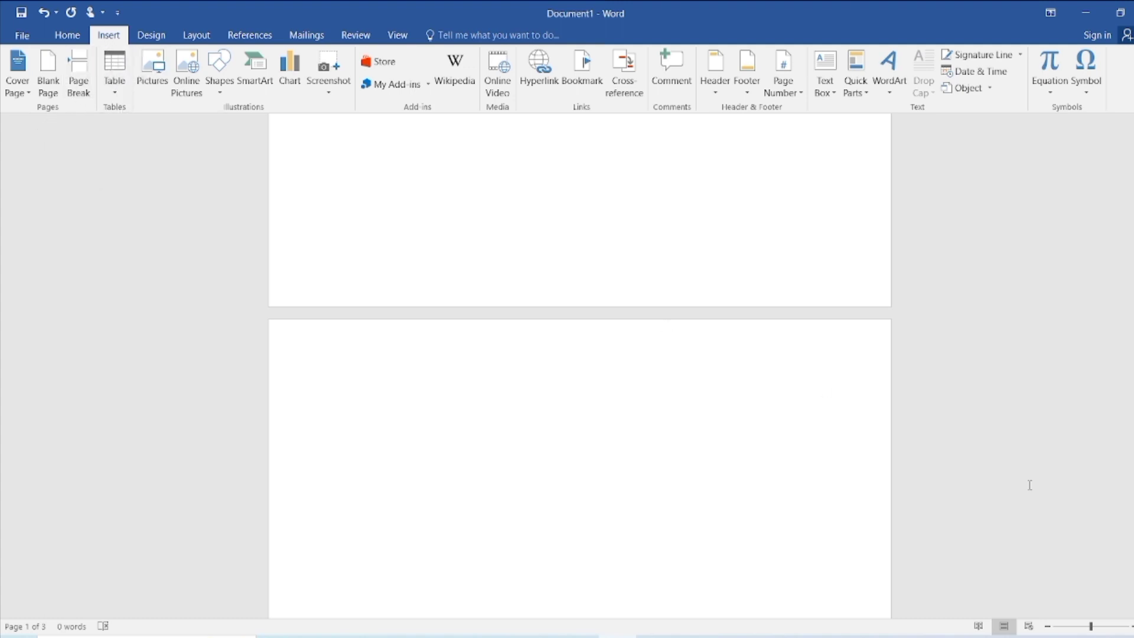
left_click_drag(1132, 280, 1132, 154)
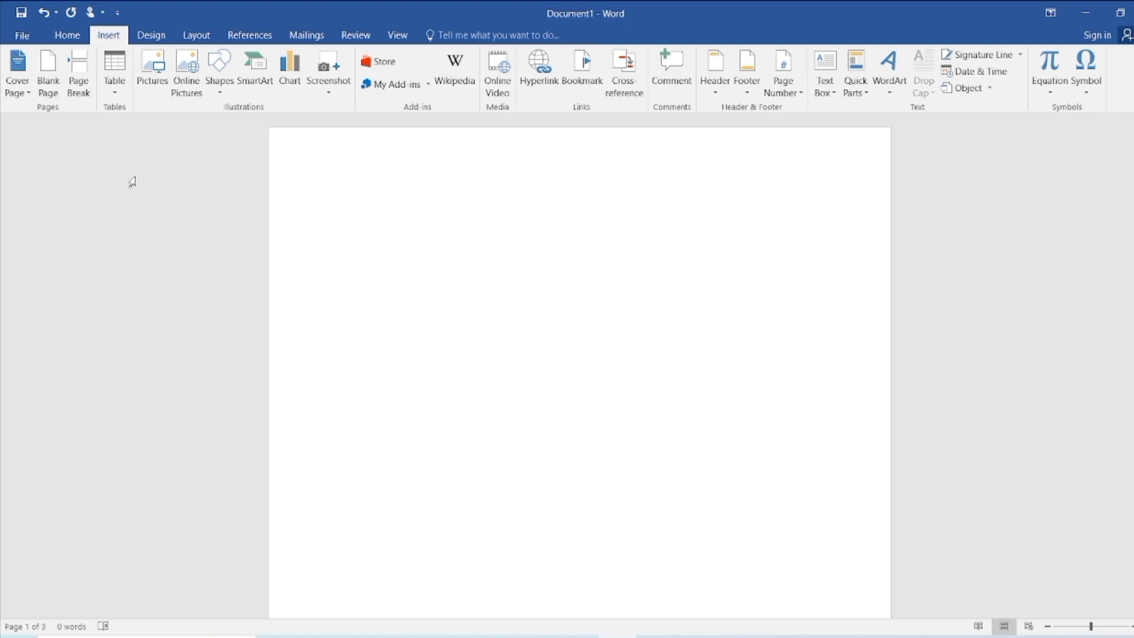
Insert an 8x2 table on the third page and resize it to cells about 0.78" wide and 0.39" high.
left_click(124, 87)
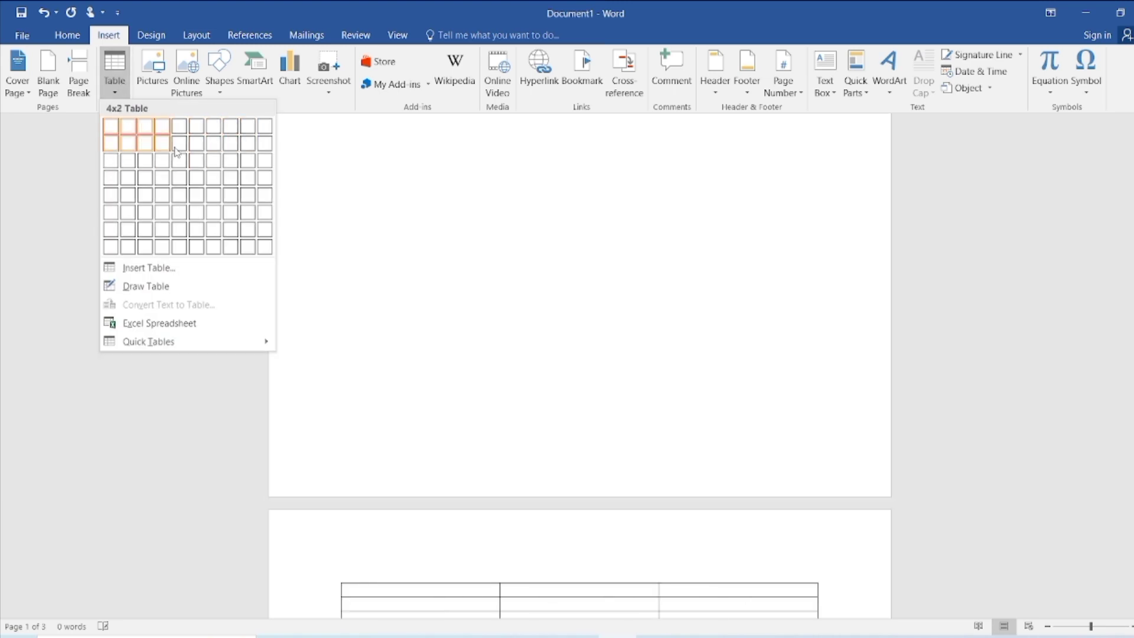
left_click(232, 144)
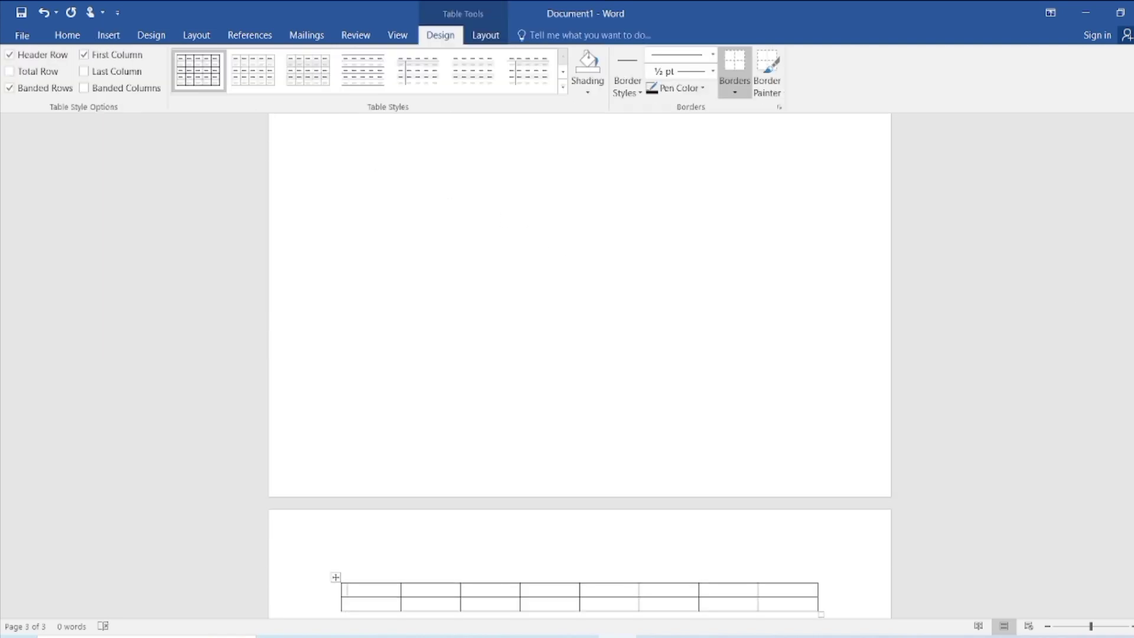
scroll(580, 366, "down", 5)
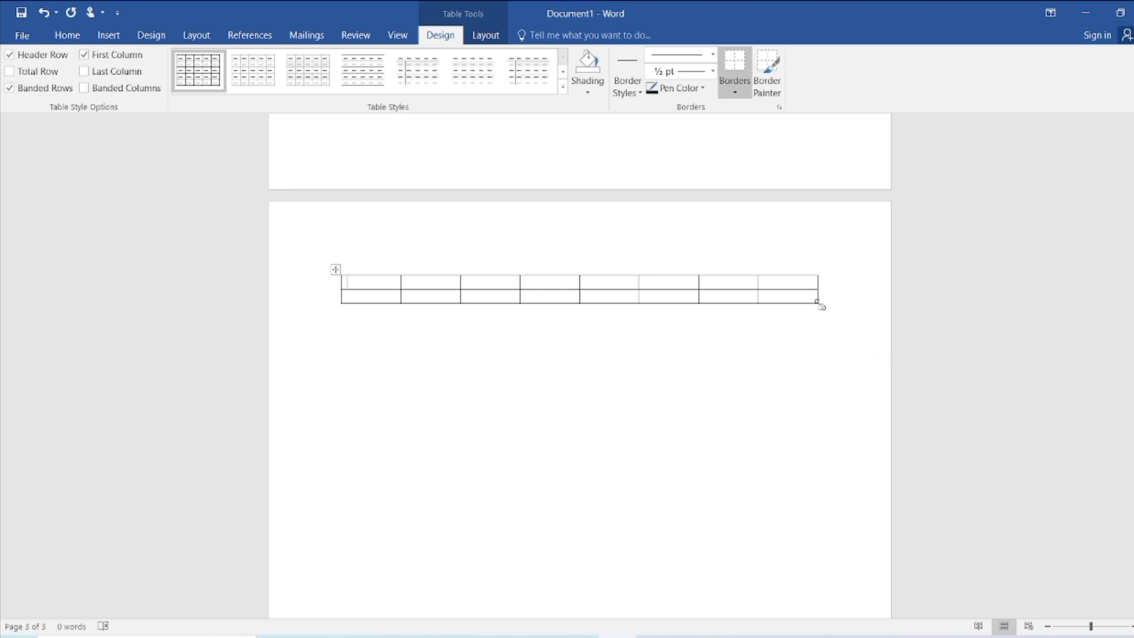
left_click_drag(820, 305, 799, 335)
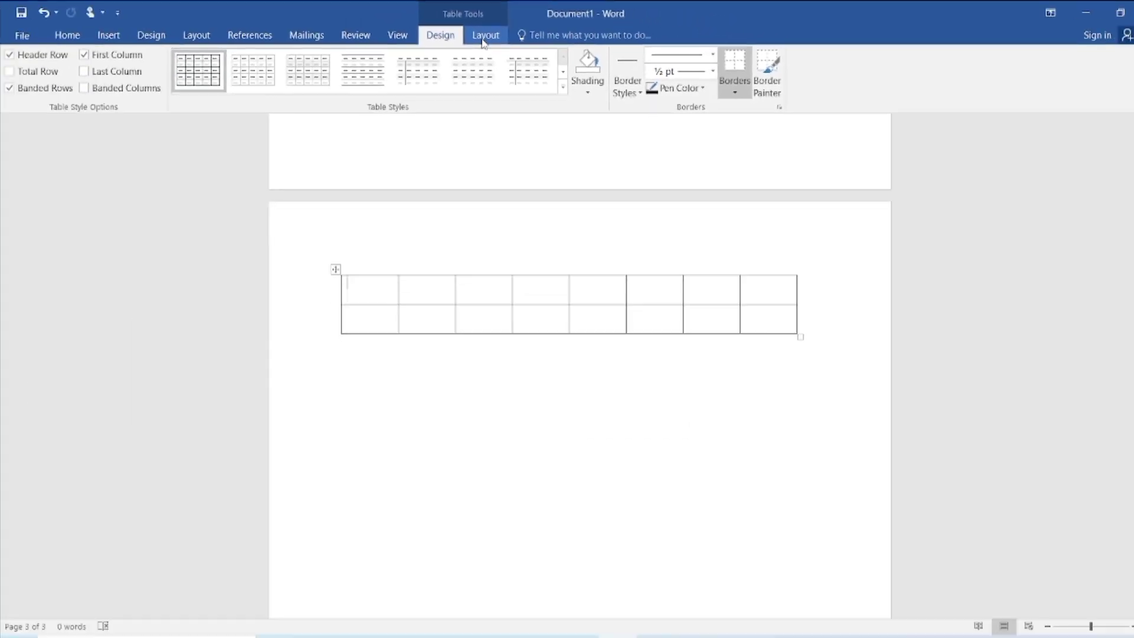
left_click(444, 110)
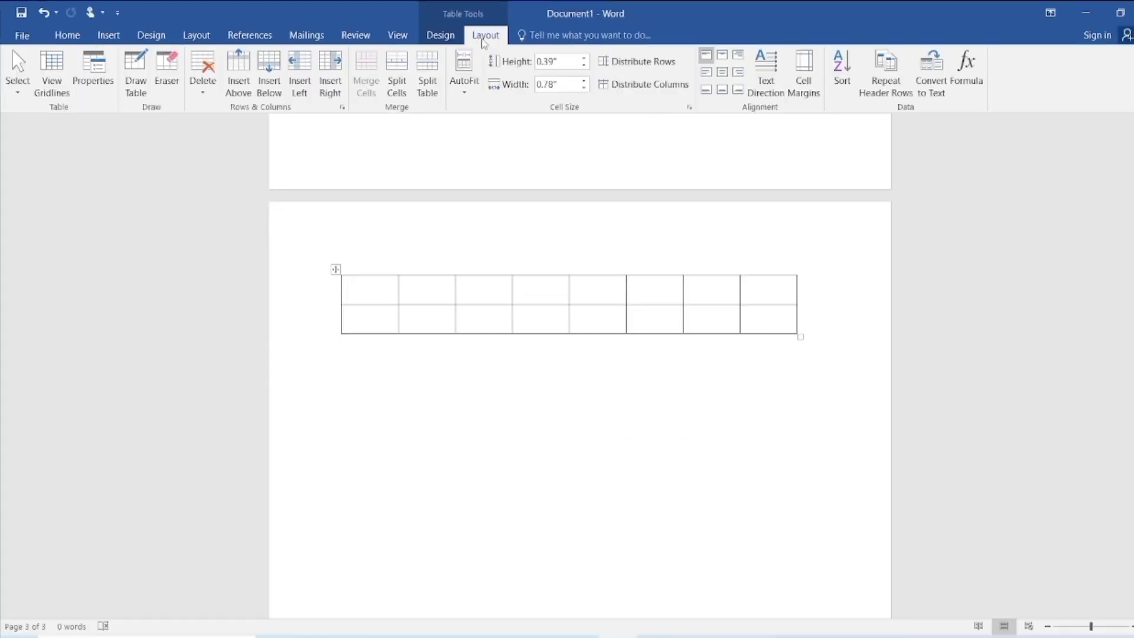
left_click(452, 37)
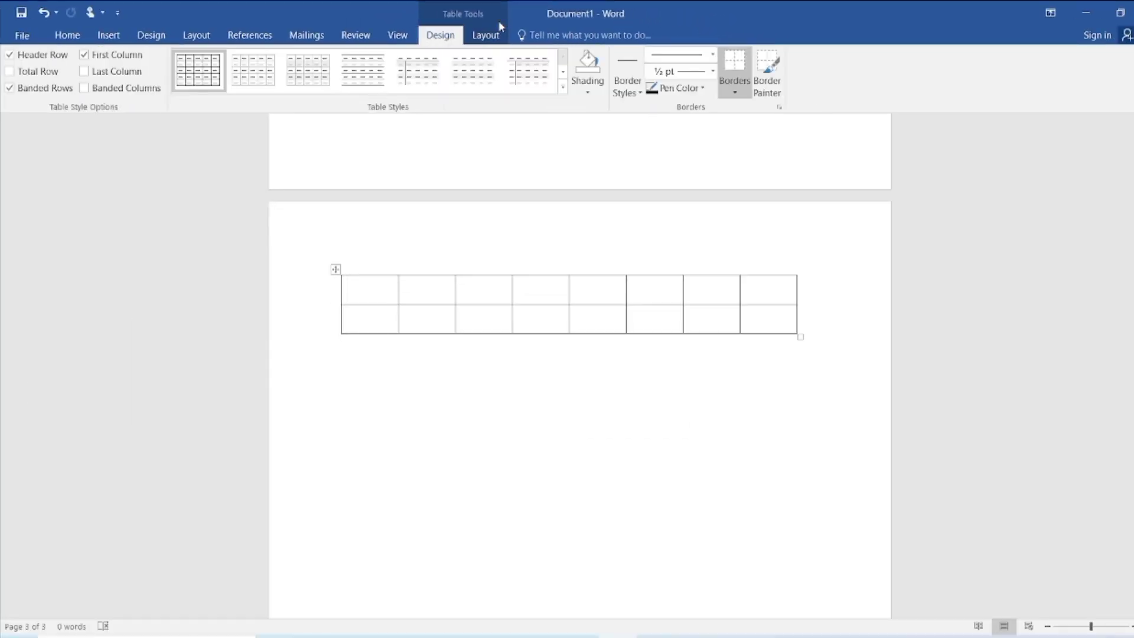
left_click(485, 35)
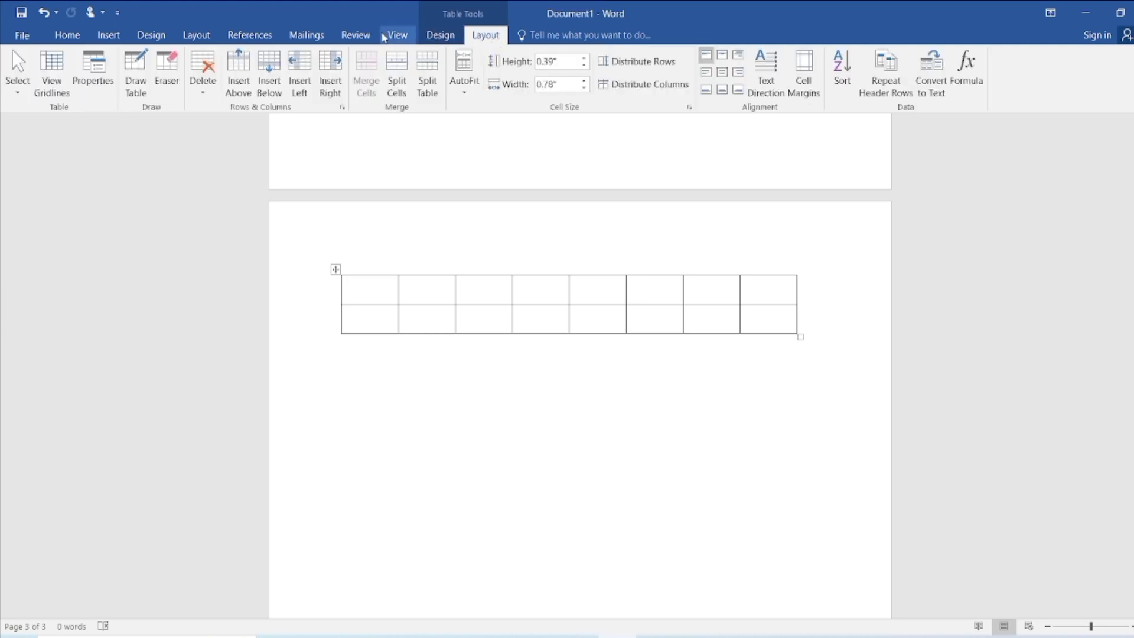
right_click(180, 121)
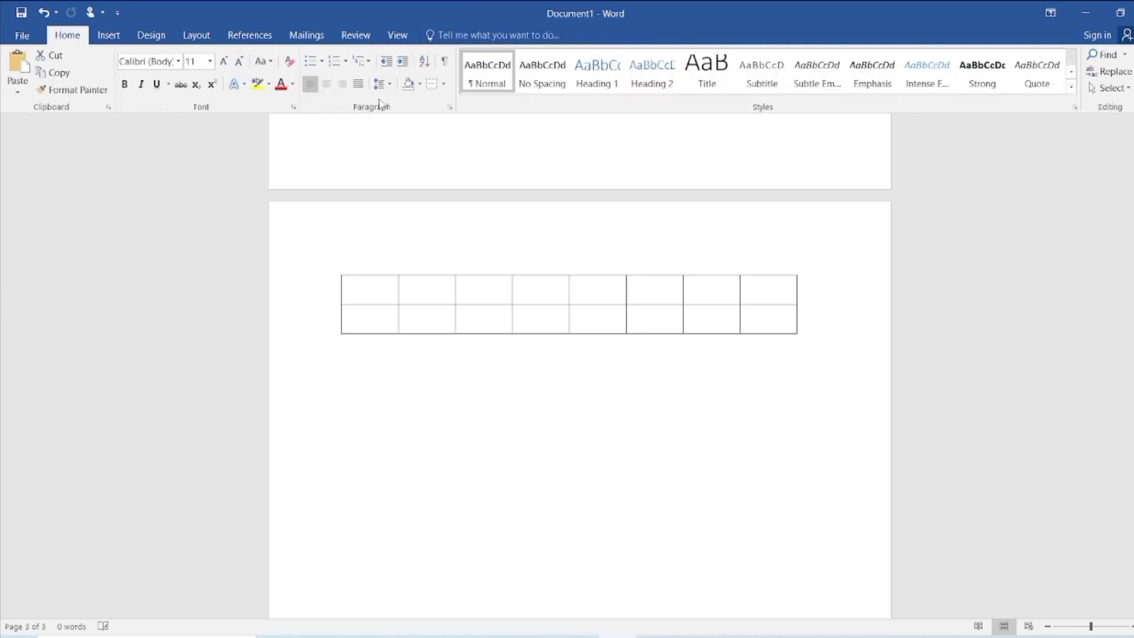
left_click(502, 299)
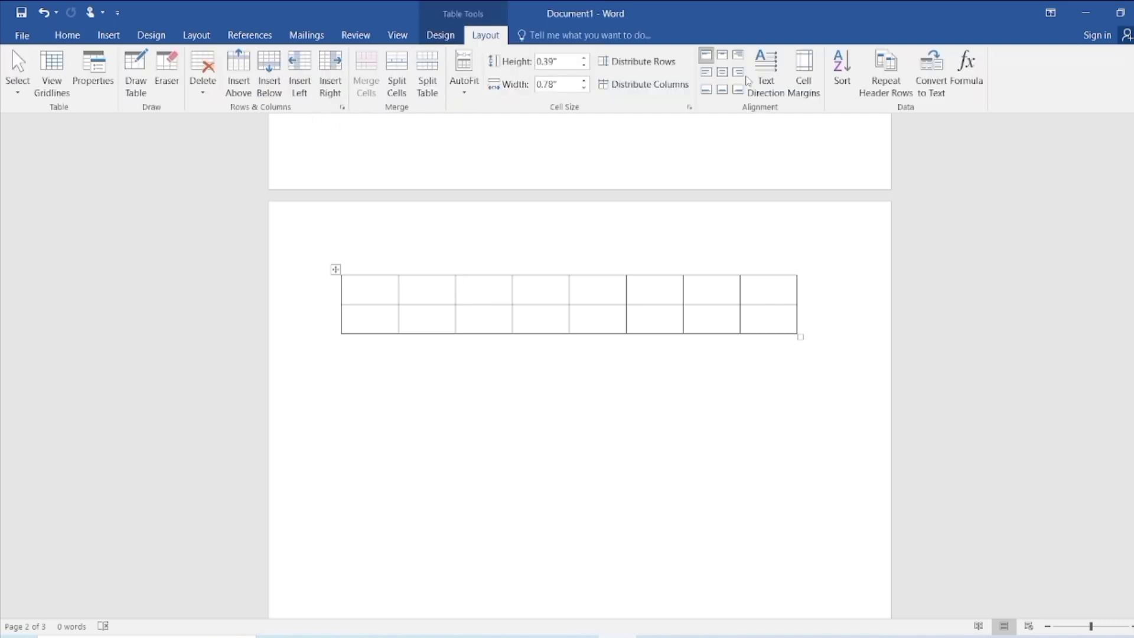
left_click(448, 36)
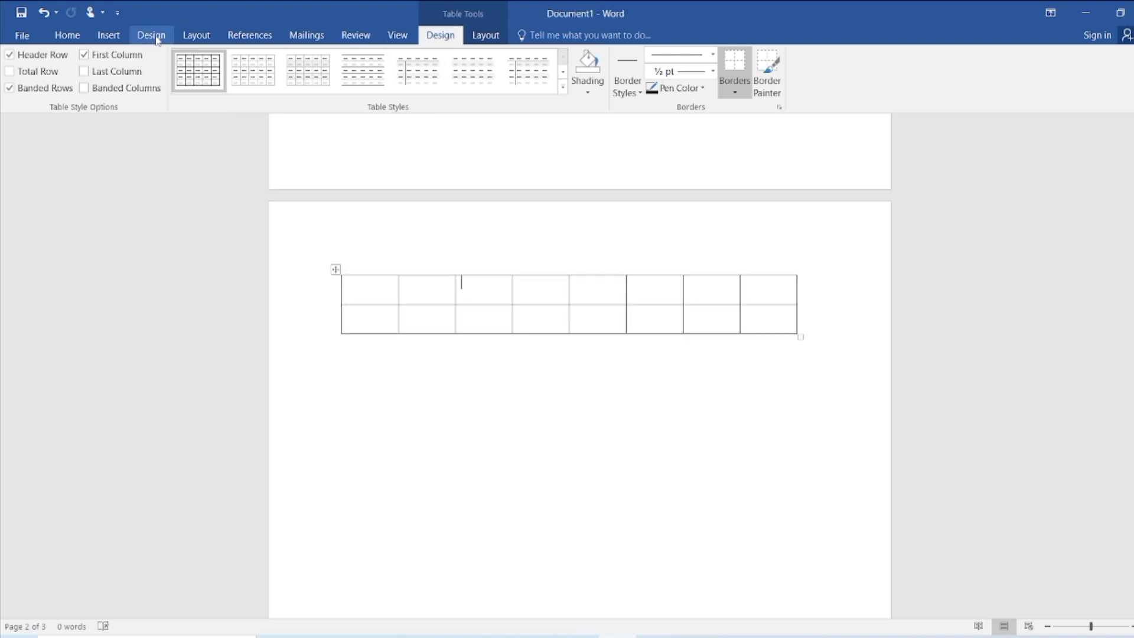
Insert the picture file "ww" from the Desktop folder directly below the table.
left_click(124, 38)
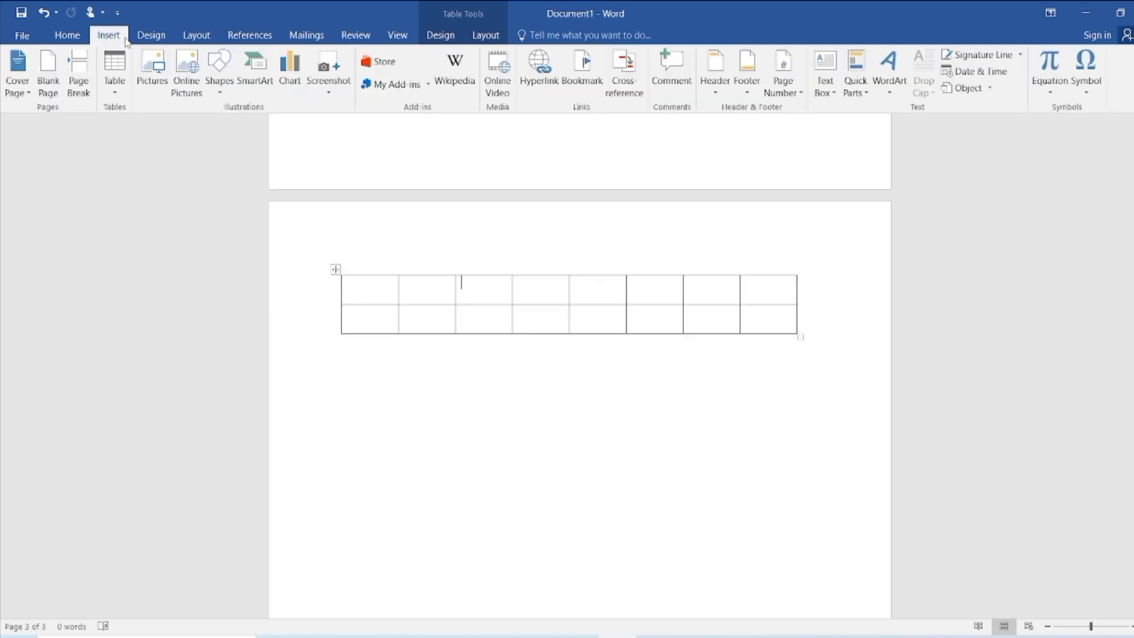
left_click(381, 357)
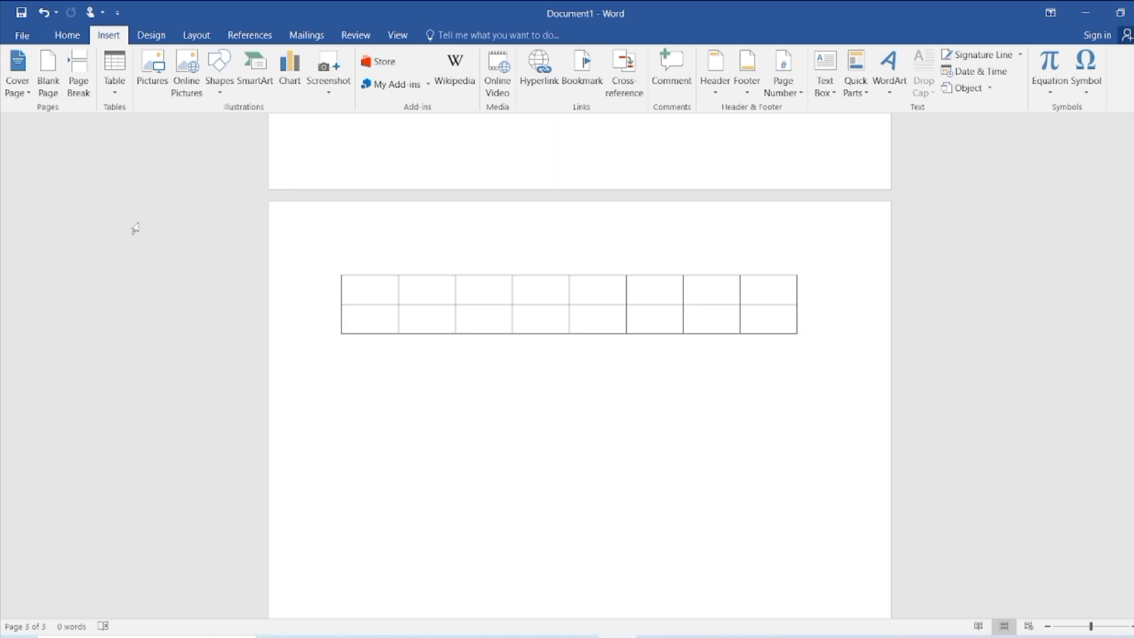
left_click(157, 70)
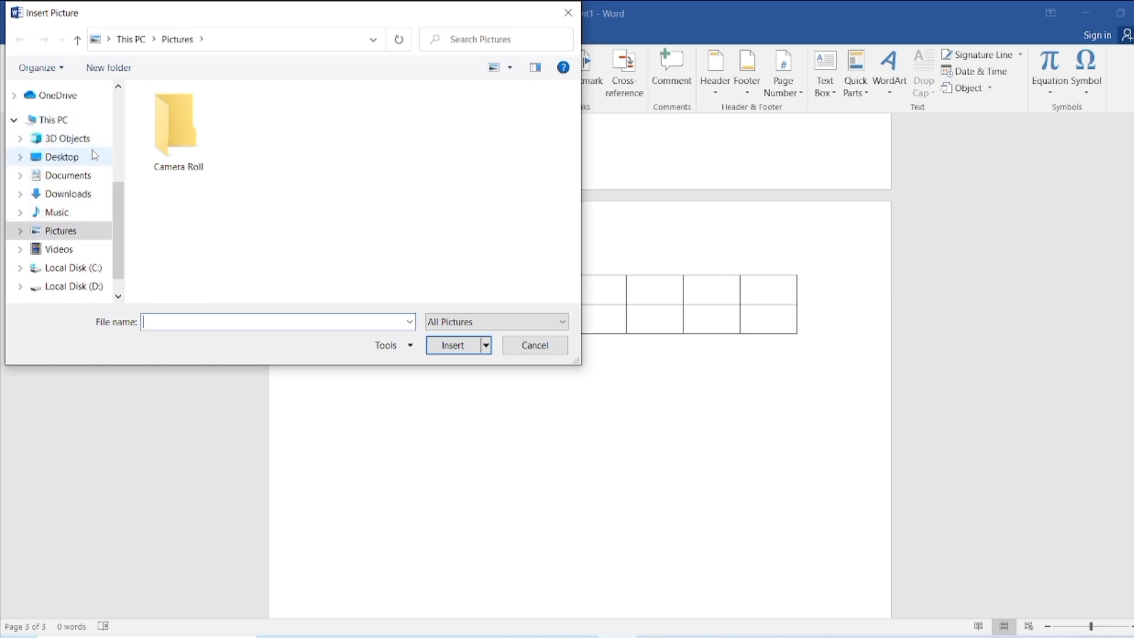
left_click(94, 155)
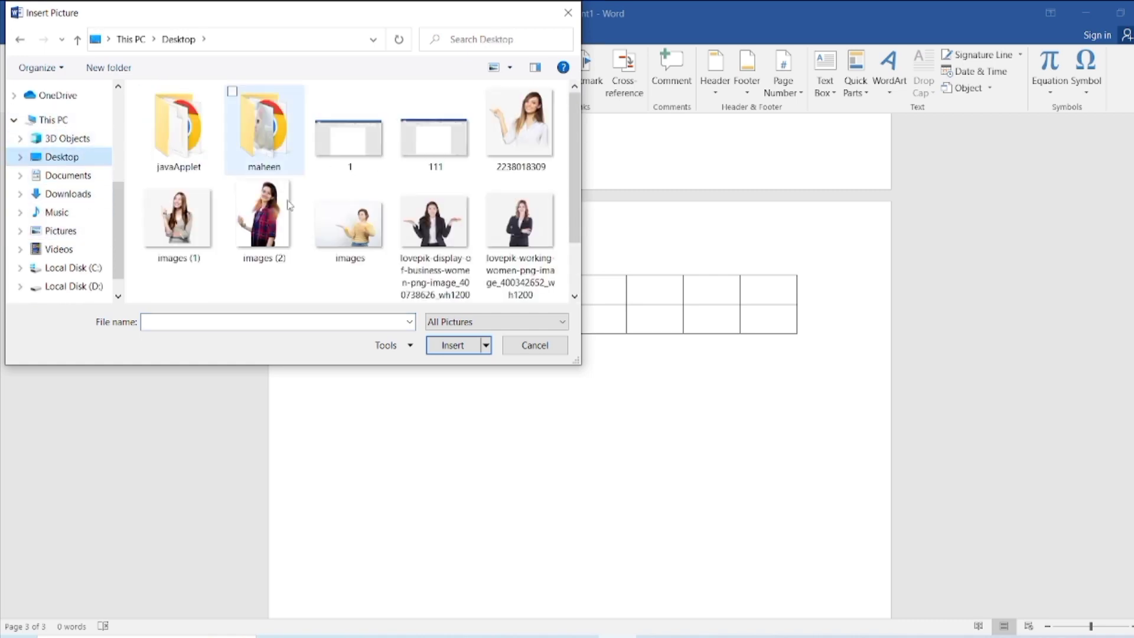
scroll(577, 231, "down", 2)
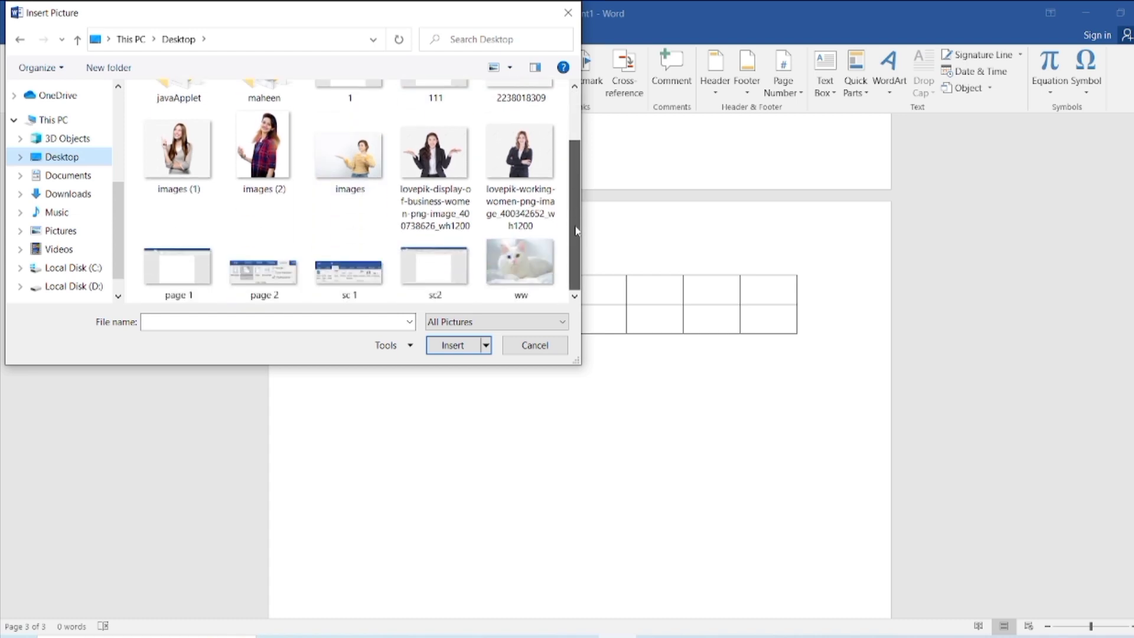
left_click(529, 261)
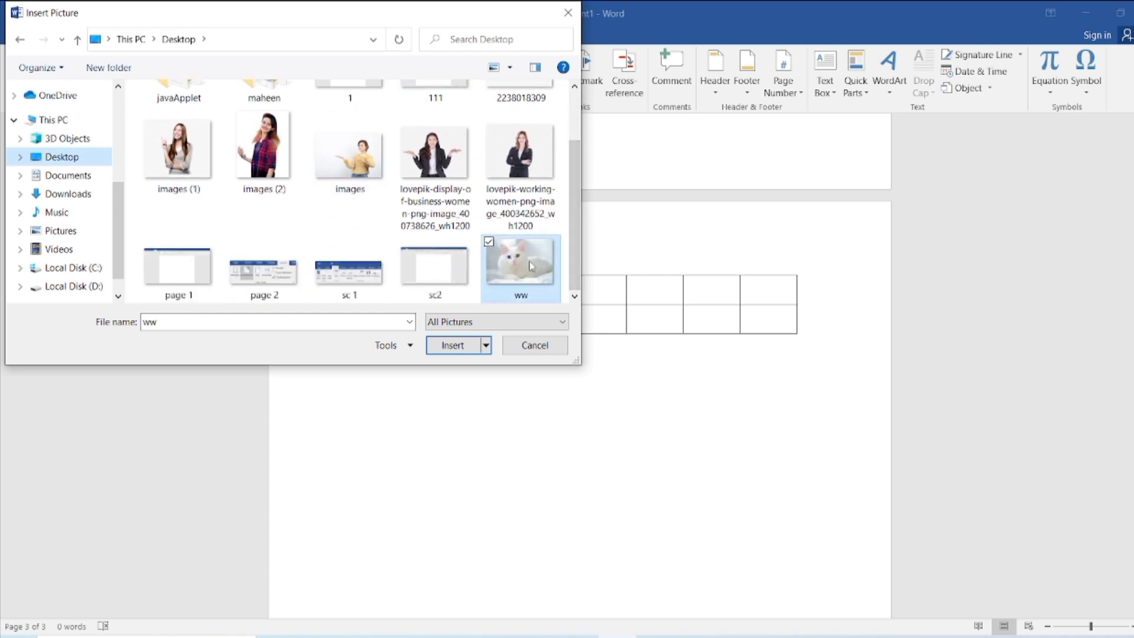
left_click(453, 346)
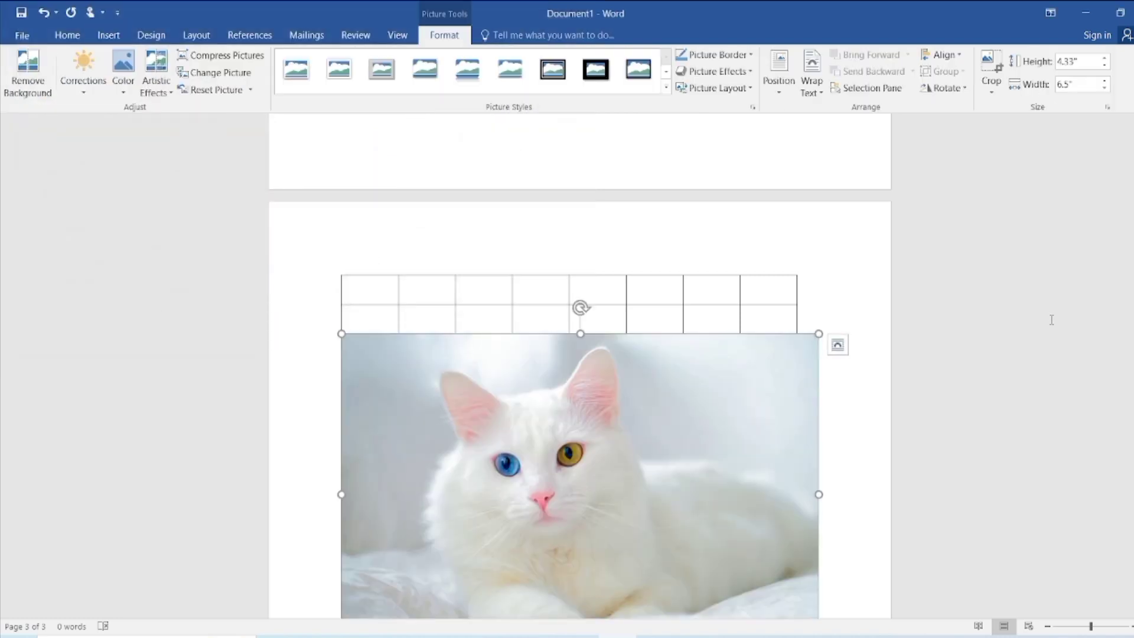
Apply the picture style with a thin white frame and soft shadow to the cat picture.
left_click_drag(1133, 440, 1132, 473)
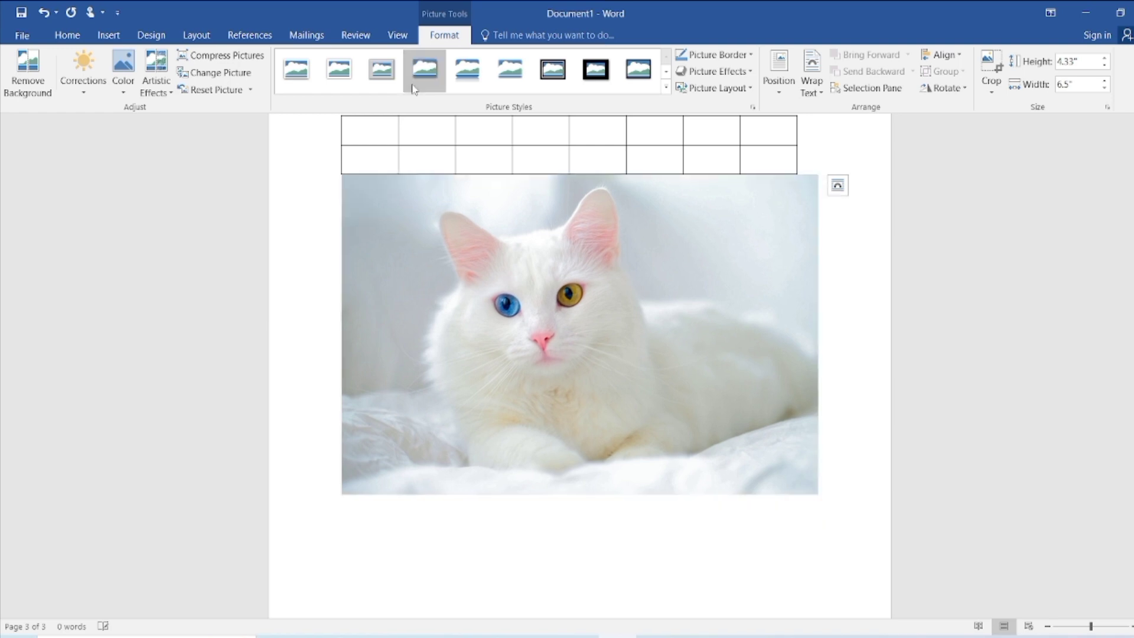
left_click(413, 88)
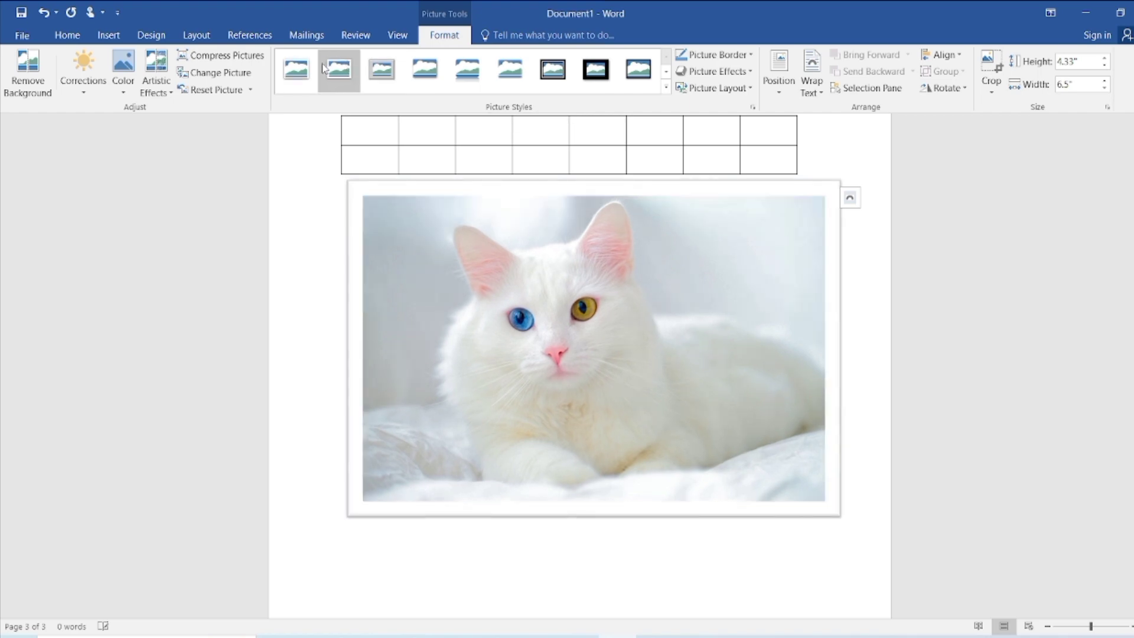
left_click(289, 80)
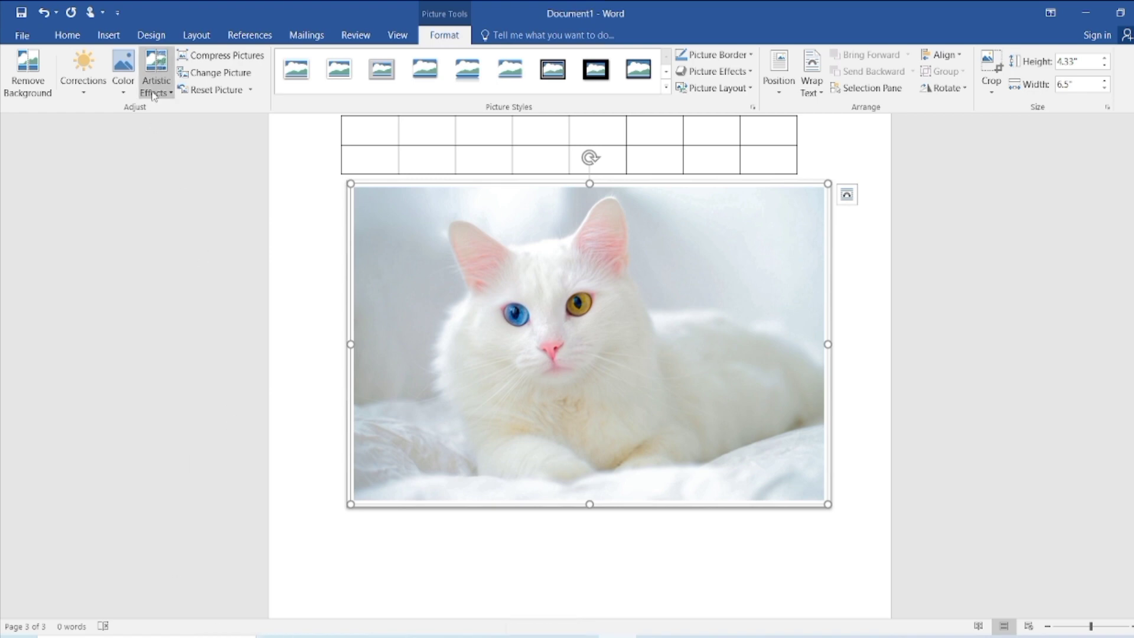
Set the cat picture's text wrapping to Tight.
left_click(110, 36)
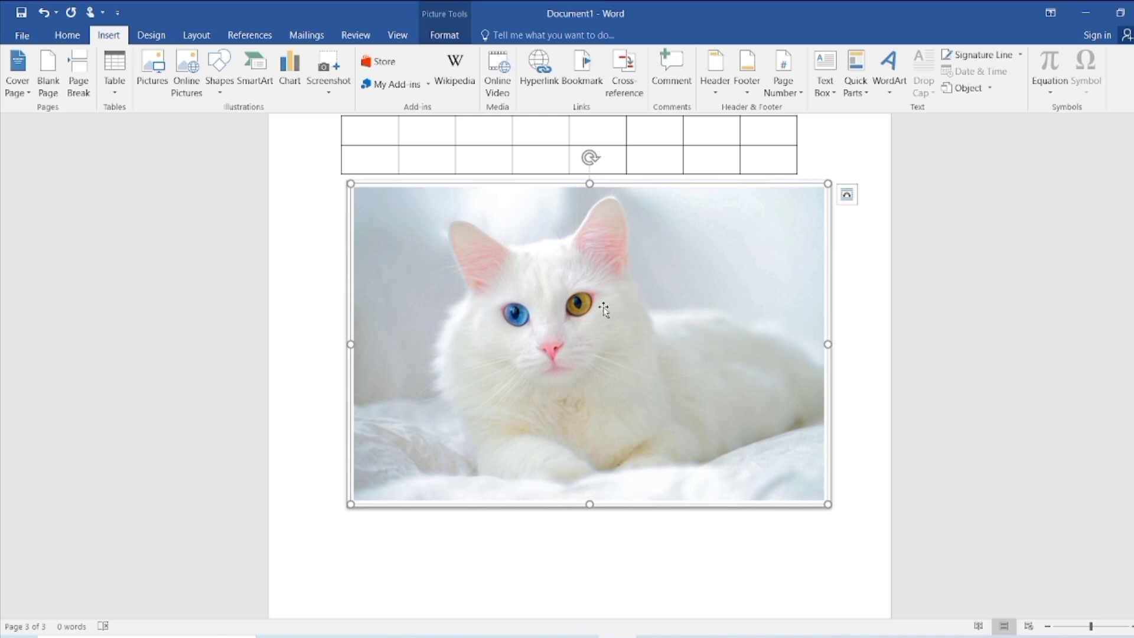
left_click_drag(603, 308, 530, 477)
left_click_drag(560, 424, 604, 554)
right_click(547, 359)
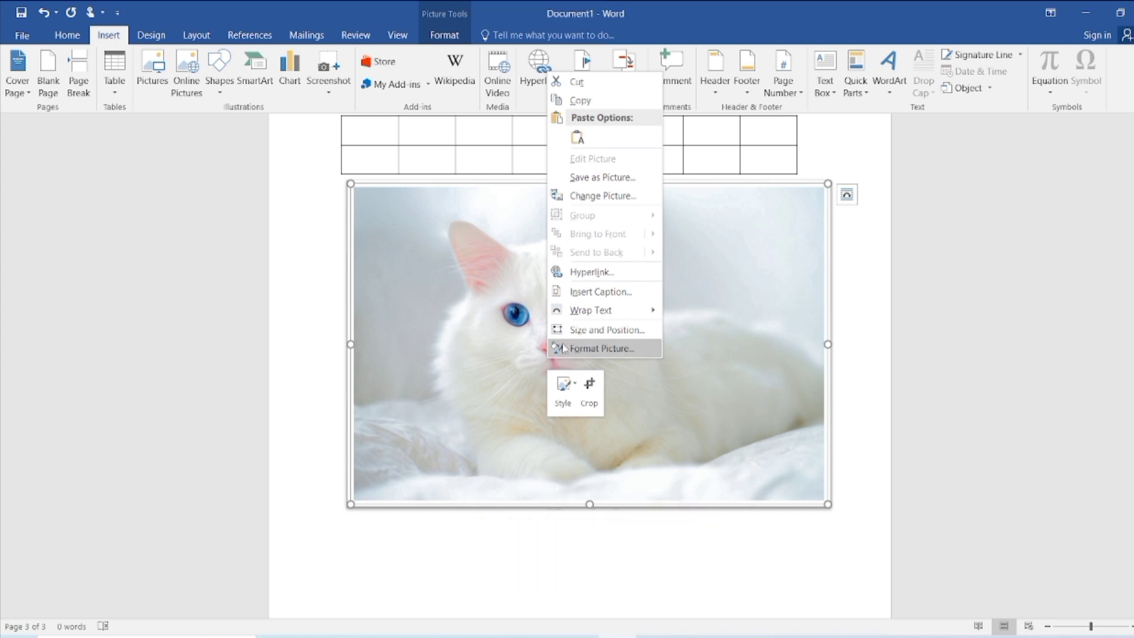
mouse_move(599, 315)
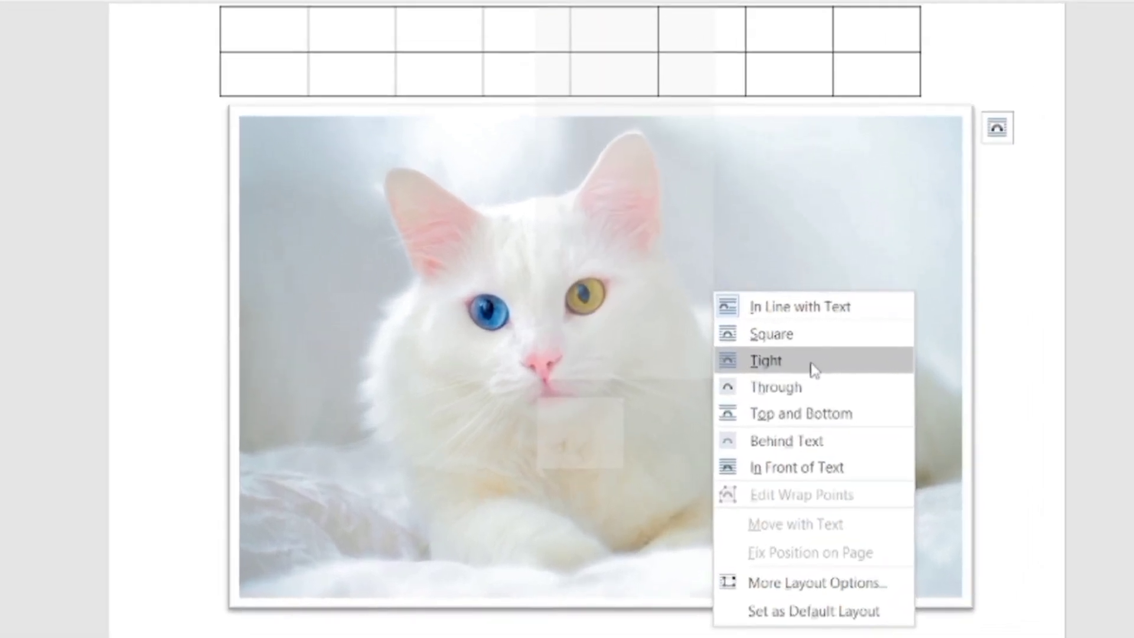
left_click(814, 369)
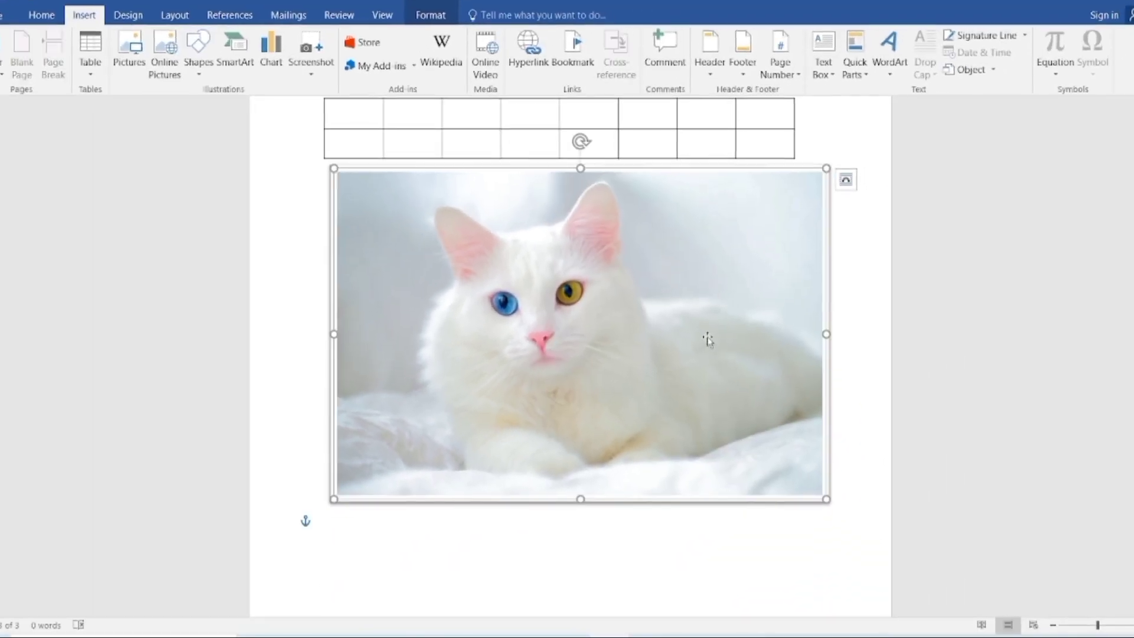
Shrink the cat picture to about 4.11" high by 6.16" wide and place it above the table.
left_click_drag(708, 339, 679, 398)
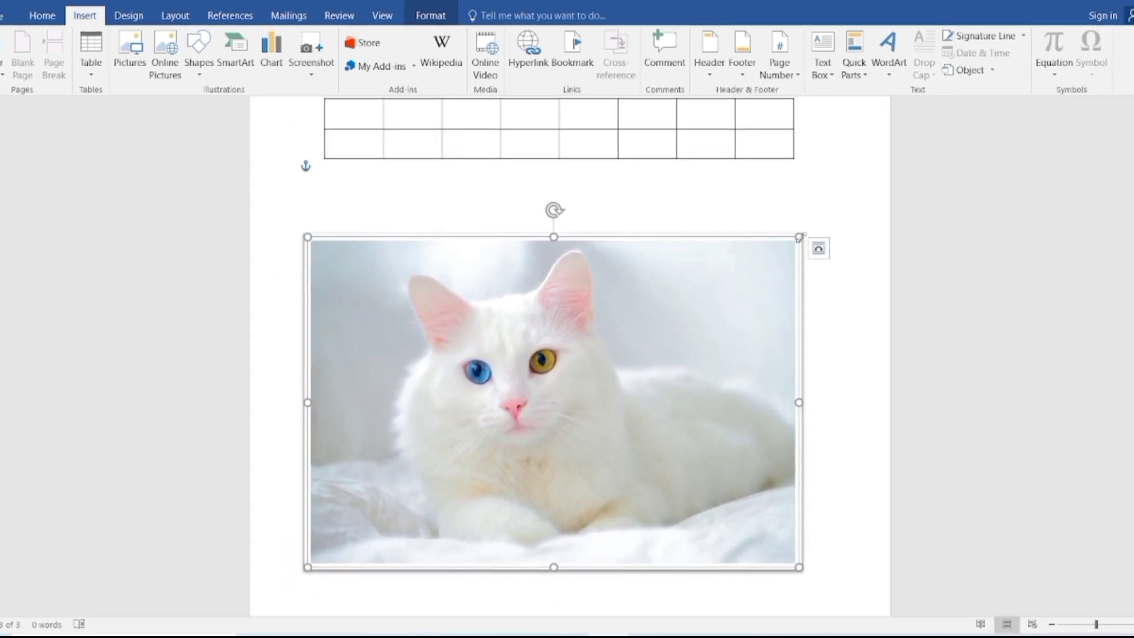
left_click_drag(799, 237, 771, 254)
left_click_drag(556, 364, 600, 282)
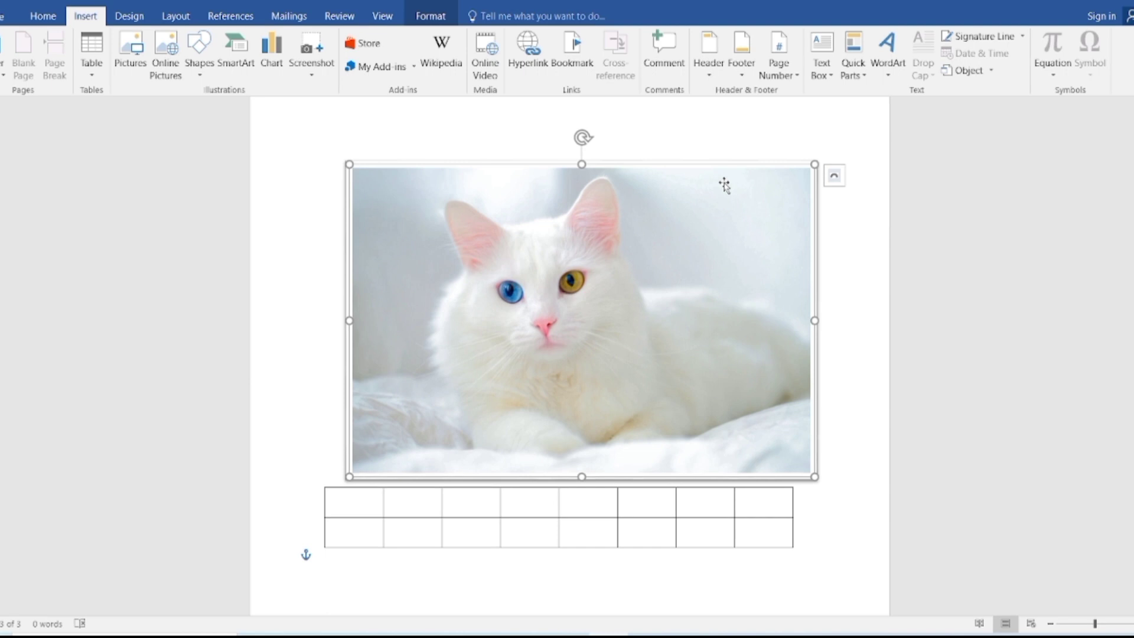
left_click_drag(724, 184, 685, 147)
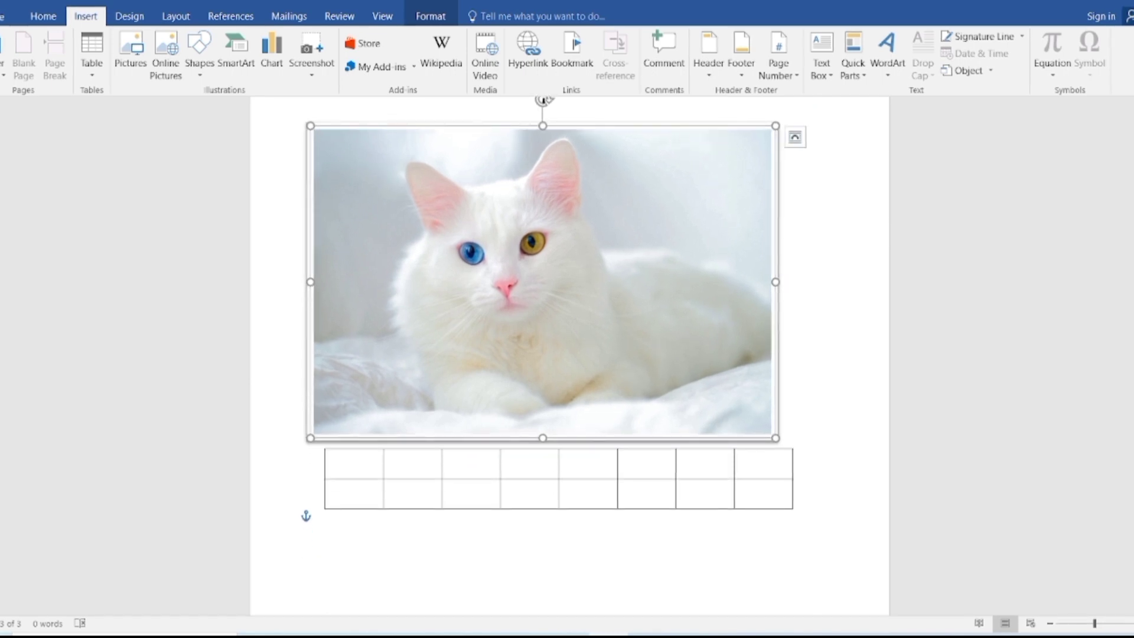
Delete the cat picture from the third page.
left_click(445, 21)
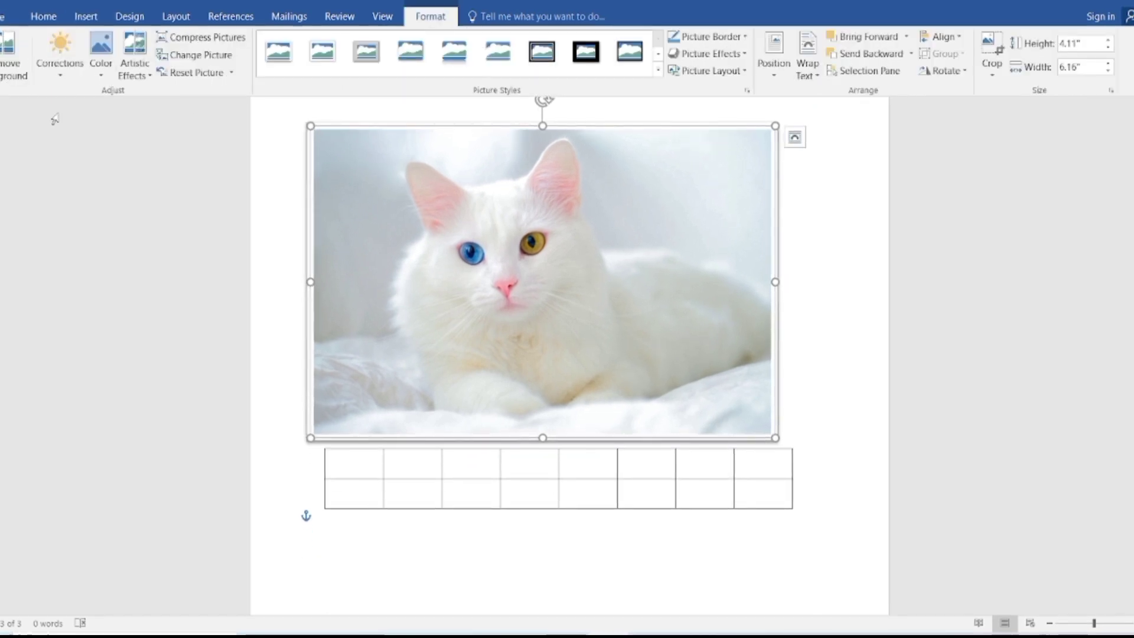
left_click(104, 20)
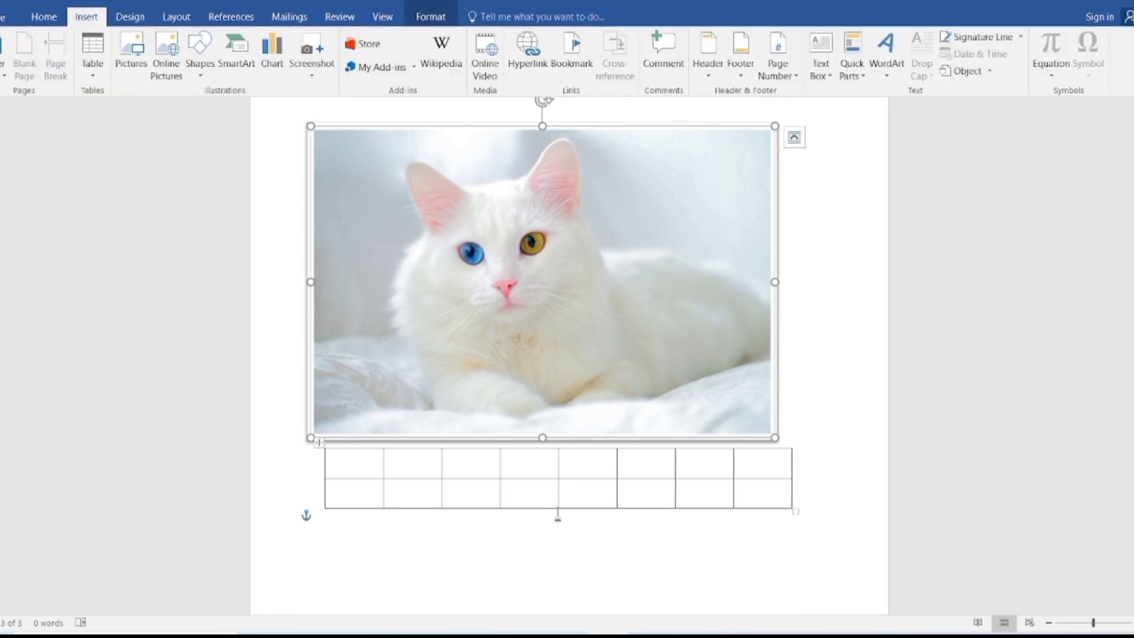
key("Delete")
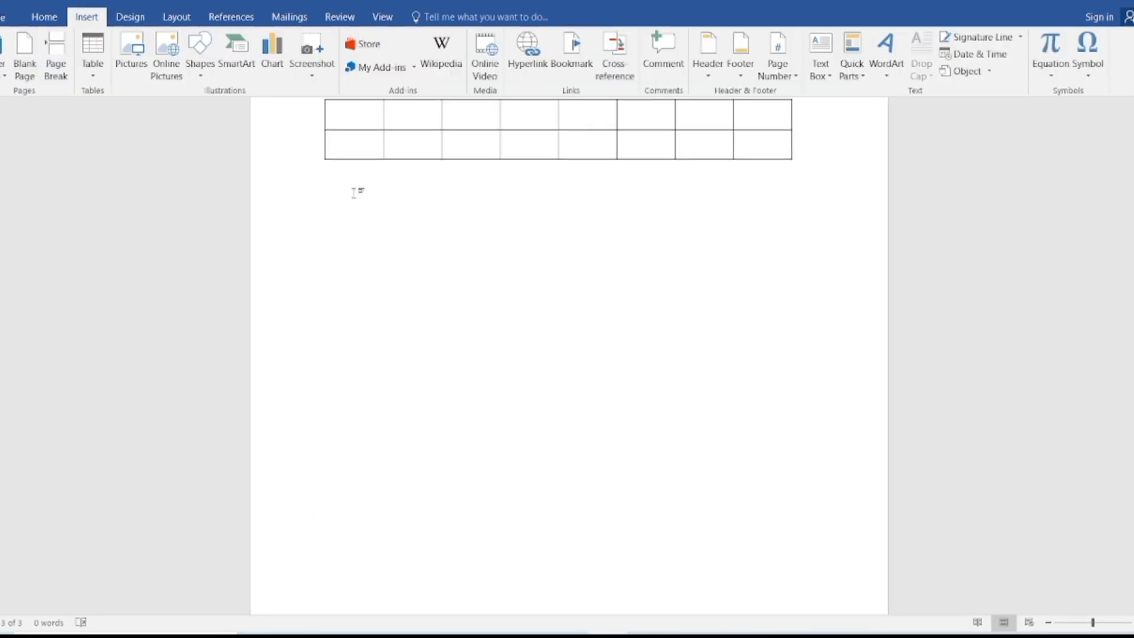
Search Bing for "cow images" as an online picture source and close the search without inserting anything.
left_click(164, 74)
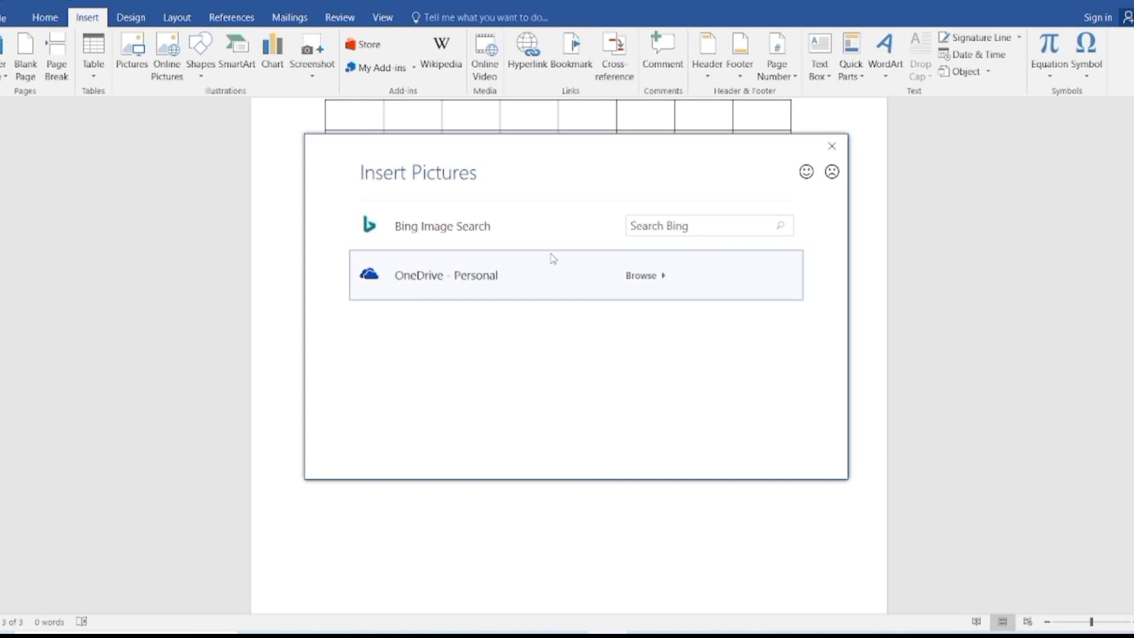
left_click(647, 224)
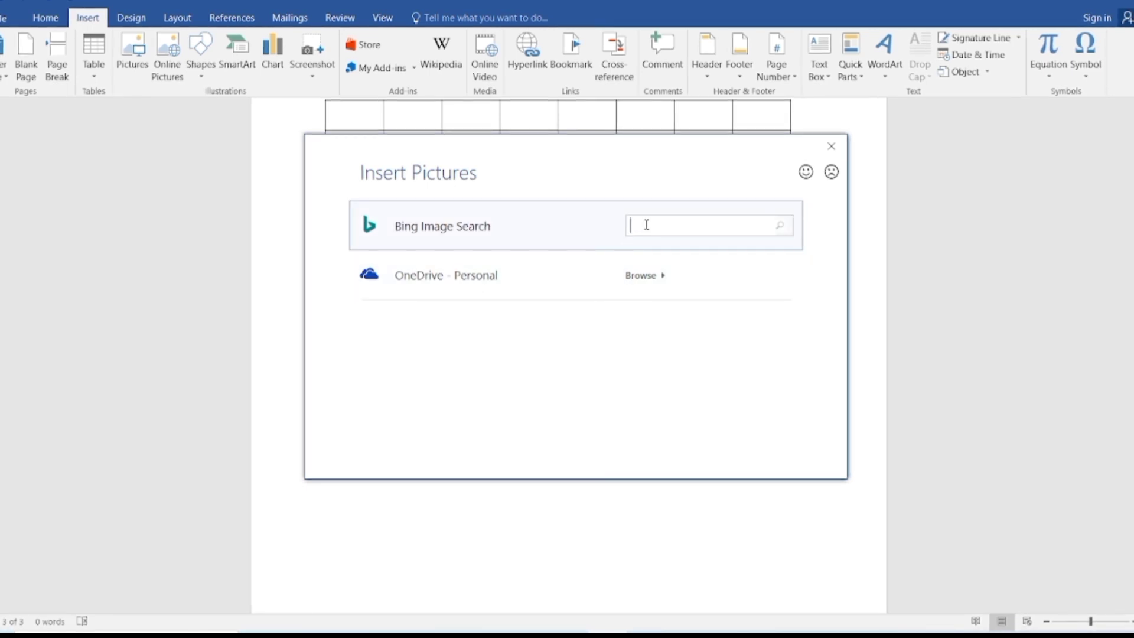
type("cow imag")
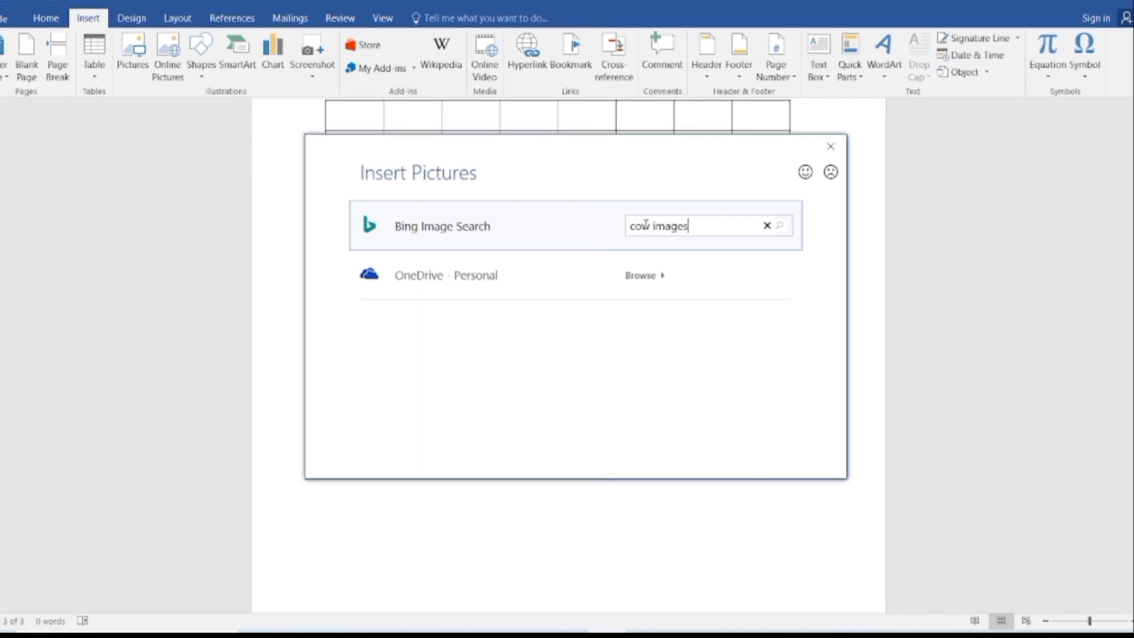
type("es")
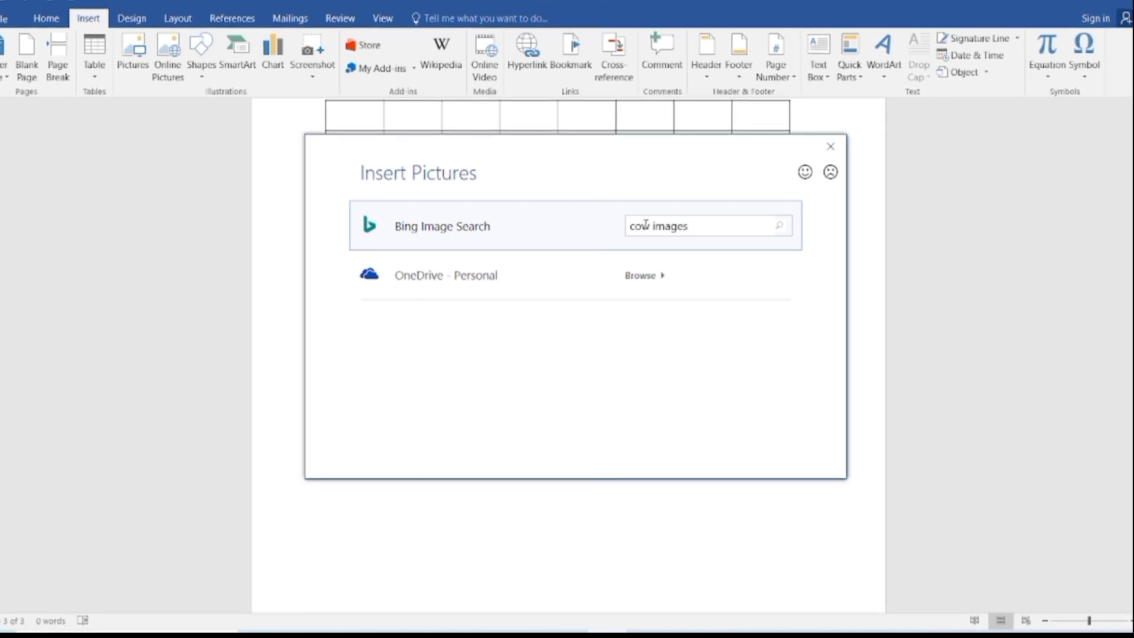
key("Return")
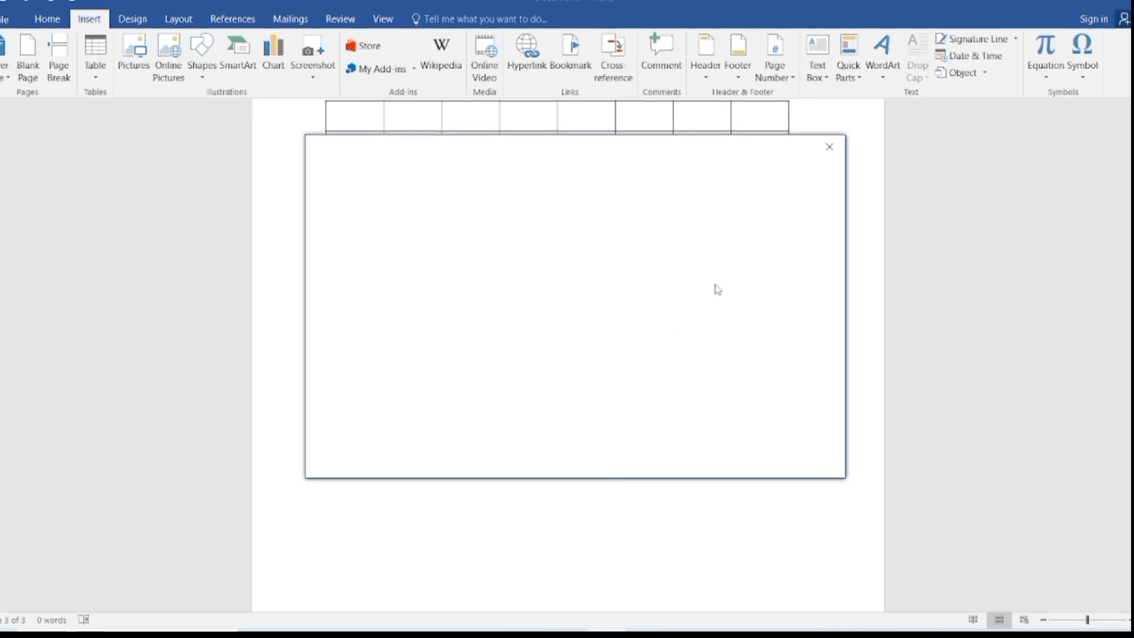
left_click(829, 147)
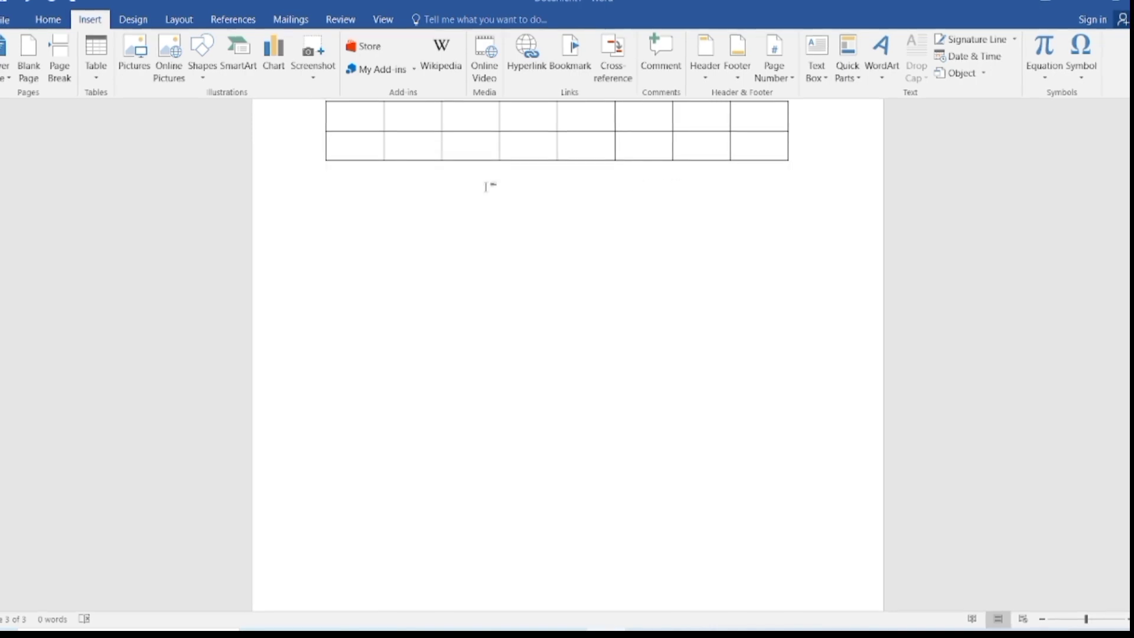
Draw a five-point star about 3.73" high and 4.29" wide and position it below the table.
left_click(213, 82)
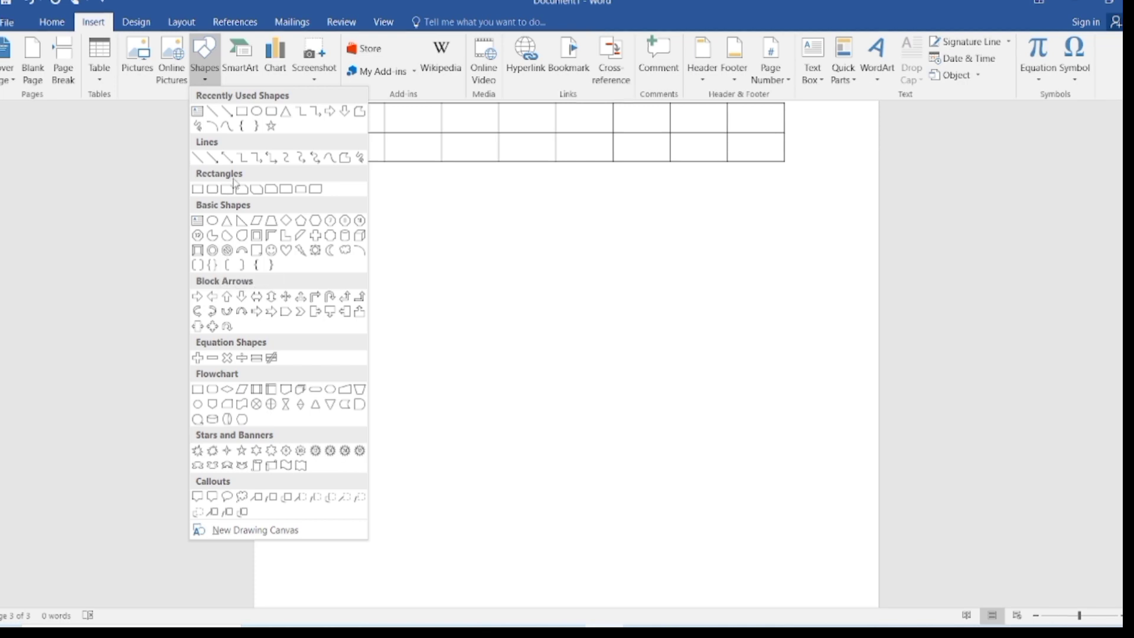
left_click(271, 126)
left_click_drag(459, 261, 777, 540)
left_click_drag(590, 437, 581, 387)
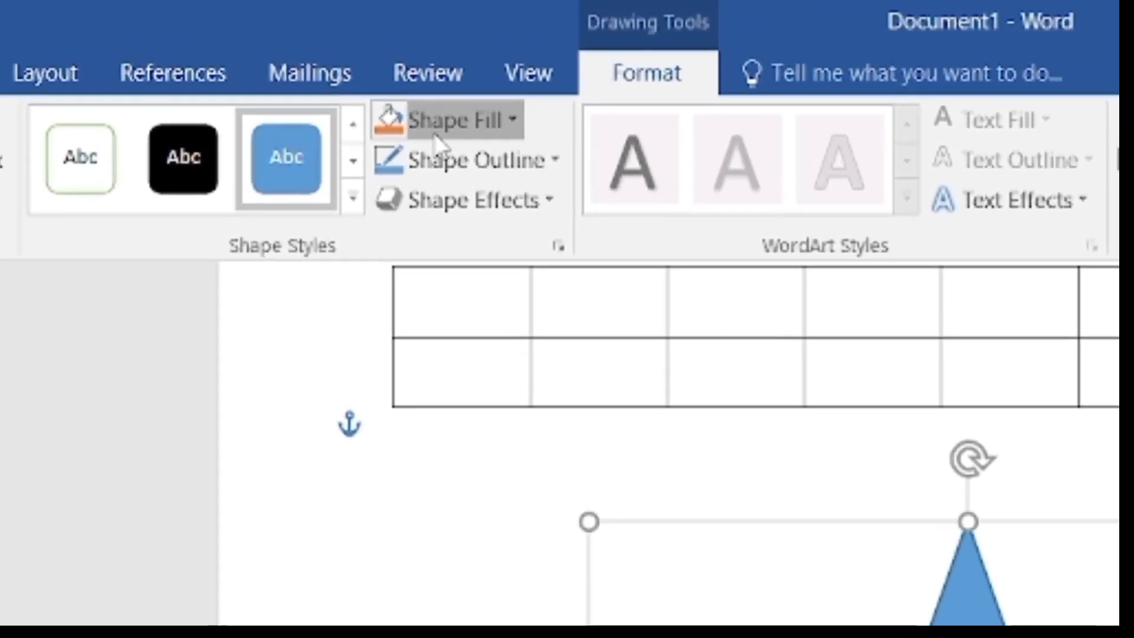
Review the fill, outline and effects options available for the star shape.
left_click(348, 44)
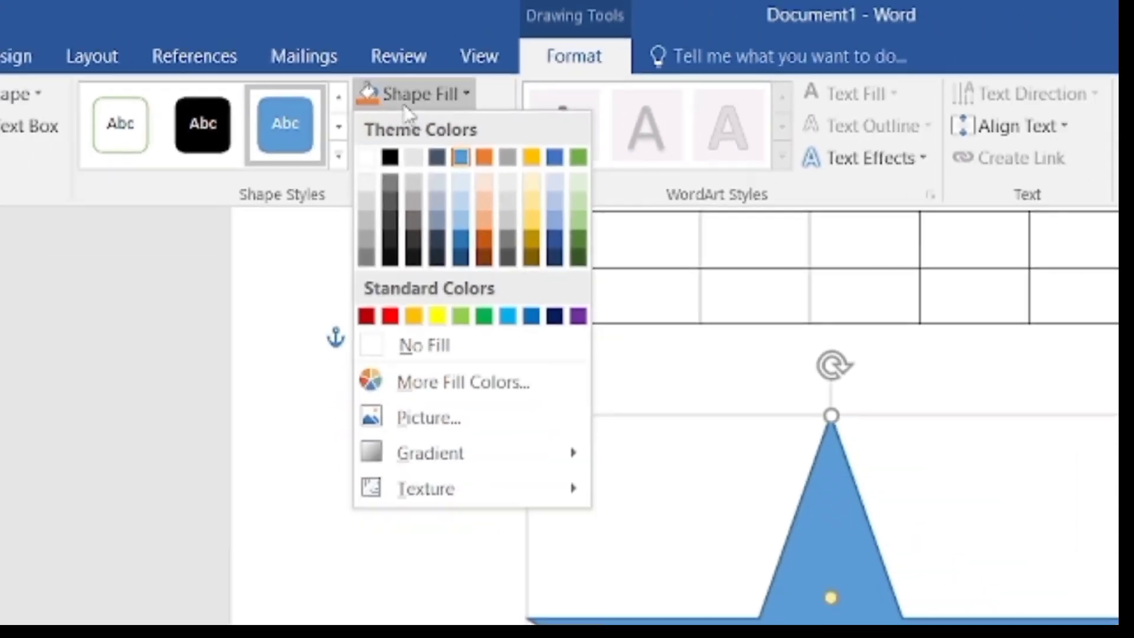
left_click(404, 105)
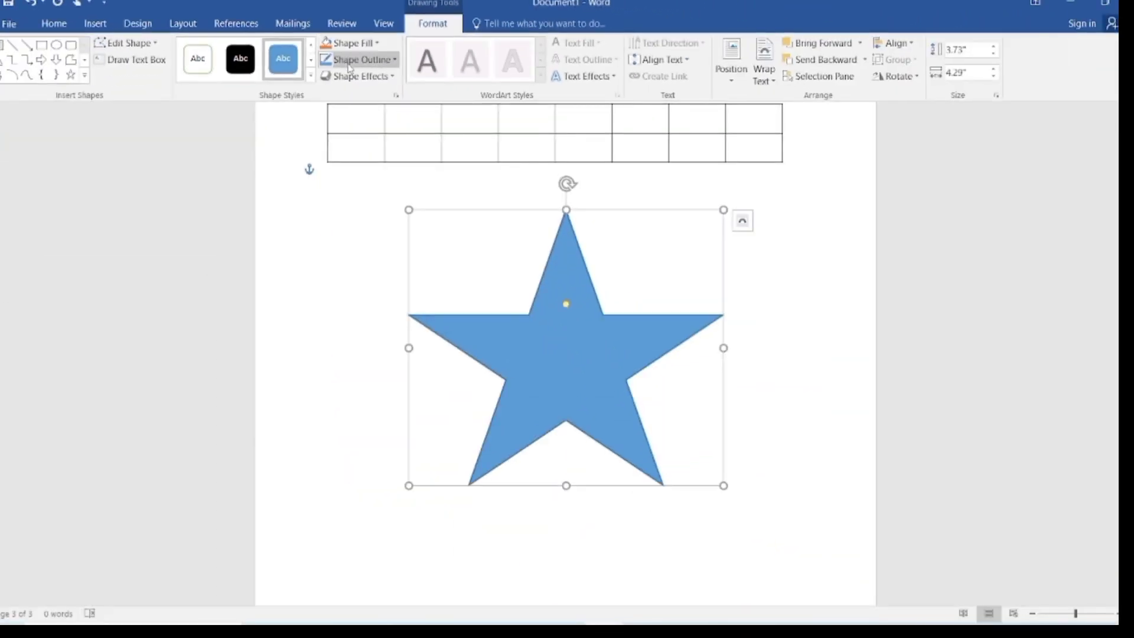
left_click(347, 63)
left_click(347, 63)
left_click(358, 77)
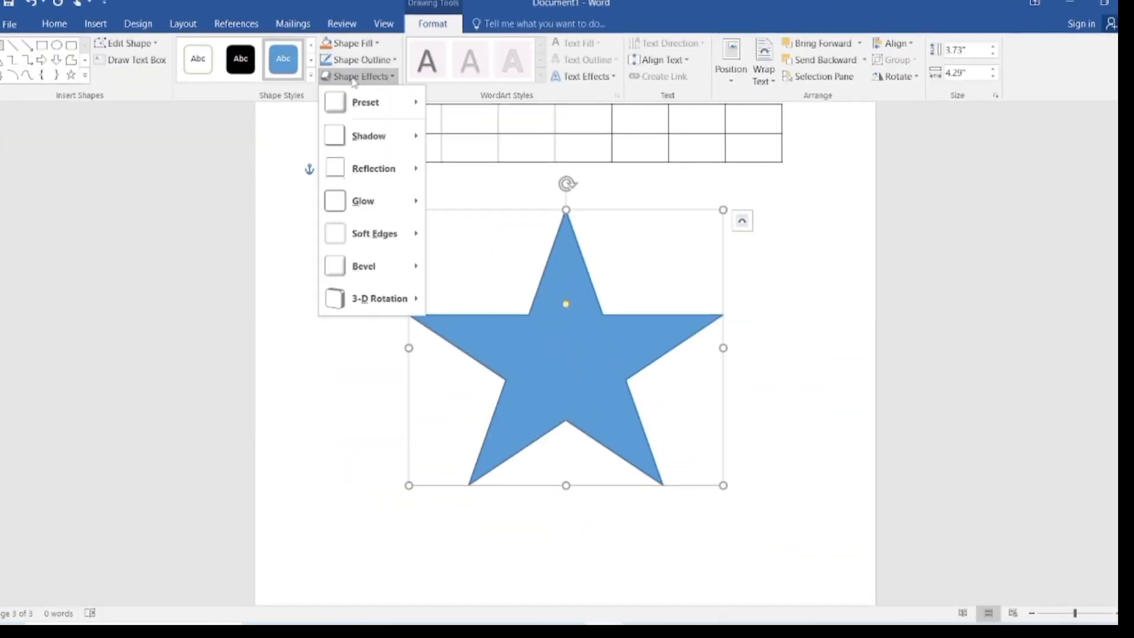
left_click(359, 77)
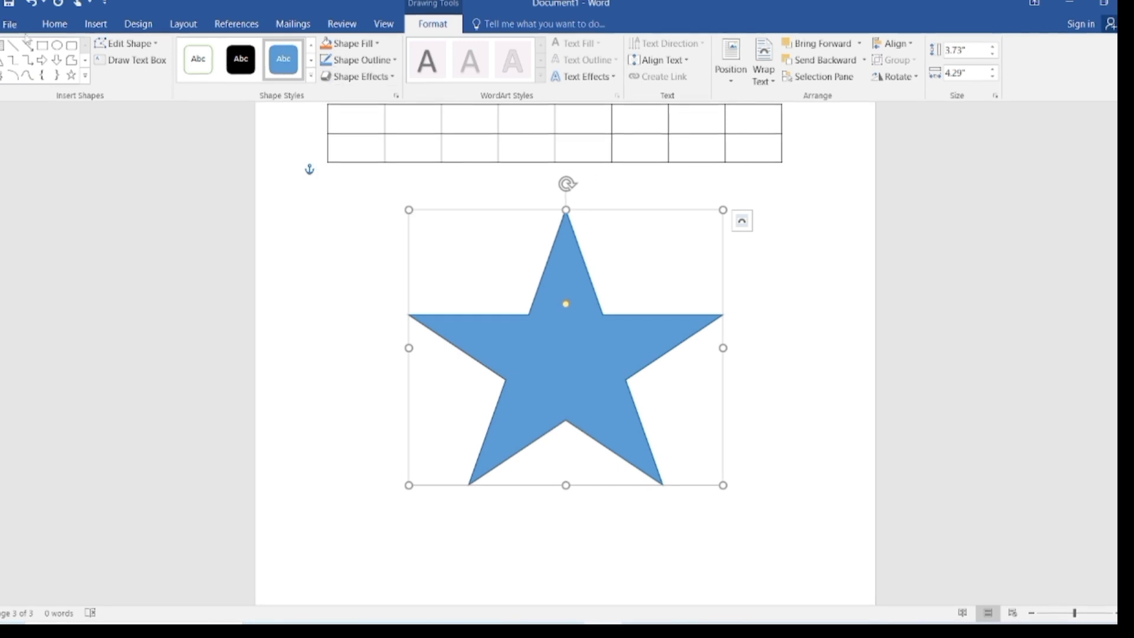
Replace the star shape with a text box about 1.08" high and 6.19" wide directly below the table.
left_click(96, 24)
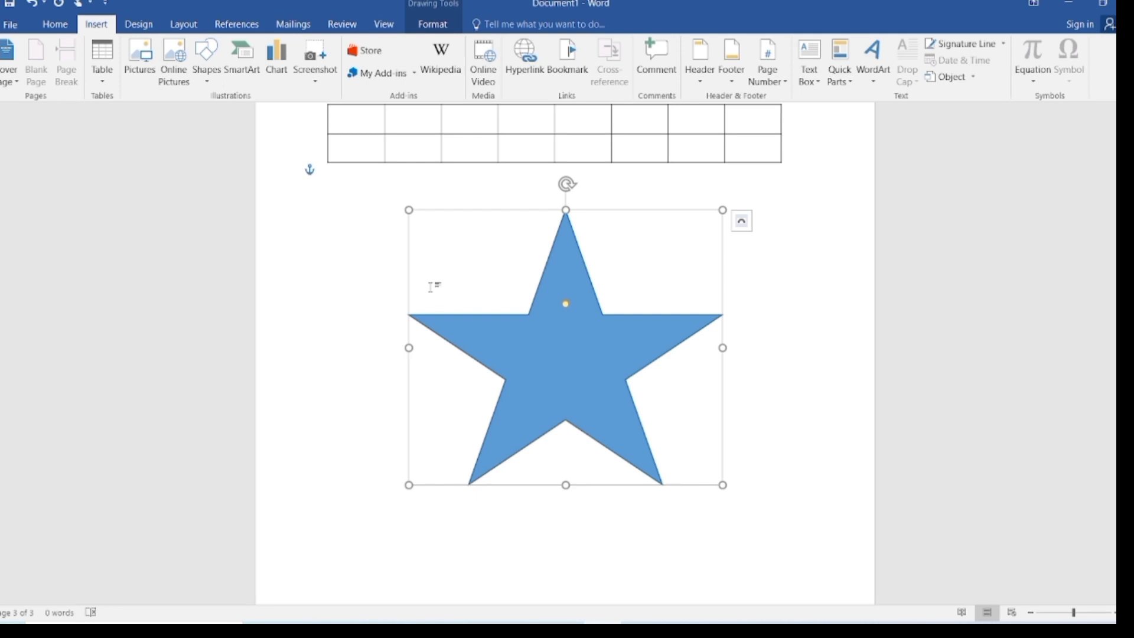
key("Delete")
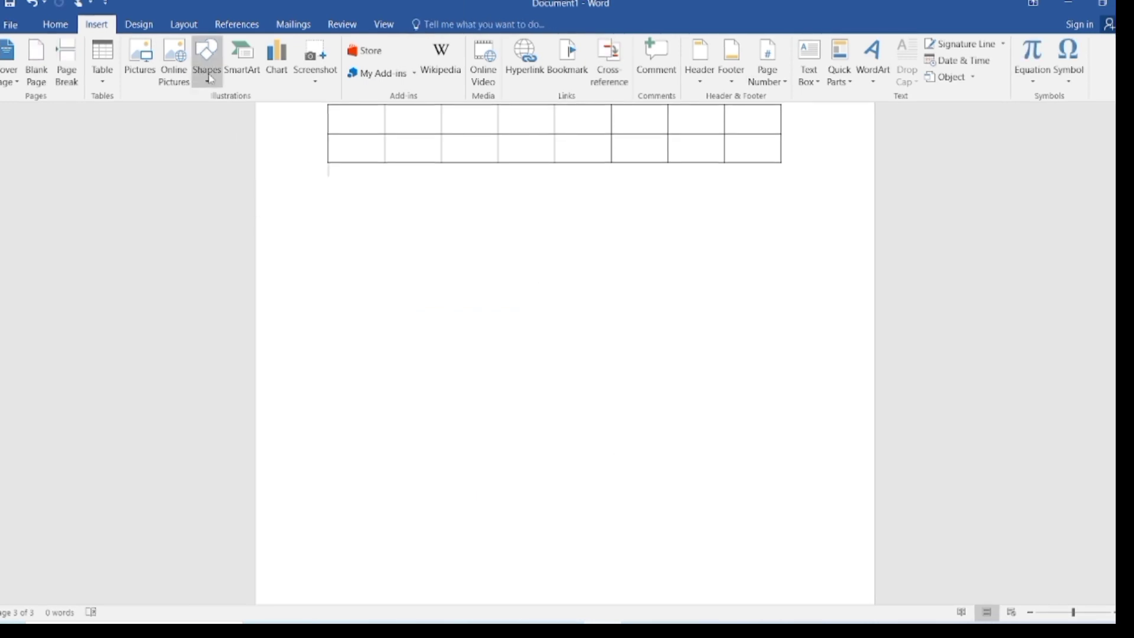
left_click(210, 76)
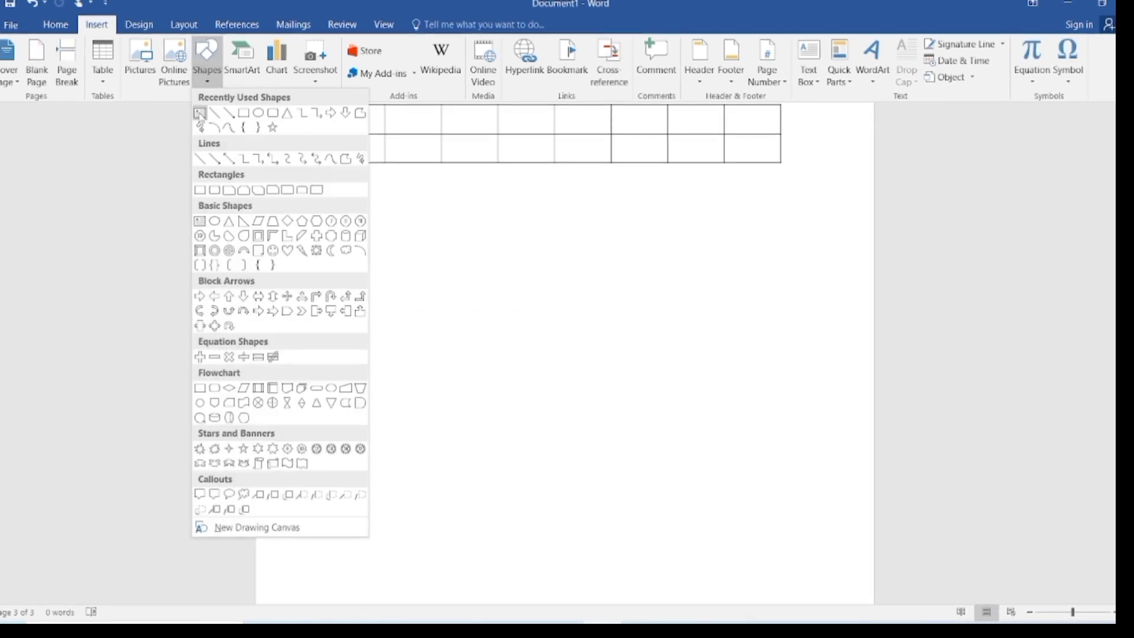
left_click(200, 113)
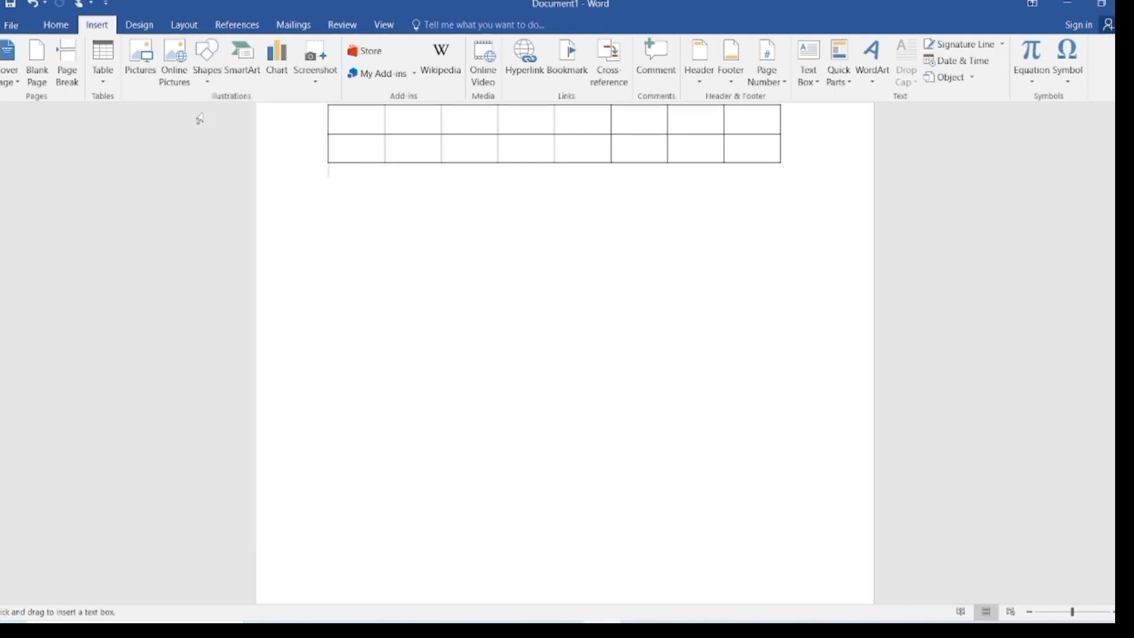
left_click_drag(330, 172, 780, 252)
Enter the sample text "dfjkkjf" in the text box, clear it again and deselect the box.
type("dfjkkjf")
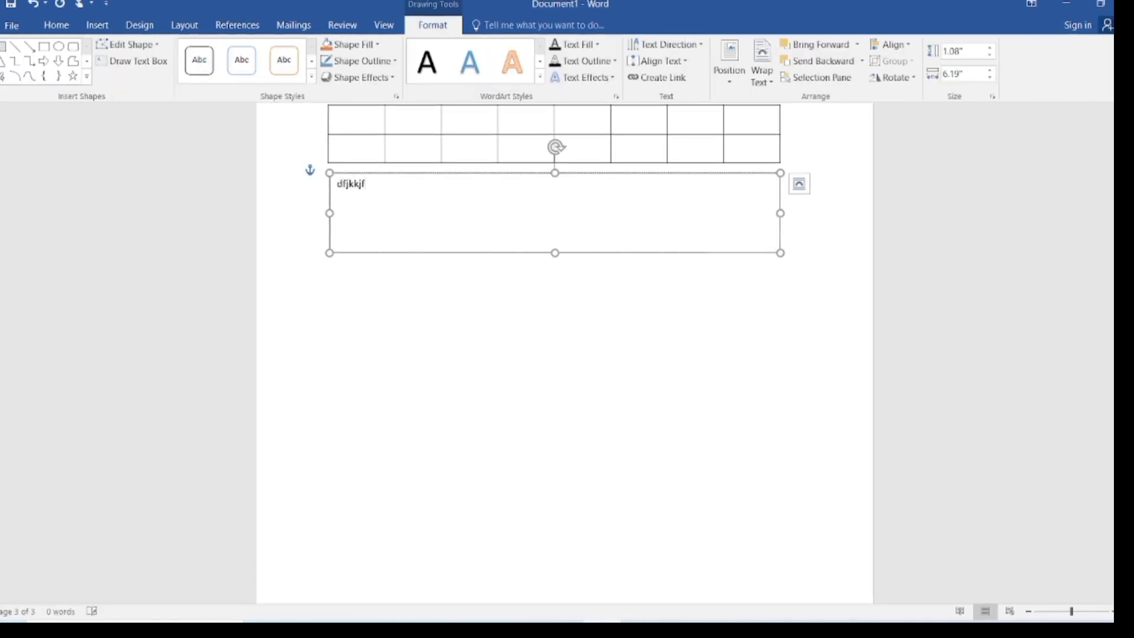
key("BackSpace")
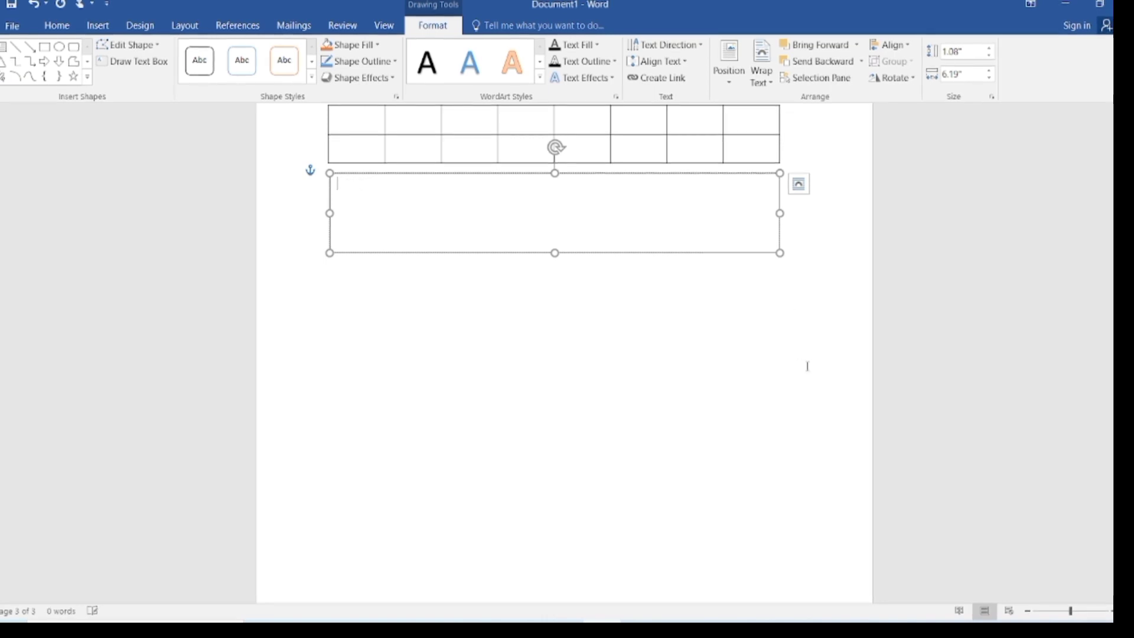
left_click(411, 275)
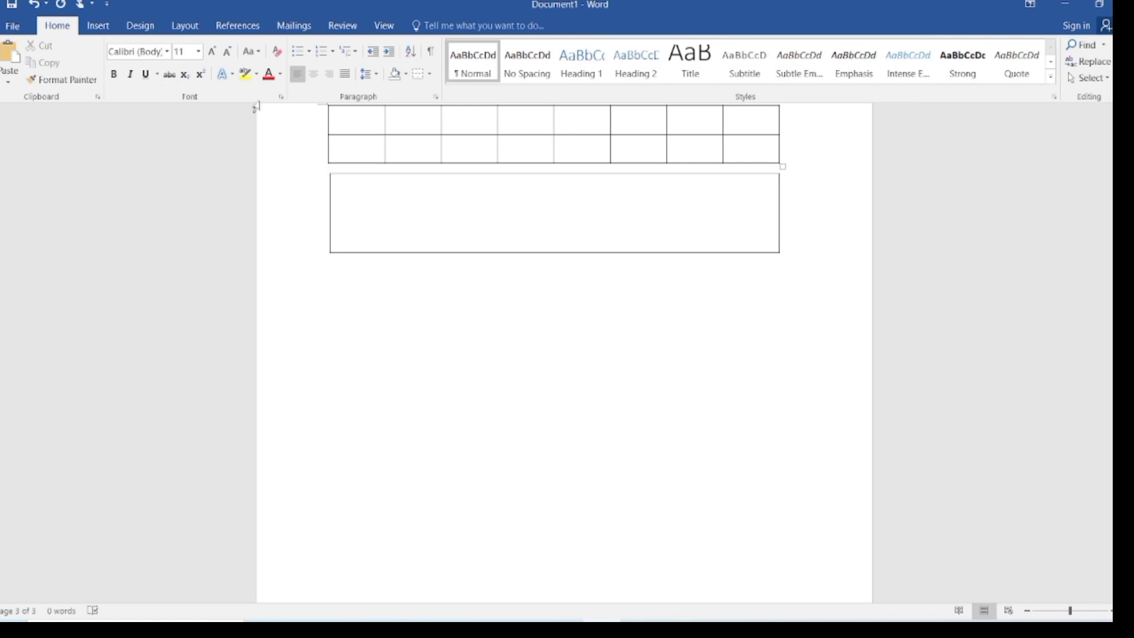
Browse the SmartArt graphic layouts by category, including List, Process, Cycle, Hierarchy, Matrix and Picture.
left_click(100, 26)
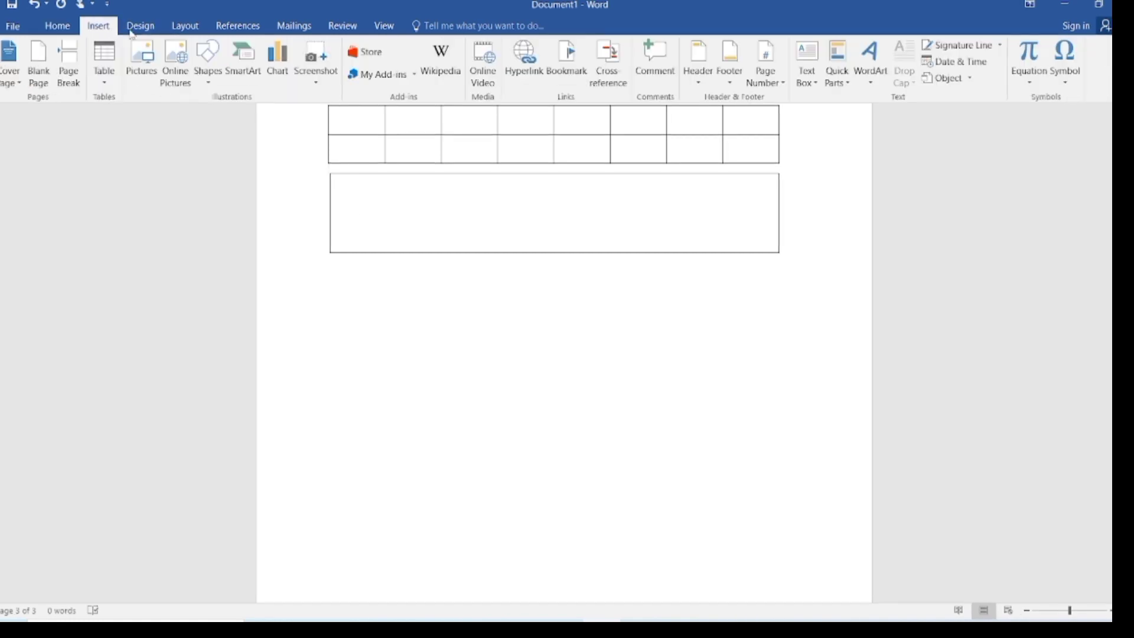
left_click(244, 65)
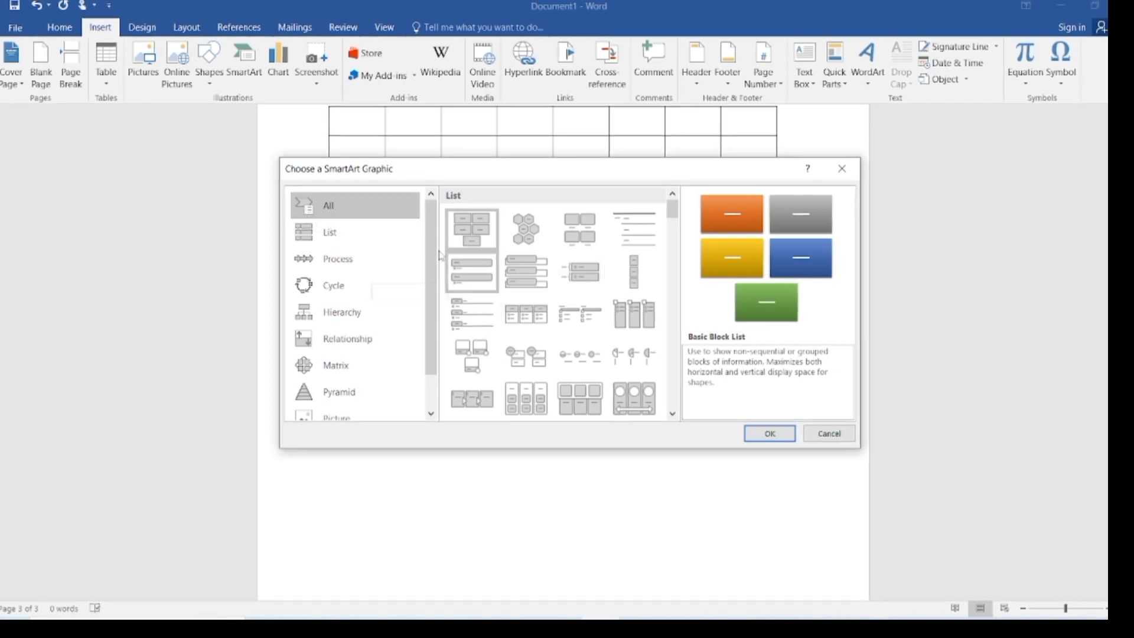
left_click(330, 233)
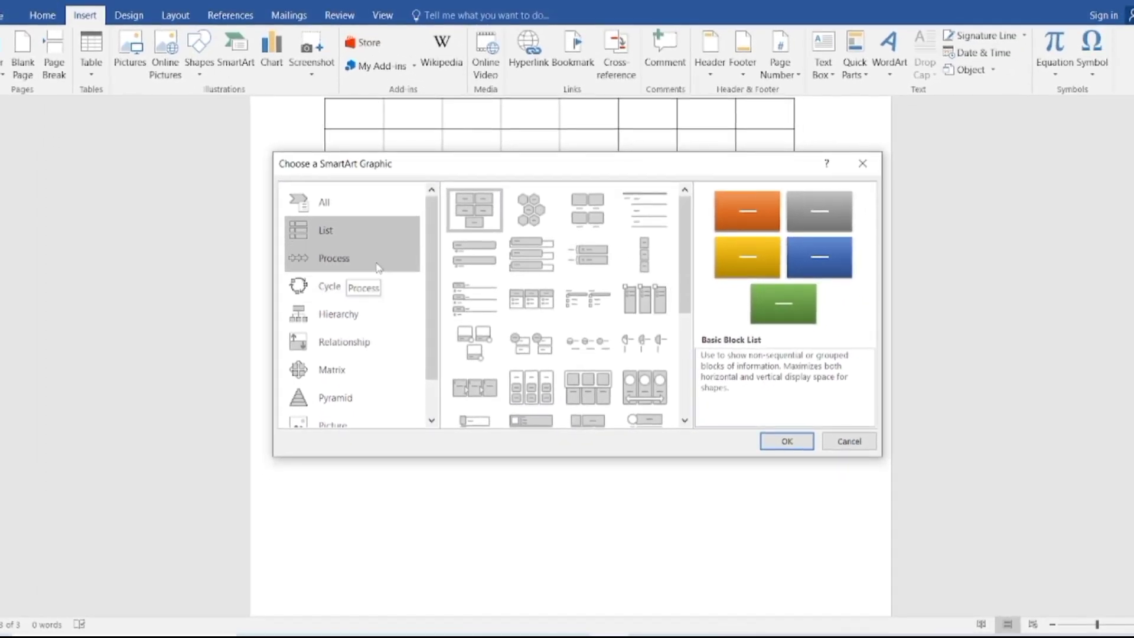
left_click(378, 263)
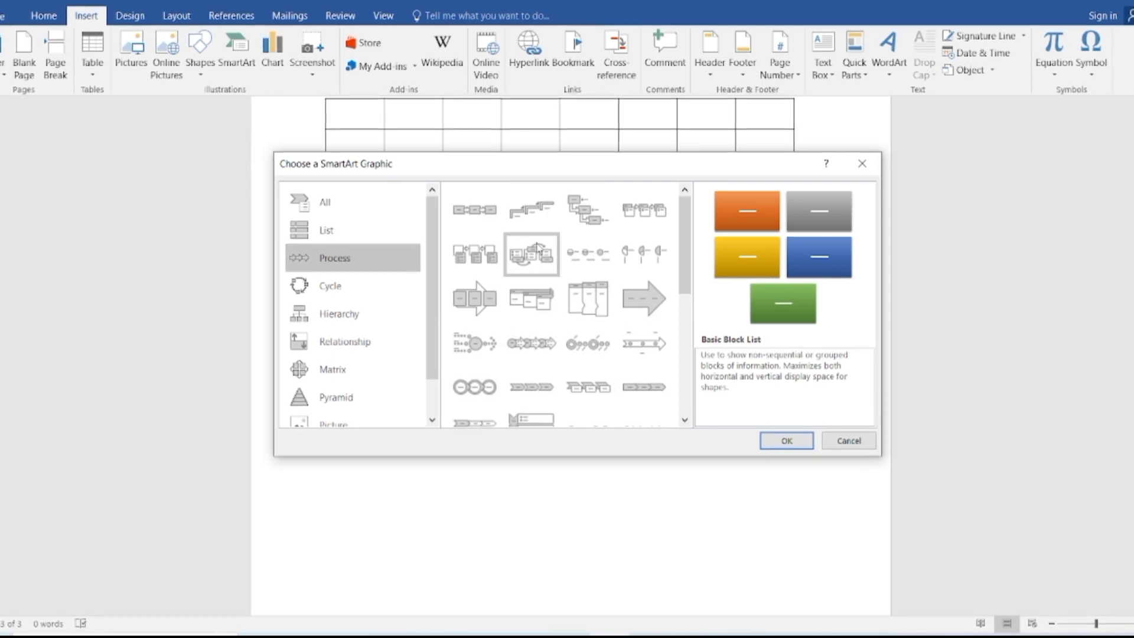
left_click(344, 289)
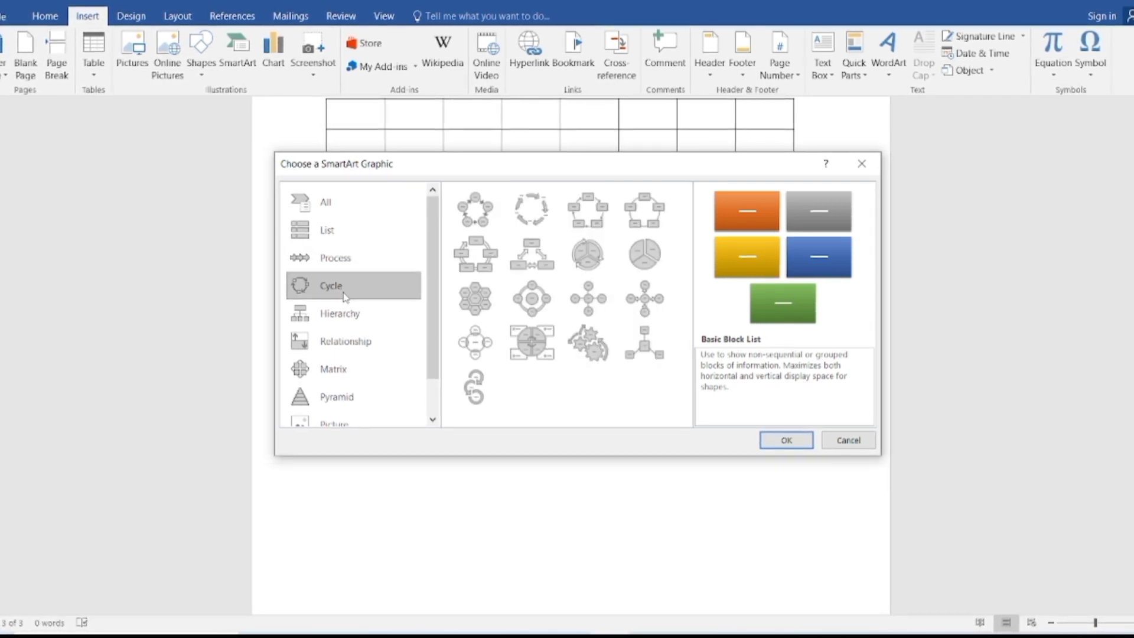
left_click(341, 317)
left_click(341, 344)
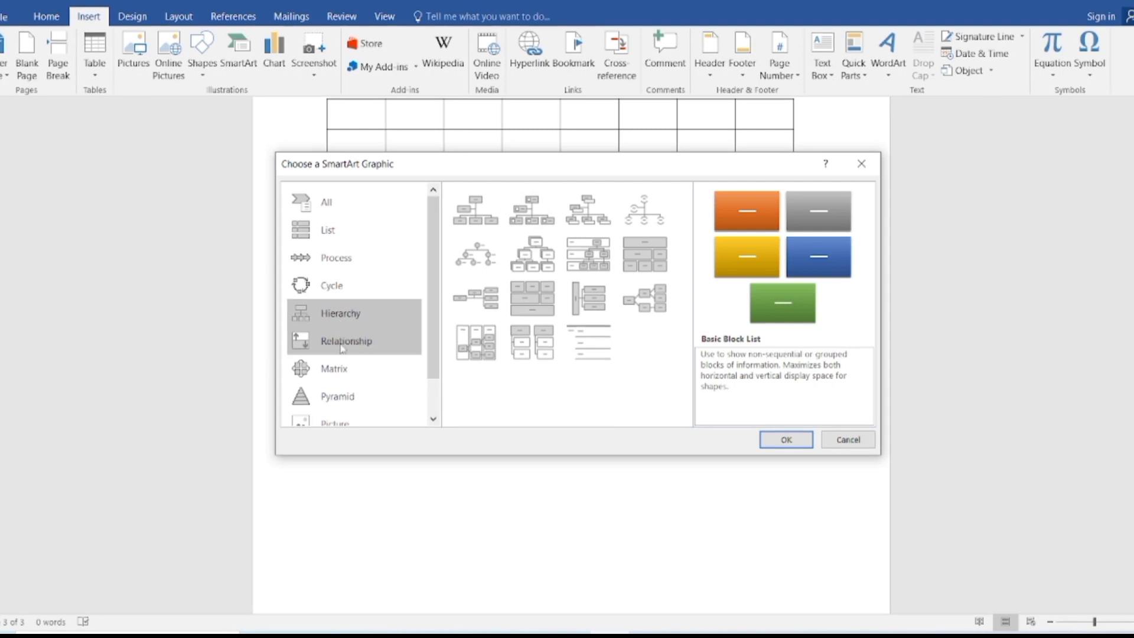
left_click(340, 378)
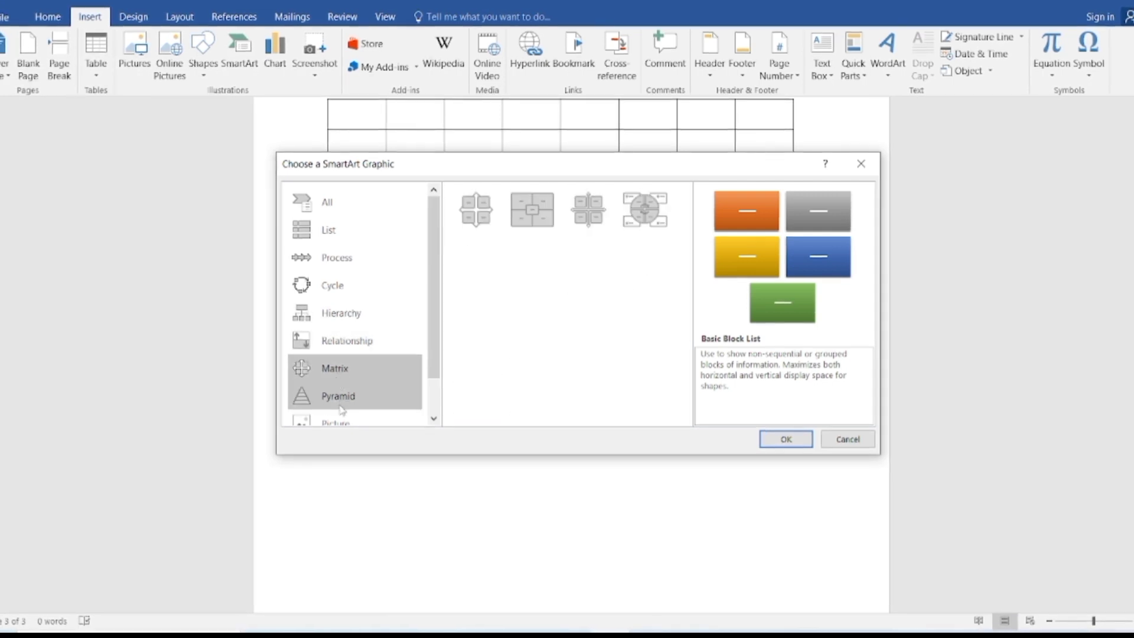
left_click(340, 397)
left_click(338, 423)
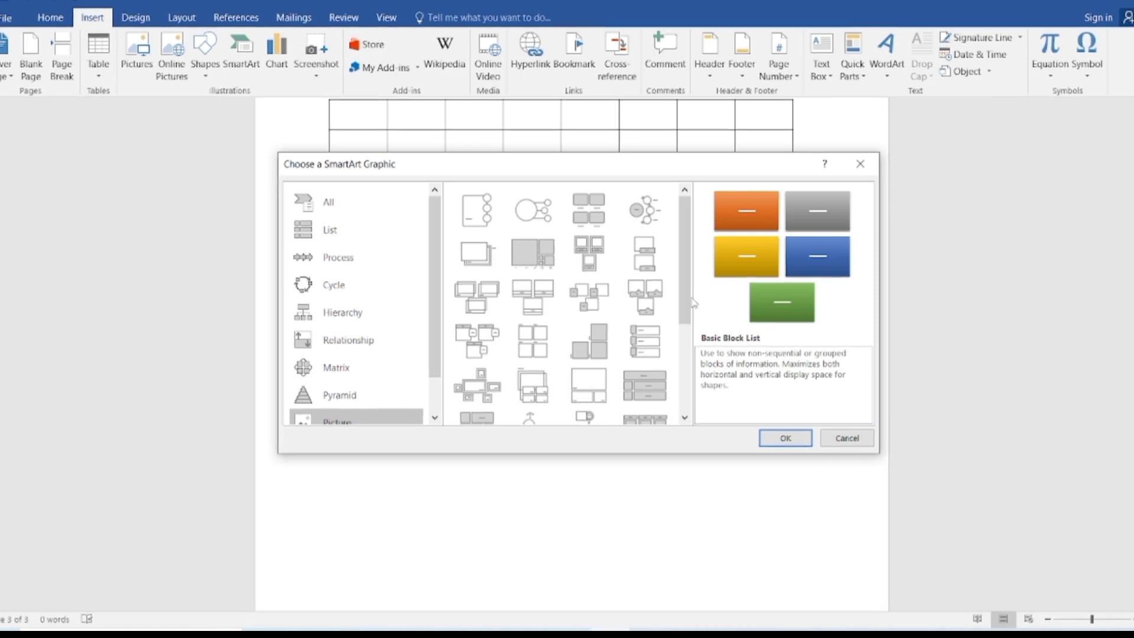
left_click_drag(687, 303, 687, 360)
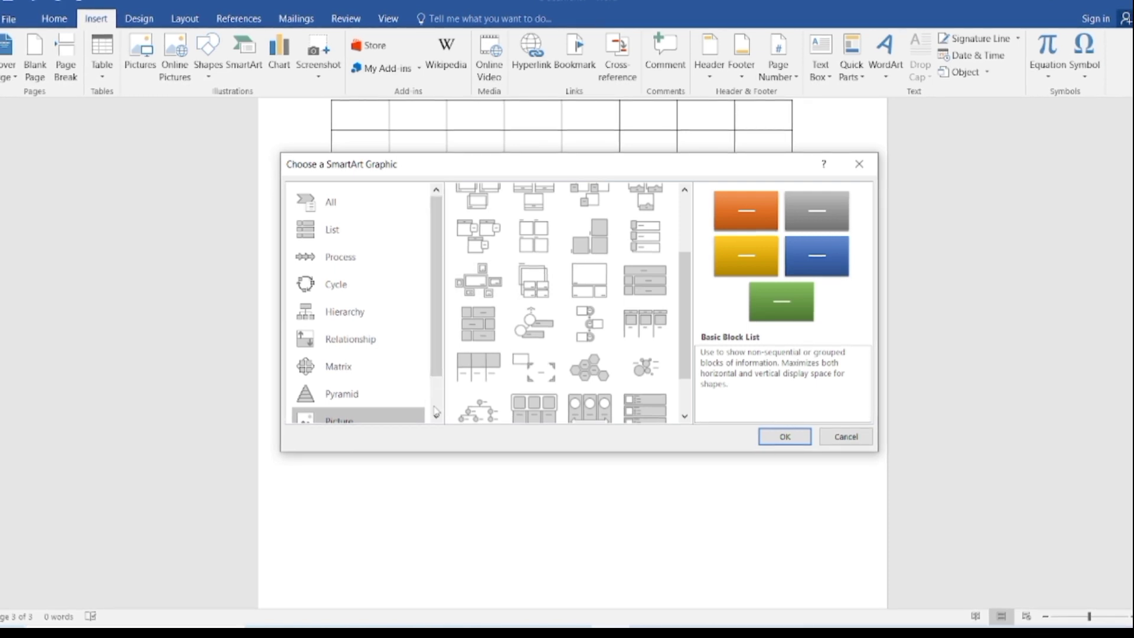
left_click_drag(437, 370, 444, 431)
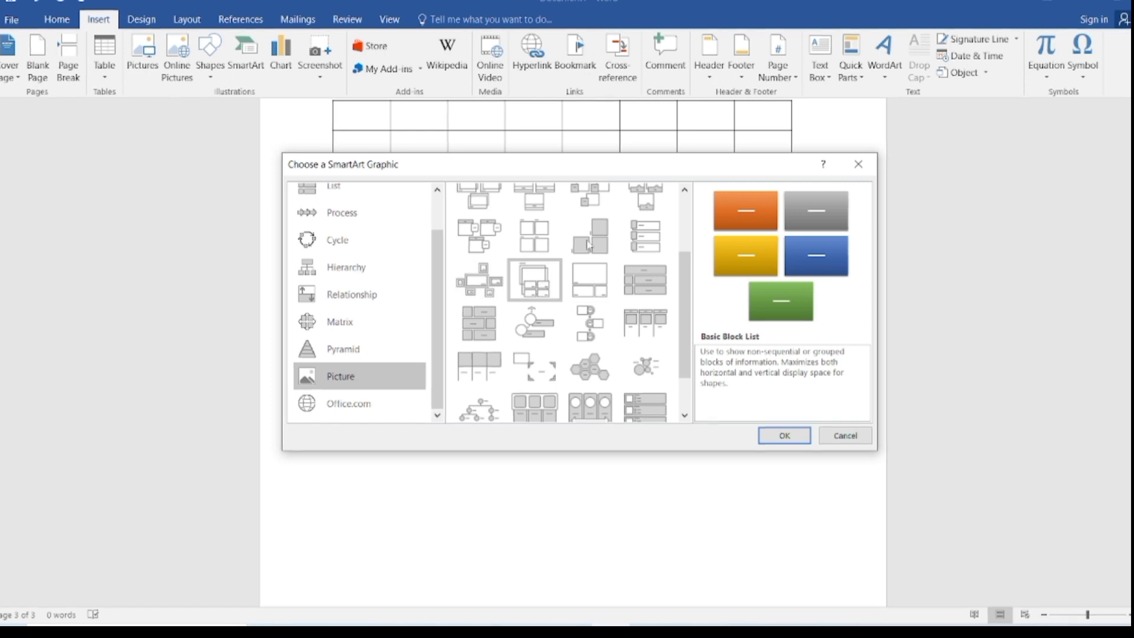
Insert a Basic Cycle SmartArt graphic from the Cycle category below the table.
left_click(366, 268)
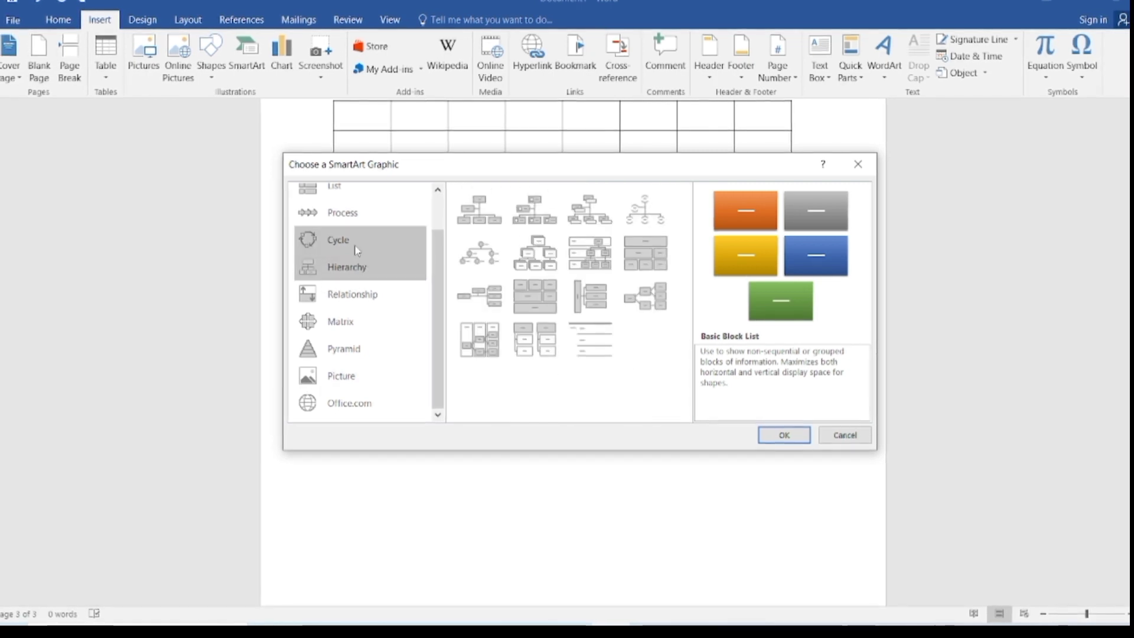
left_click(356, 249)
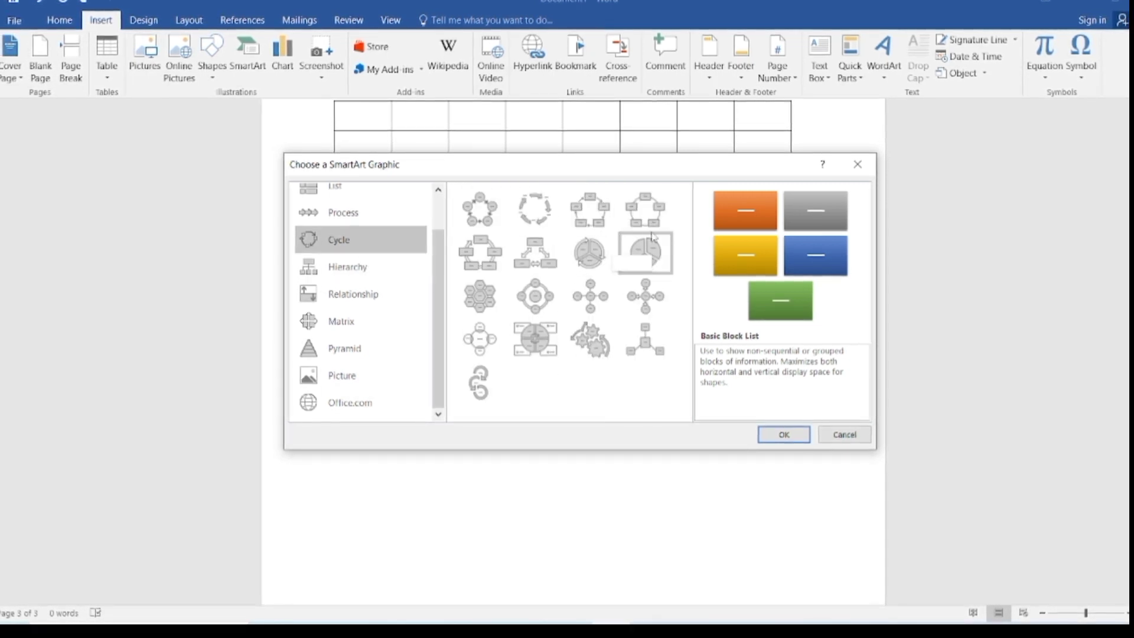
left_click(477, 211)
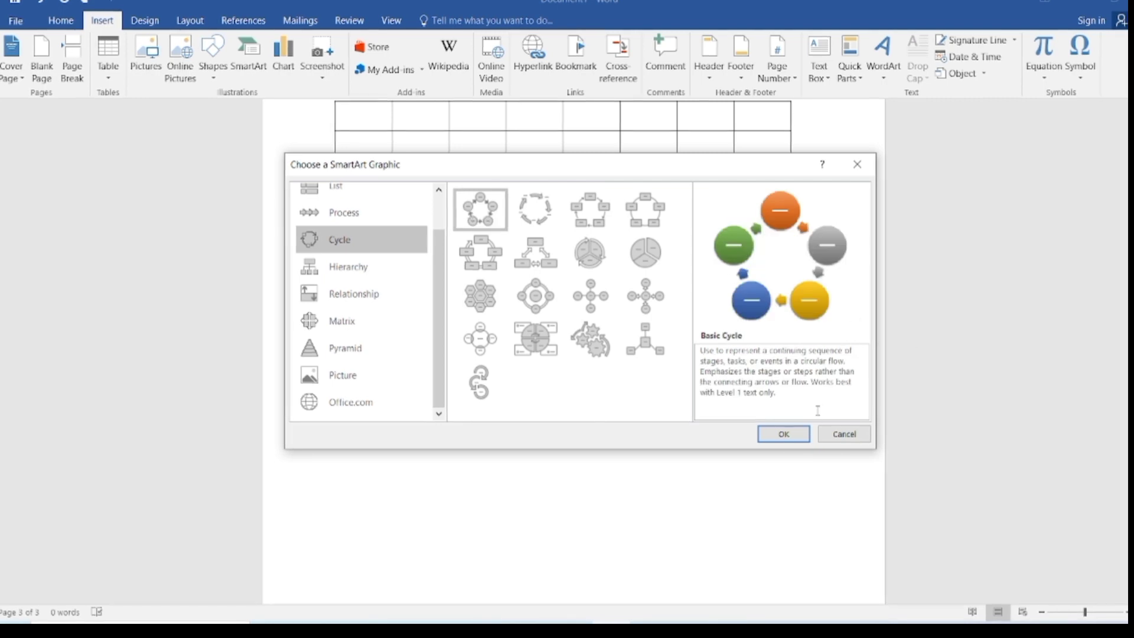
left_click(781, 435)
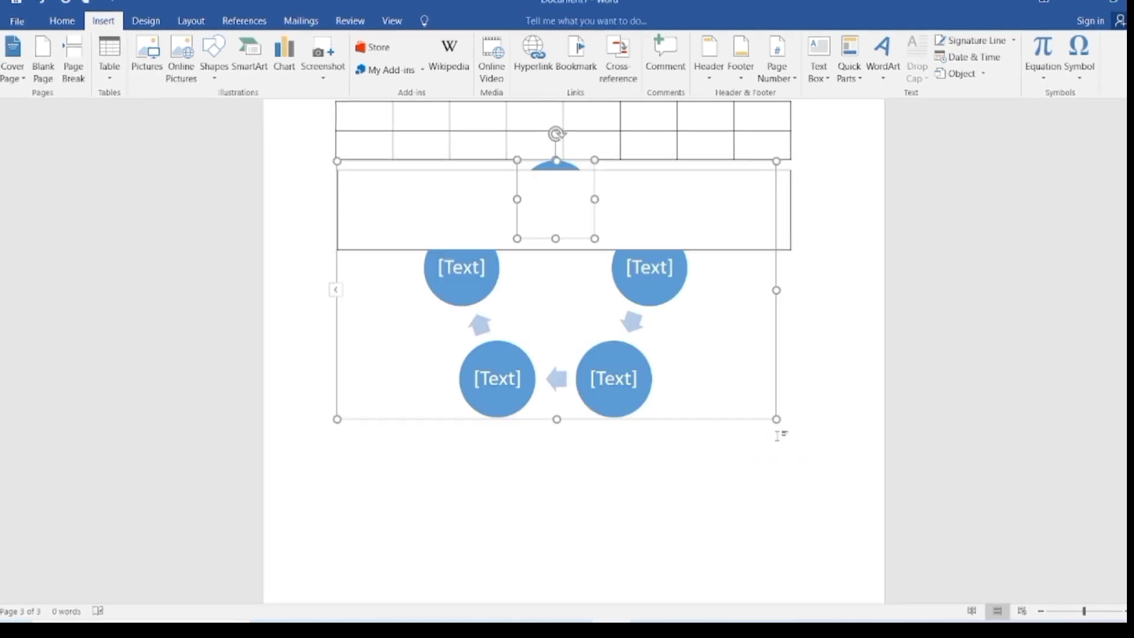
Delete the empty text box that covers the upper part of the SmartArt cycle.
left_click(652, 186)
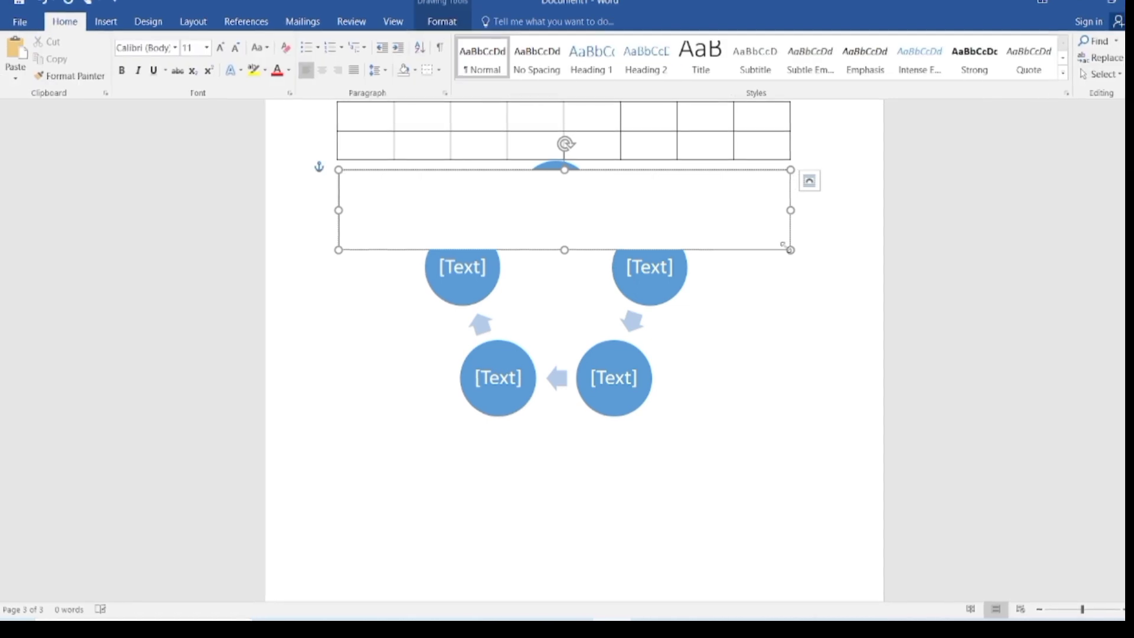
left_click(740, 336)
left_click(737, 191)
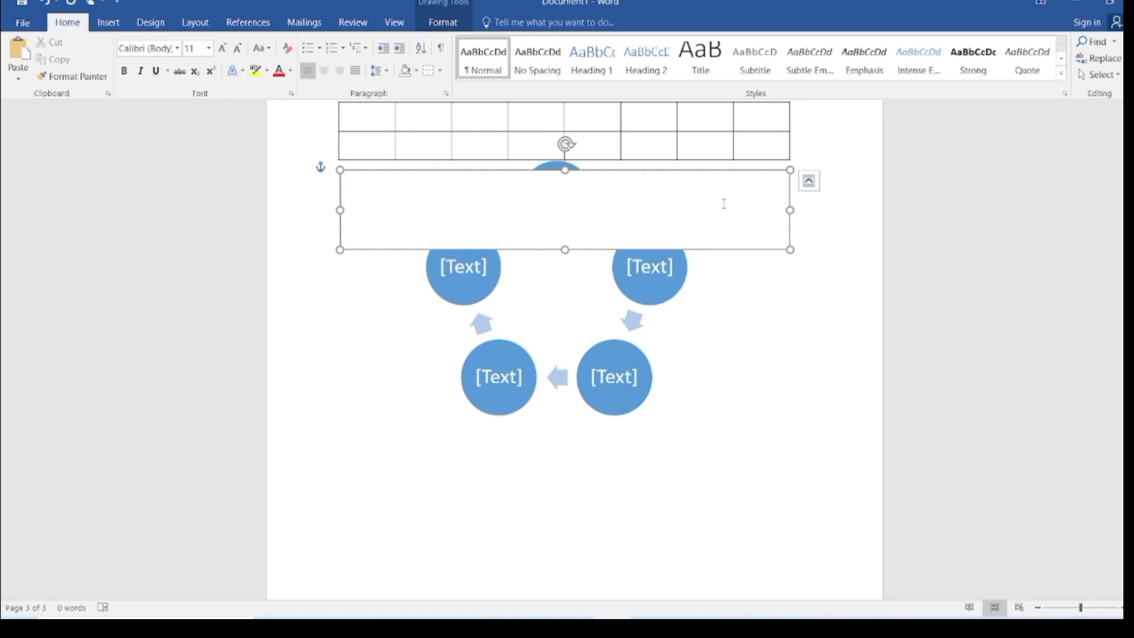
left_click(636, 345)
left_click_drag(622, 365, 616, 445)
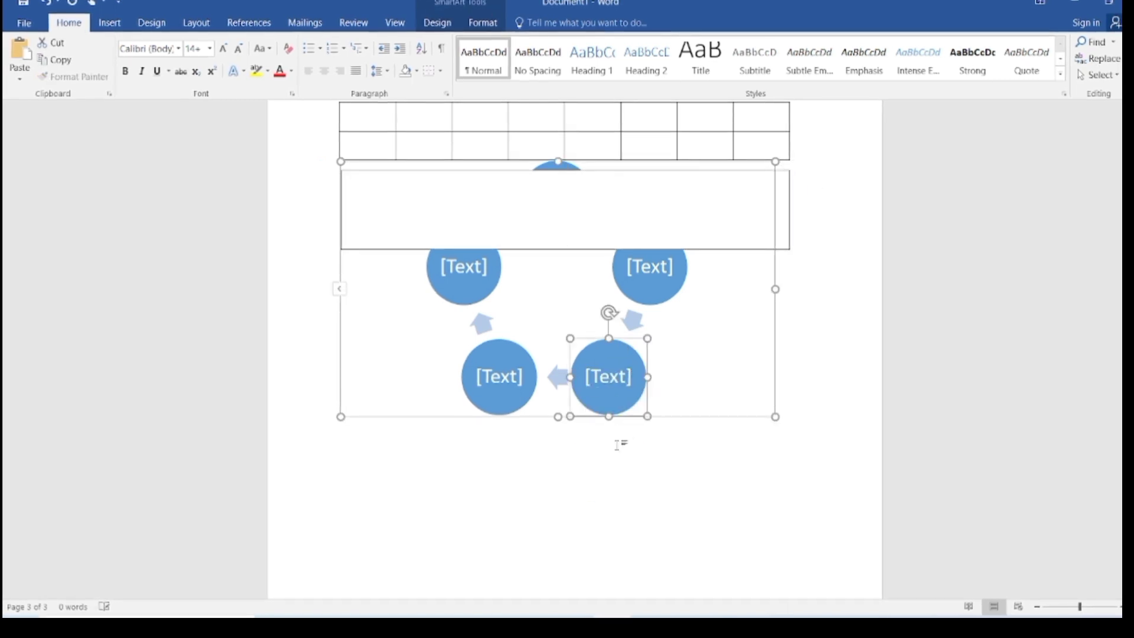
left_click(810, 288)
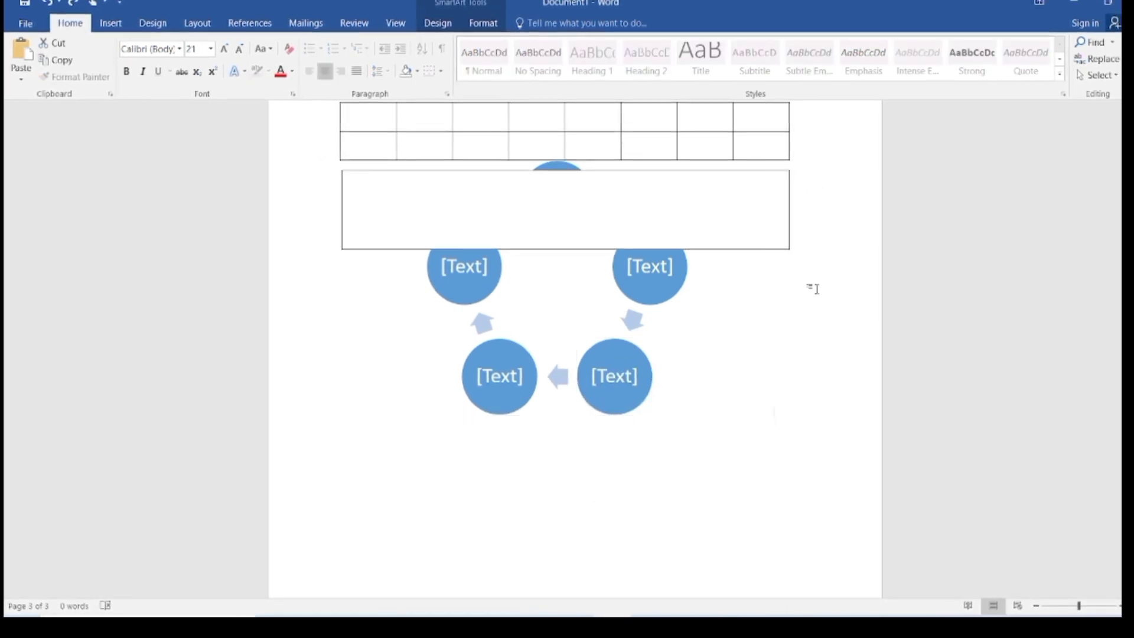
left_click(742, 220)
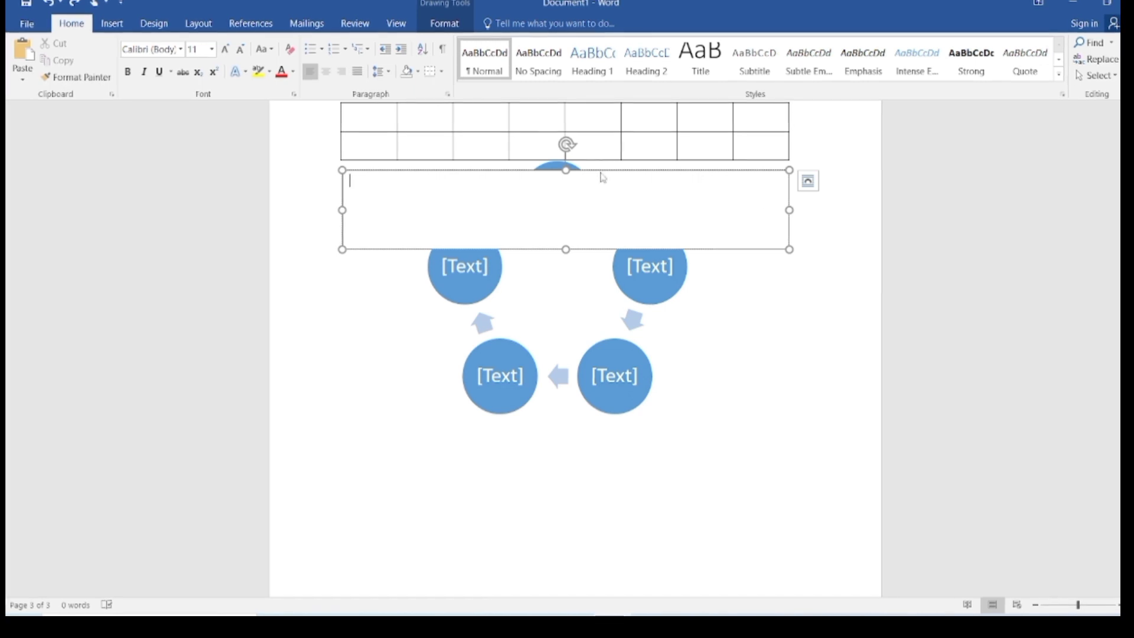
key("Delete")
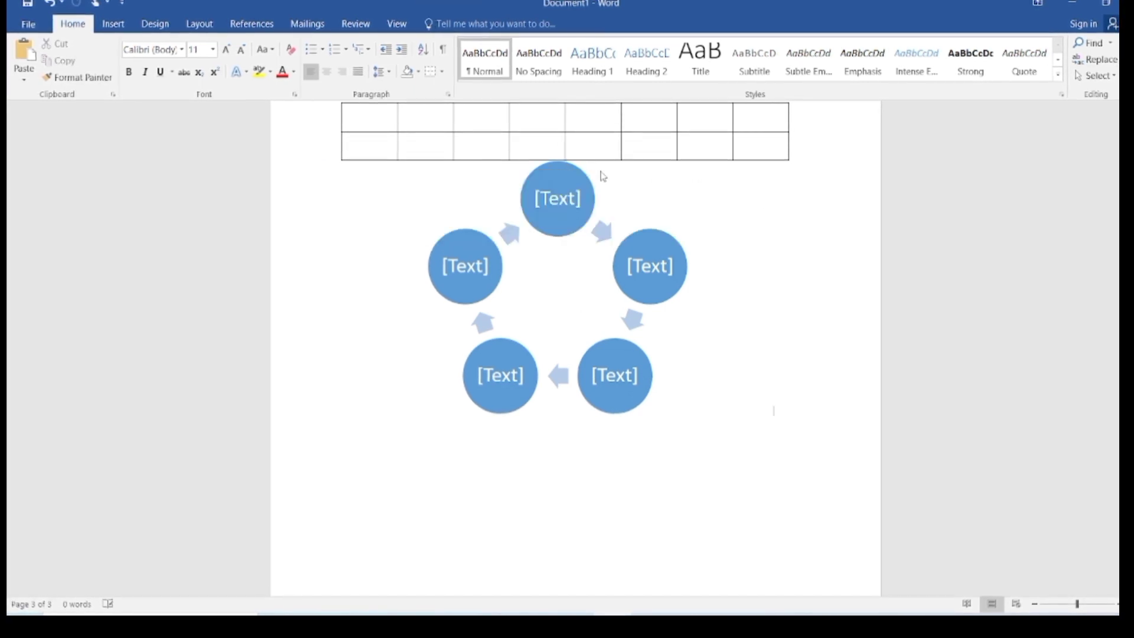
Examine the cycle's editable text circles and the SmartArt design and format options.
left_click(562, 189)
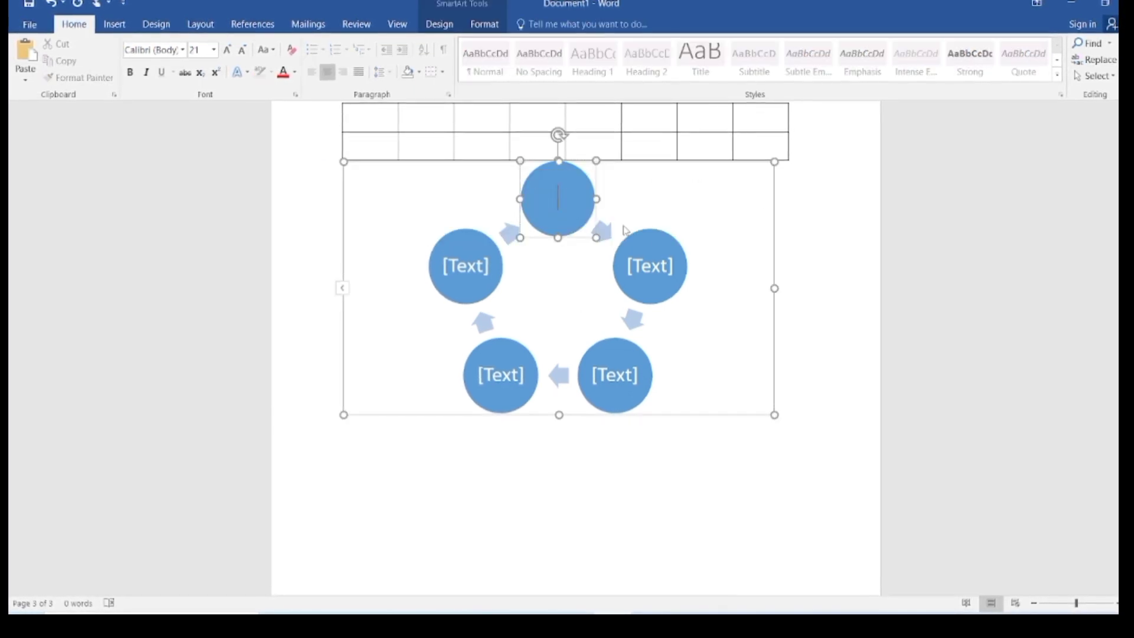
left_click(654, 260)
left_click(625, 375)
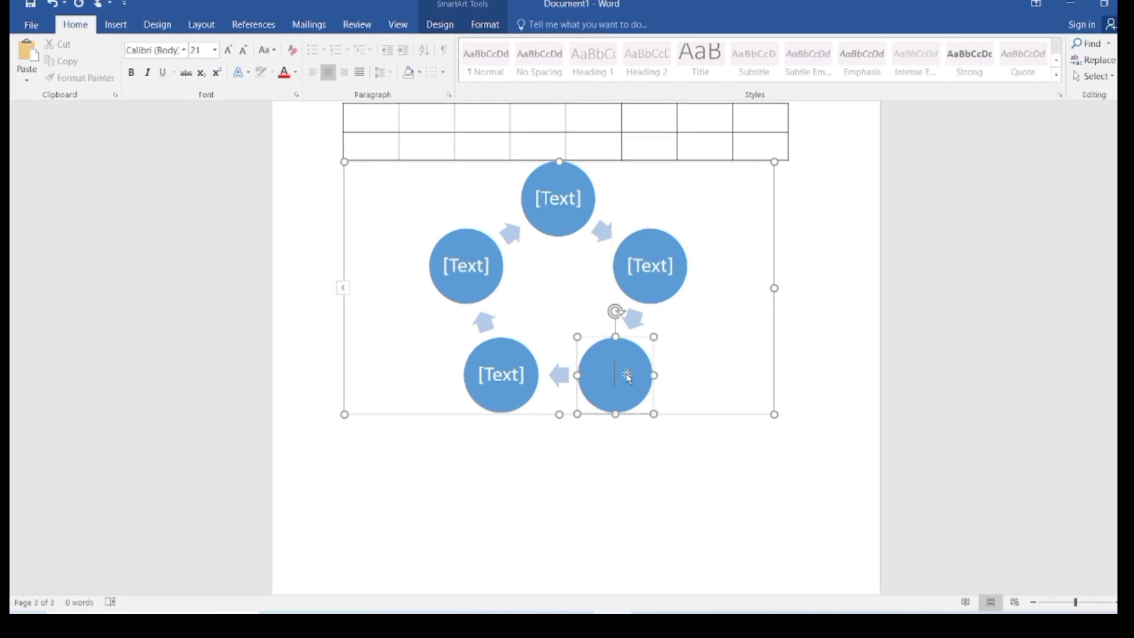
left_click(498, 381)
left_click(480, 253)
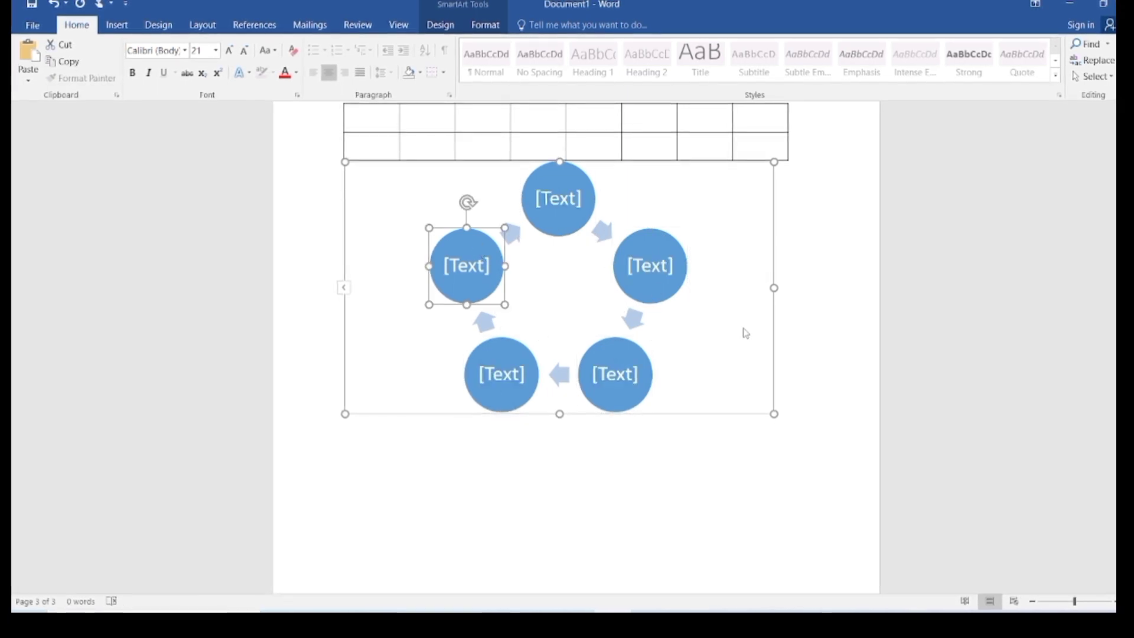
left_click(440, 25)
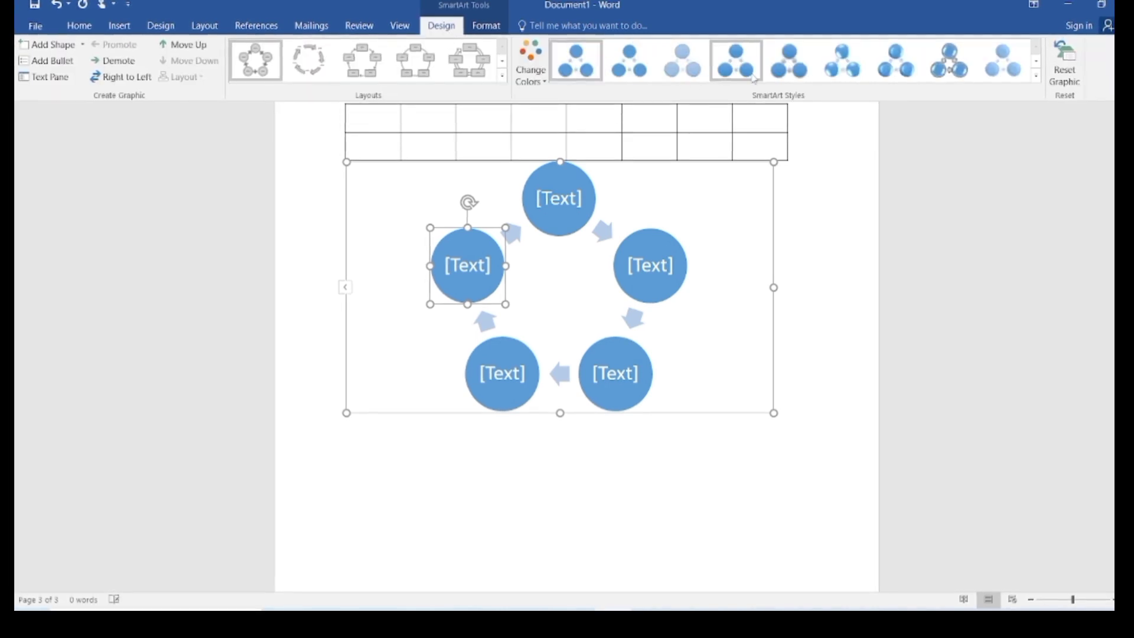
left_click(486, 26)
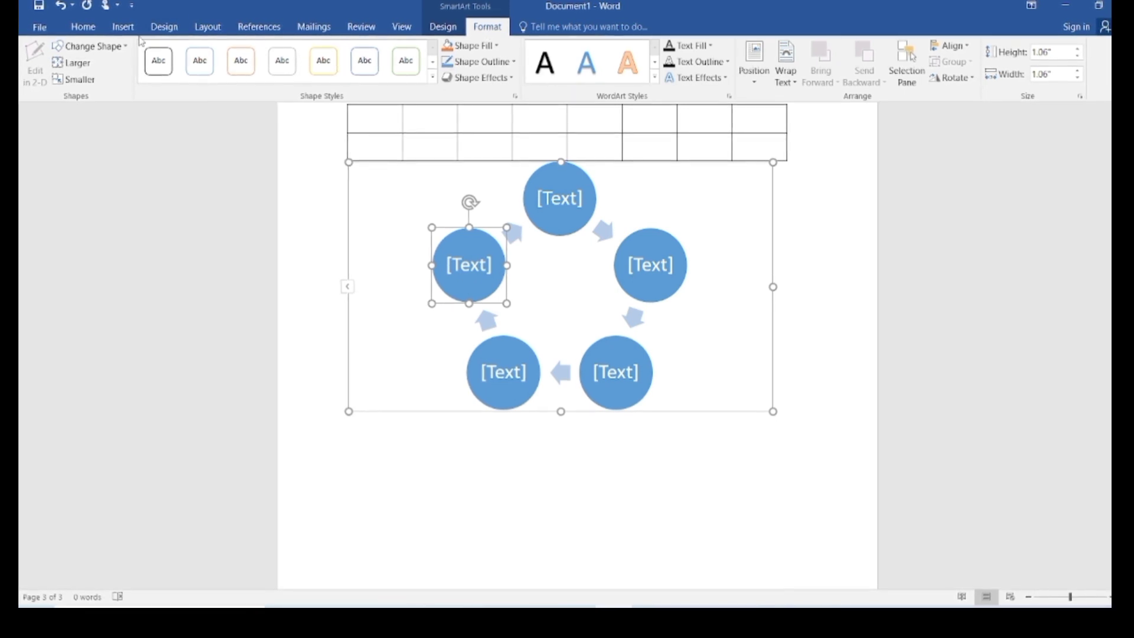
Delete one circle from the cycle, and undo the changes back to before the SmartArt graphic was inserted.
left_click(121, 27)
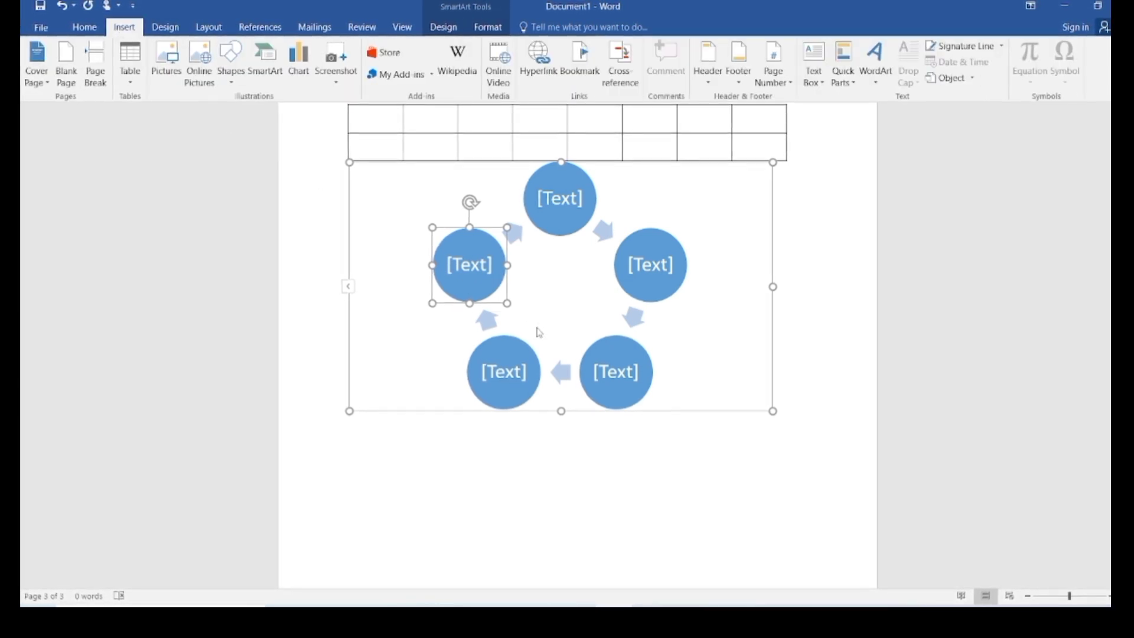
key("Delete")
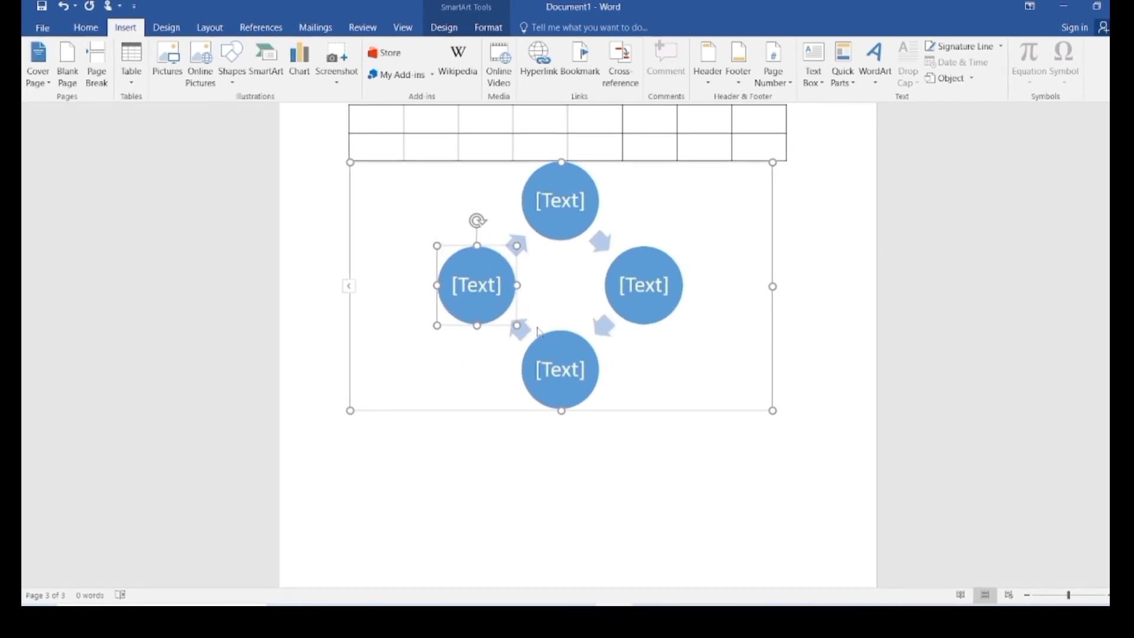
key("ctrl+z")
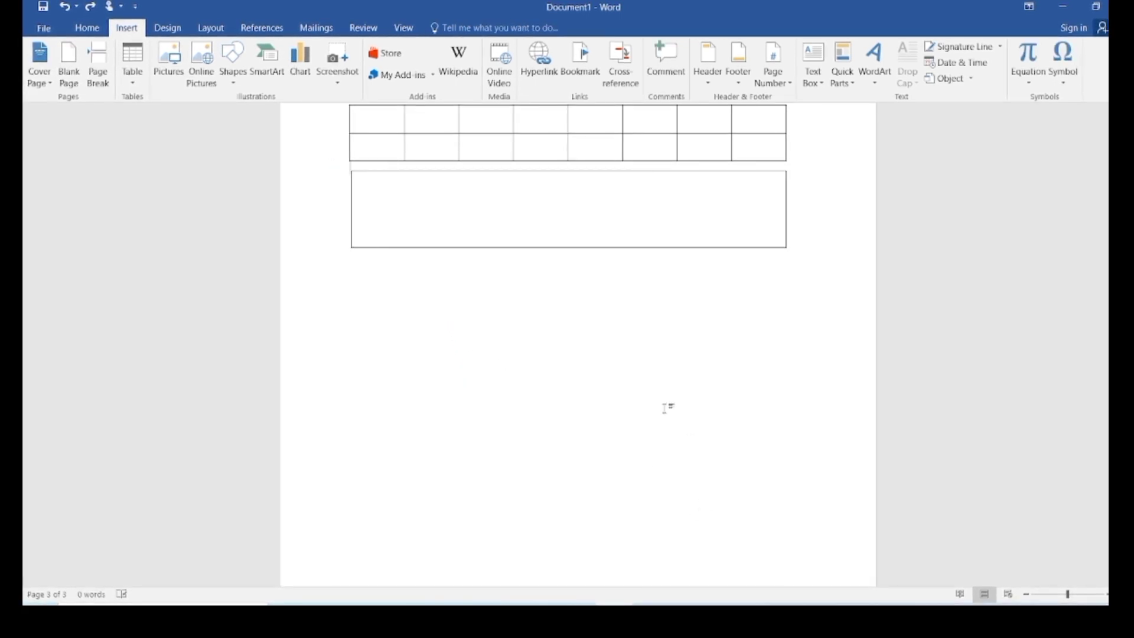
Preview the Histogram, Area and Bar chart types, and insert a Pie chart below the table.
double_click(366, 287)
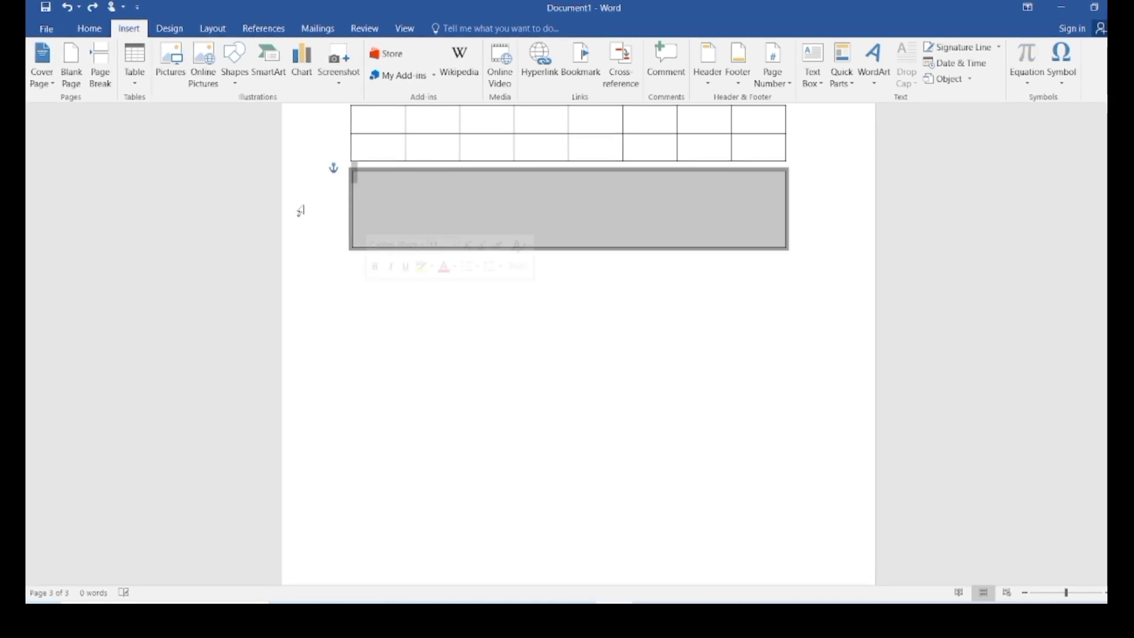
left_click(351, 343)
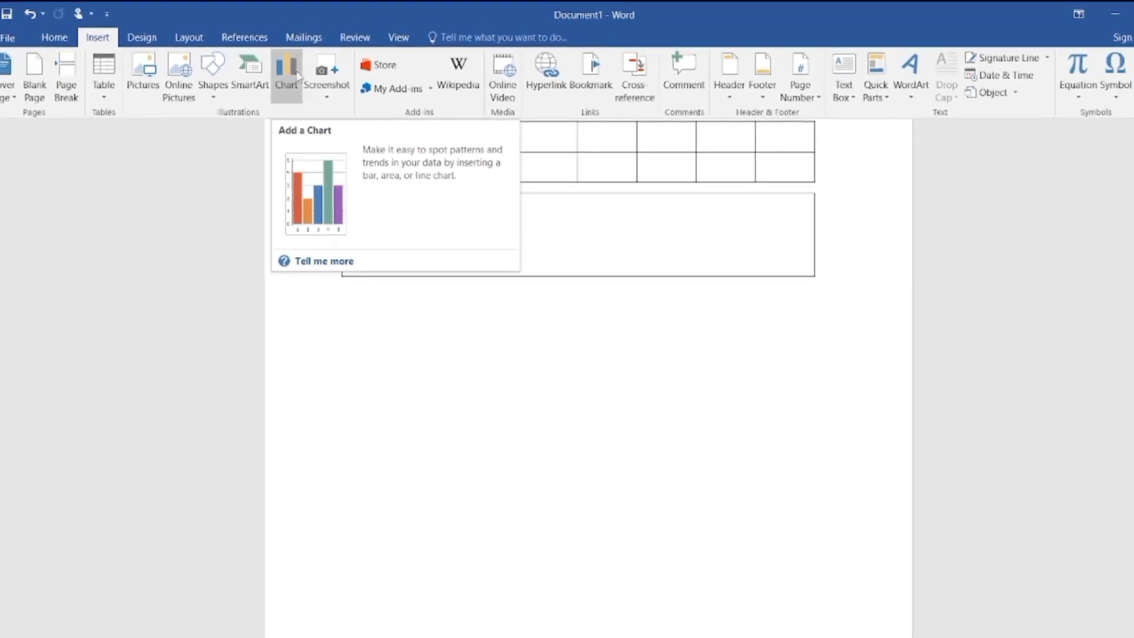
left_click(295, 76)
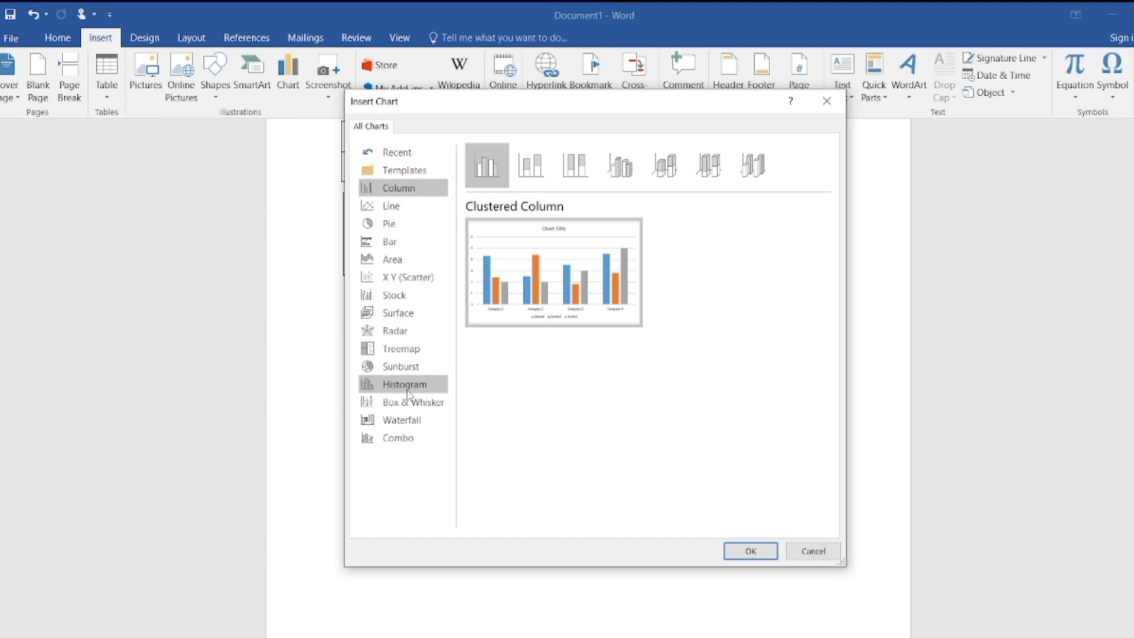
left_click(407, 390)
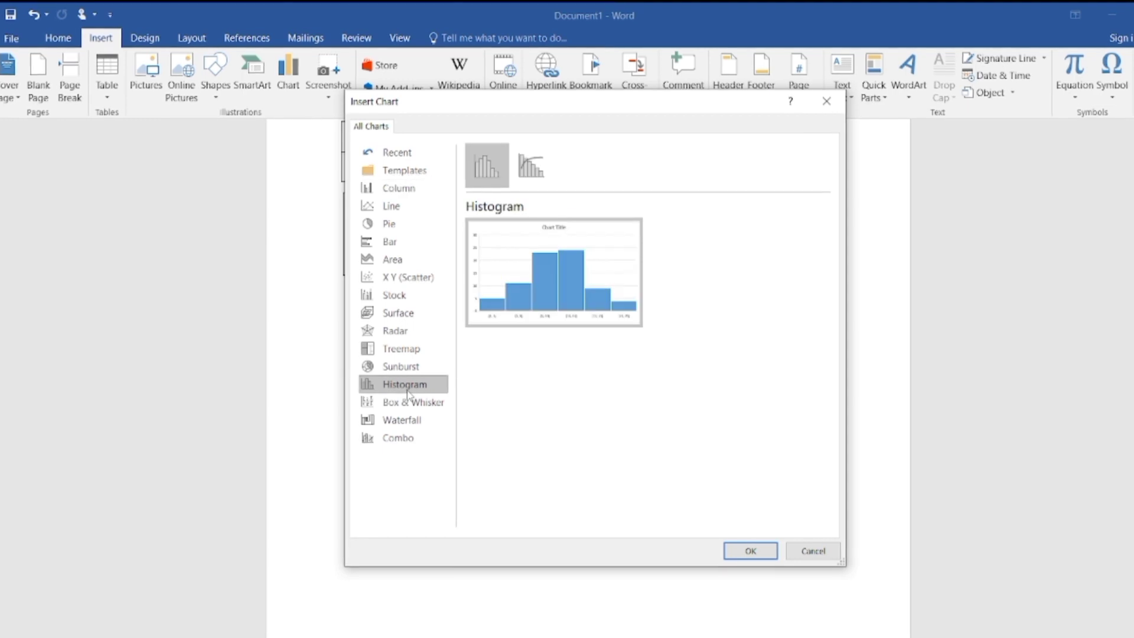
left_click(395, 263)
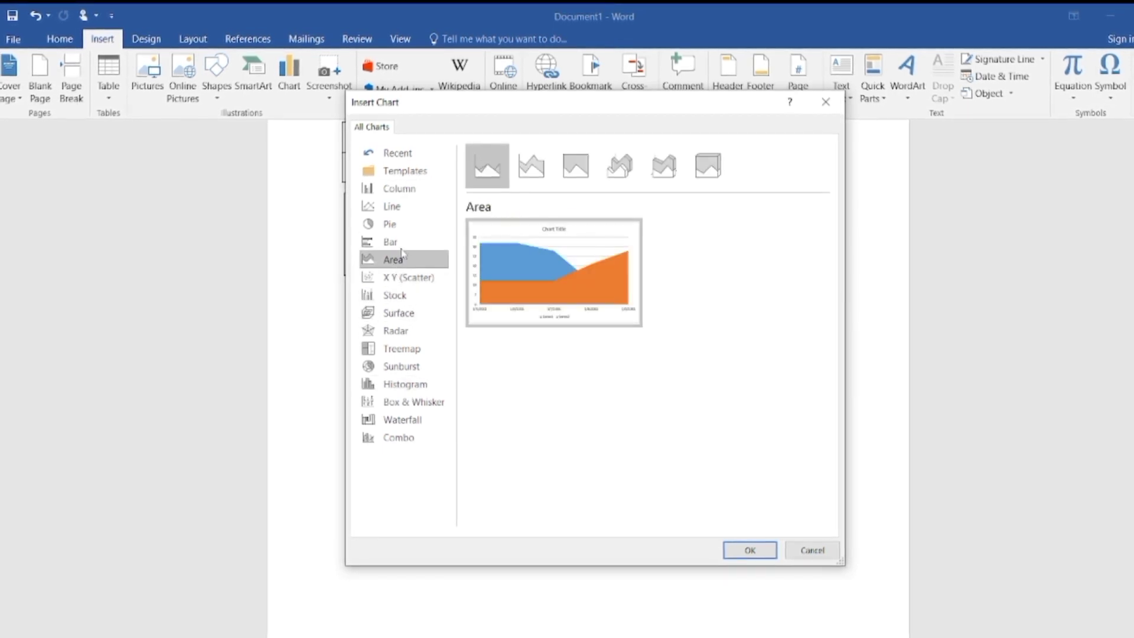
left_click(408, 241)
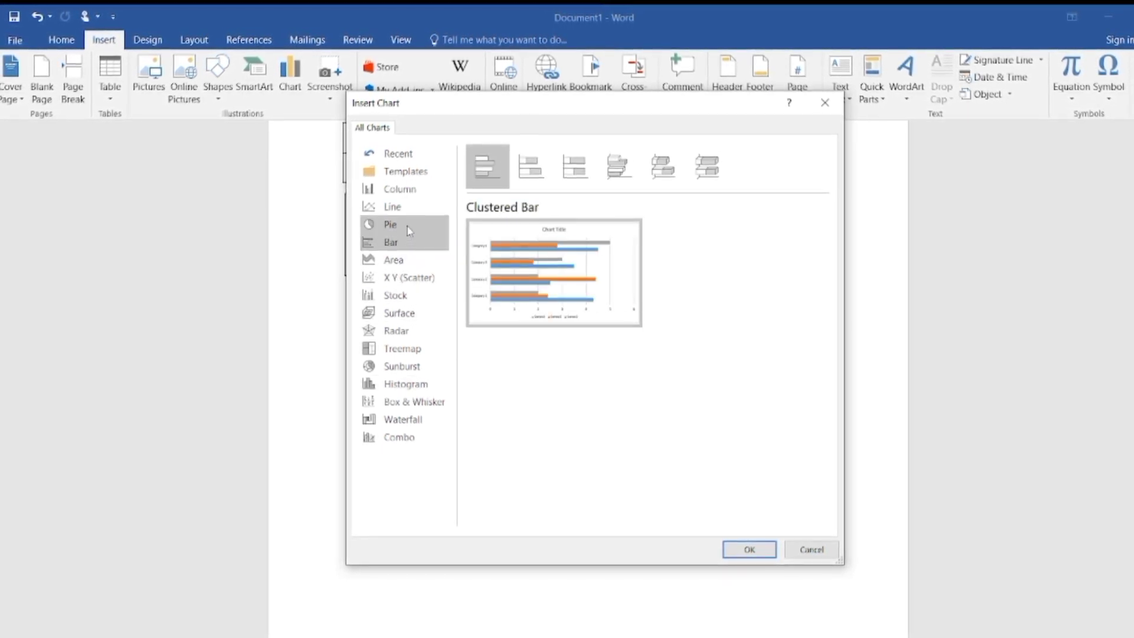
left_click(409, 229)
mouse_move(632, 227)
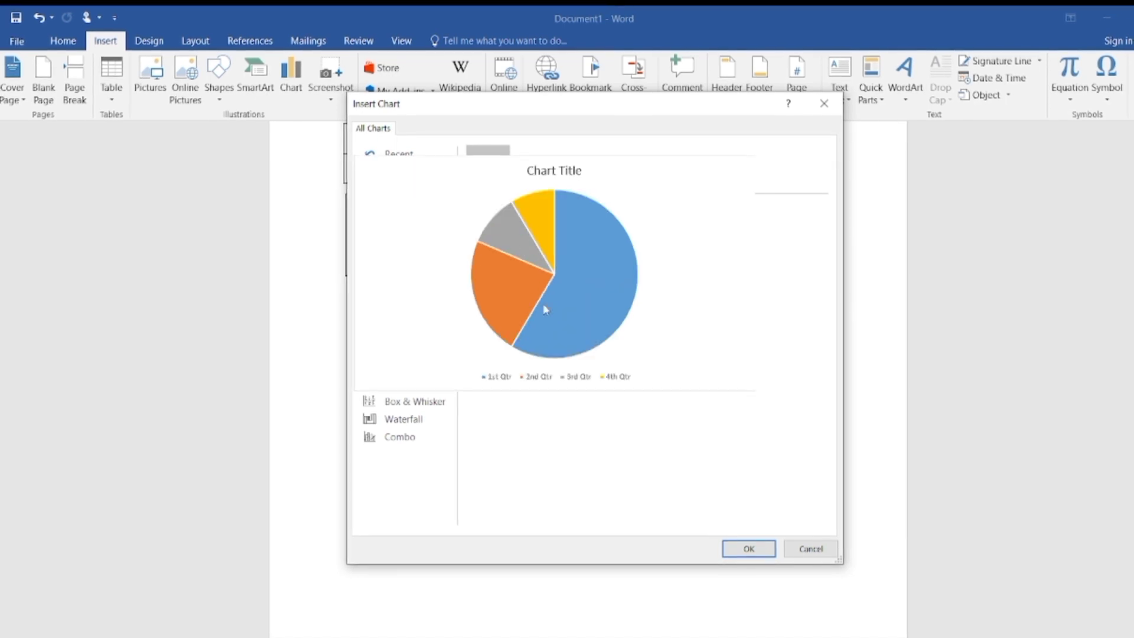
left_click(748, 548)
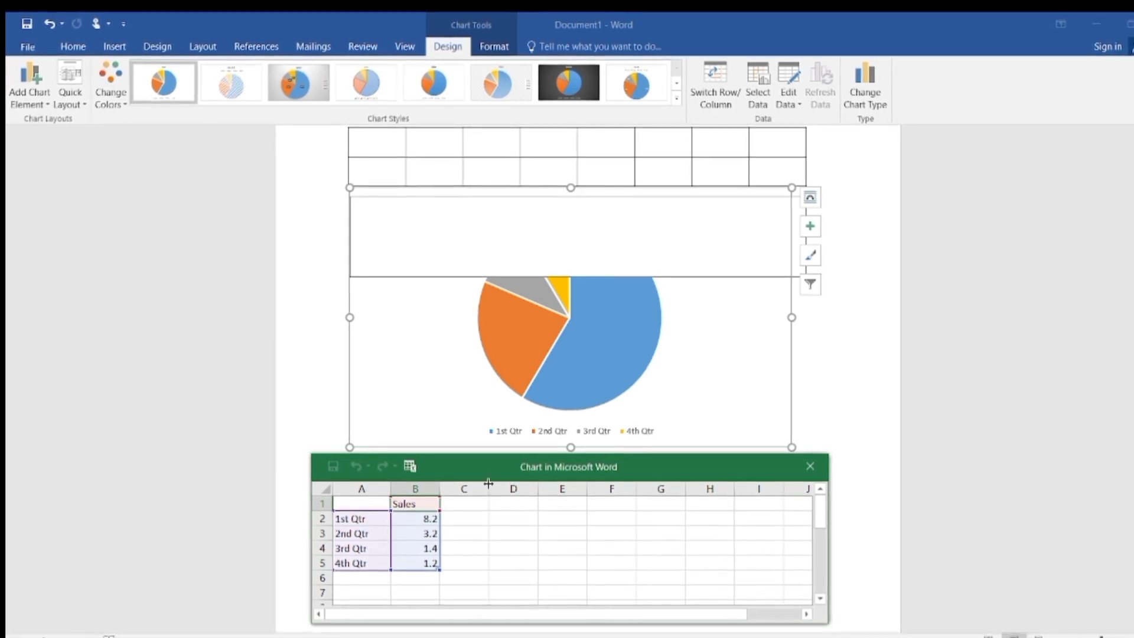
Close the pie chart's data sheet and undo the chart insertion.
left_click(843, 402)
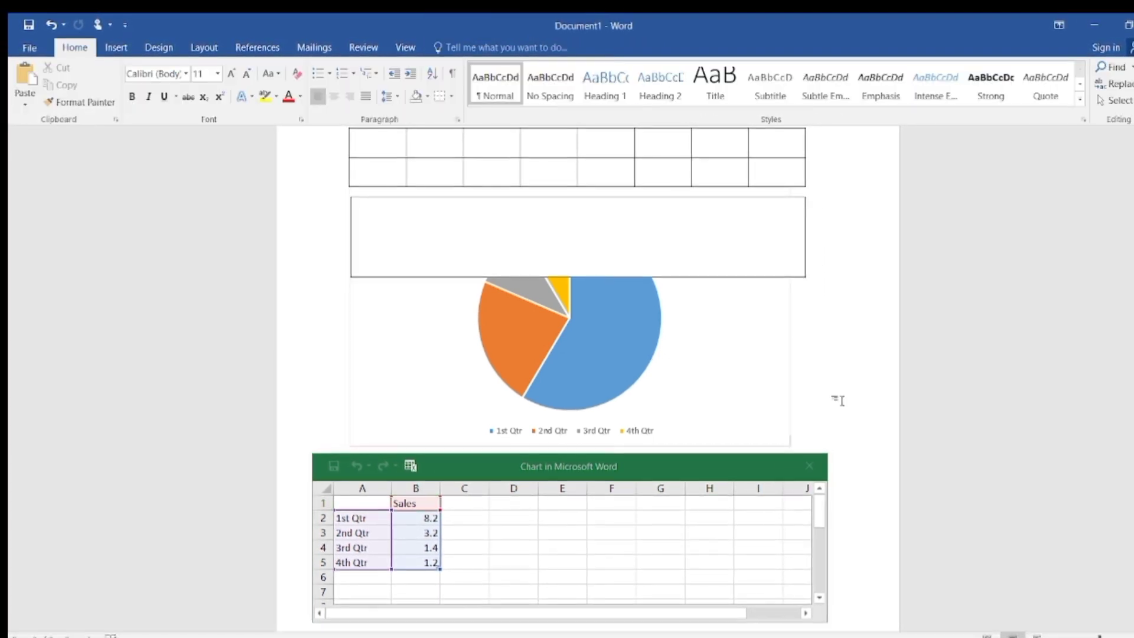
left_click(807, 466)
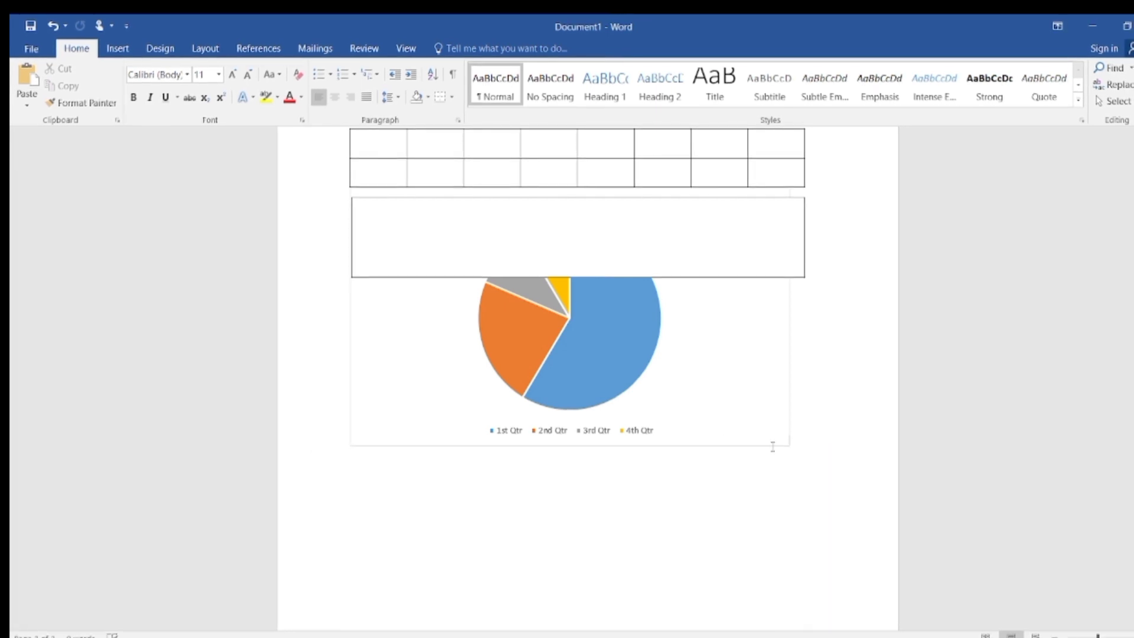
key("ctrl+z")
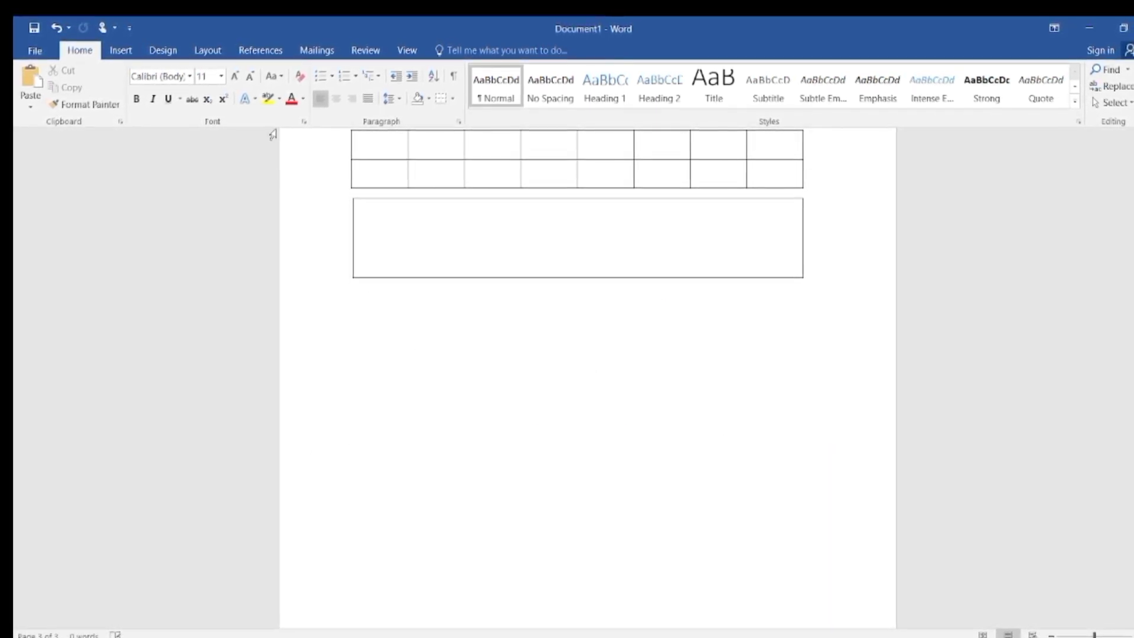
Open a maximized Google Chrome window on the New Tab page using the second profile, and return to Word.
left_click(120, 51)
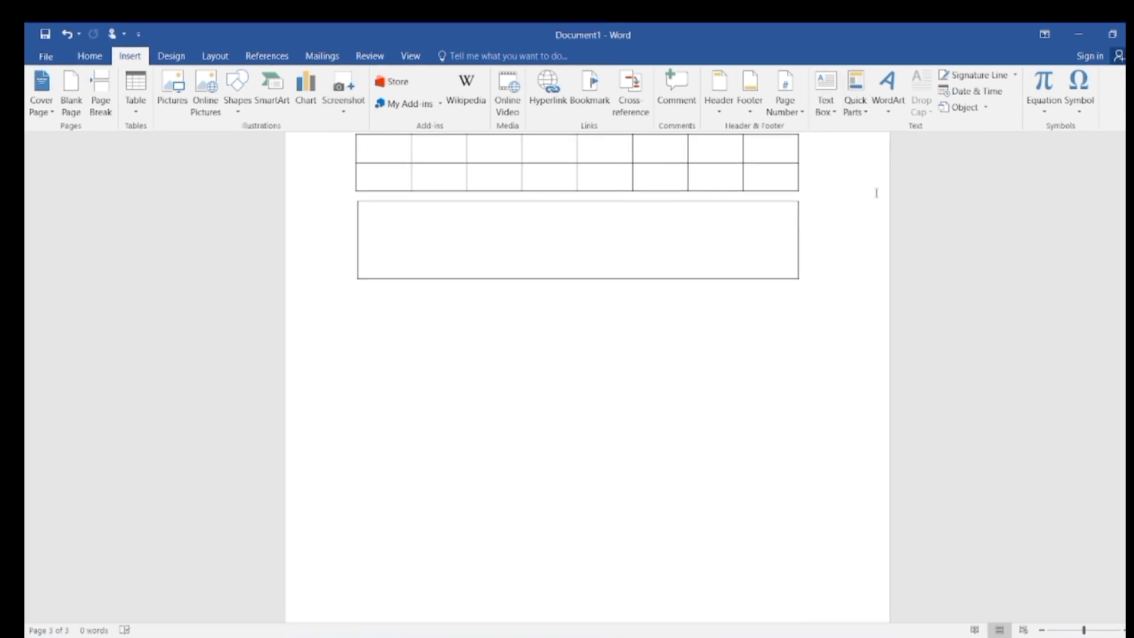
left_click(378, 637)
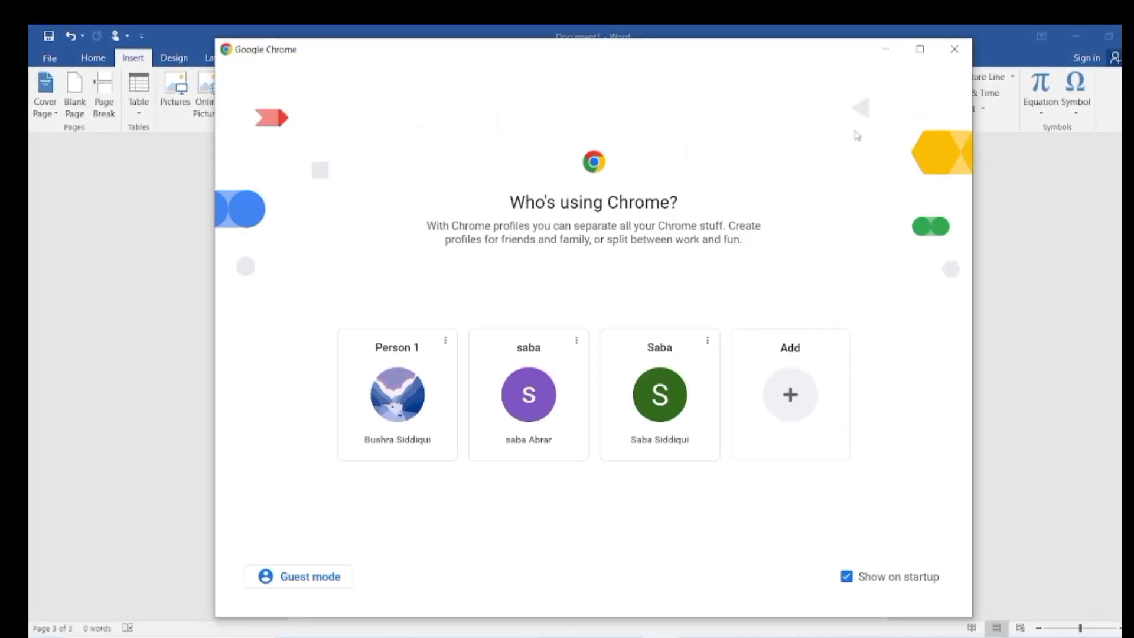
left_click(918, 51)
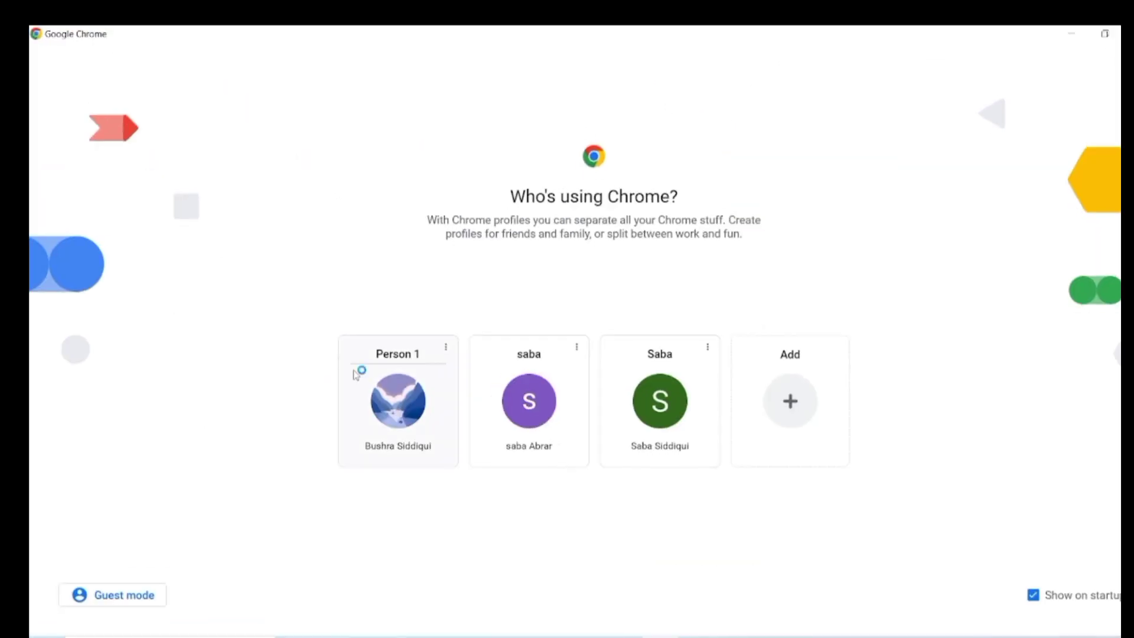
left_click(505, 404)
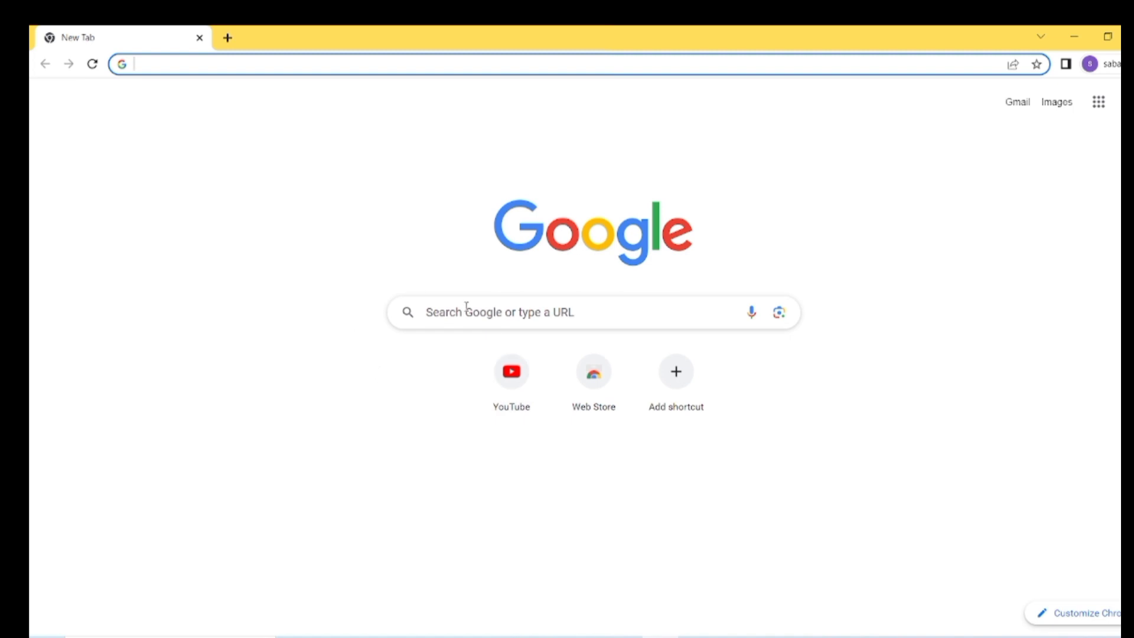
left_click(623, 637)
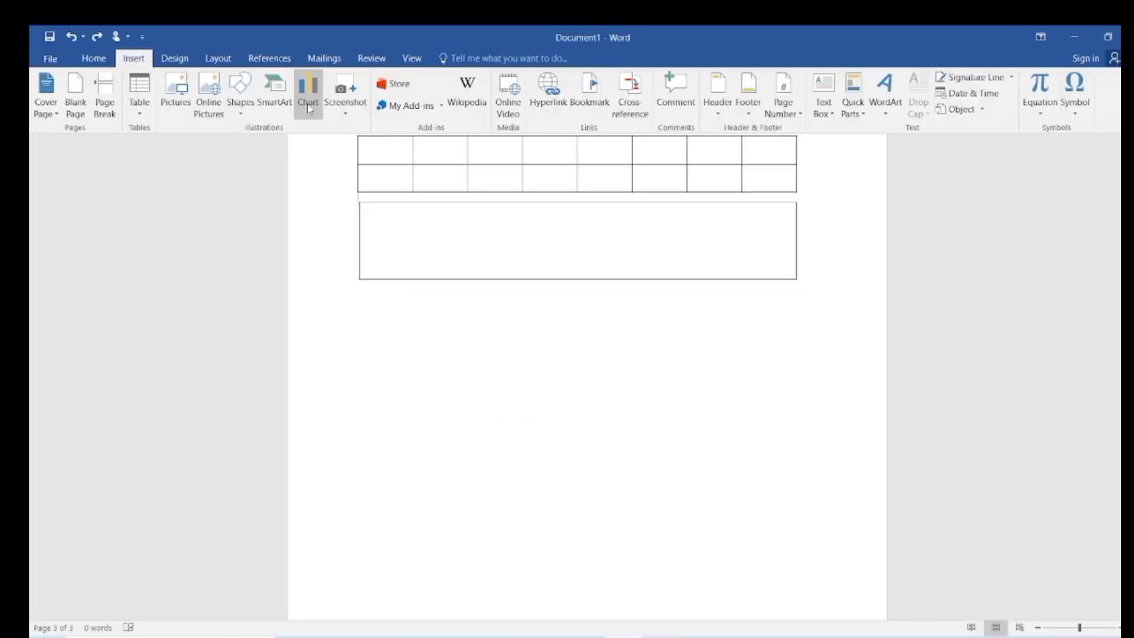
Insert a screen clipping covering most of Chrome's New Tab page into the document.
left_click(346, 108)
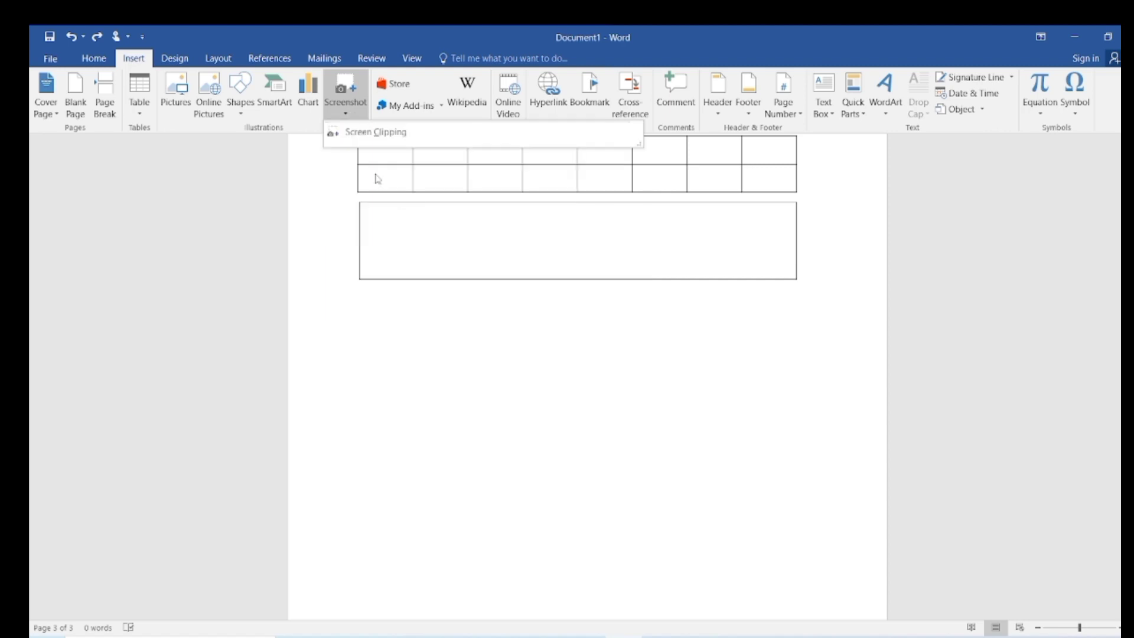
left_click(359, 112)
left_click(352, 117)
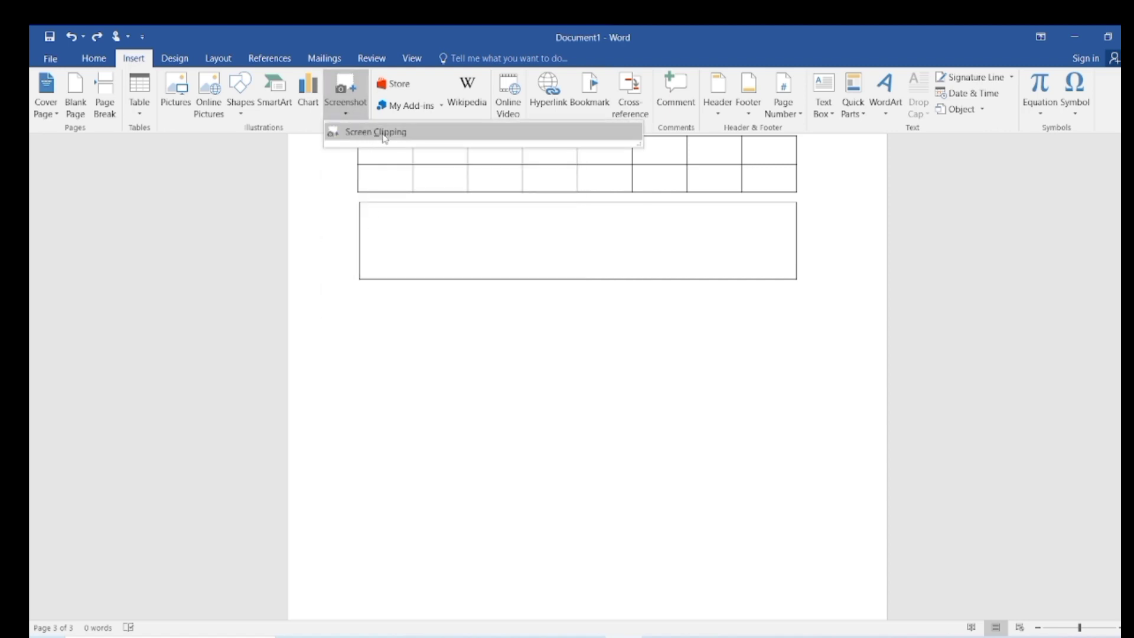
left_click(412, 133)
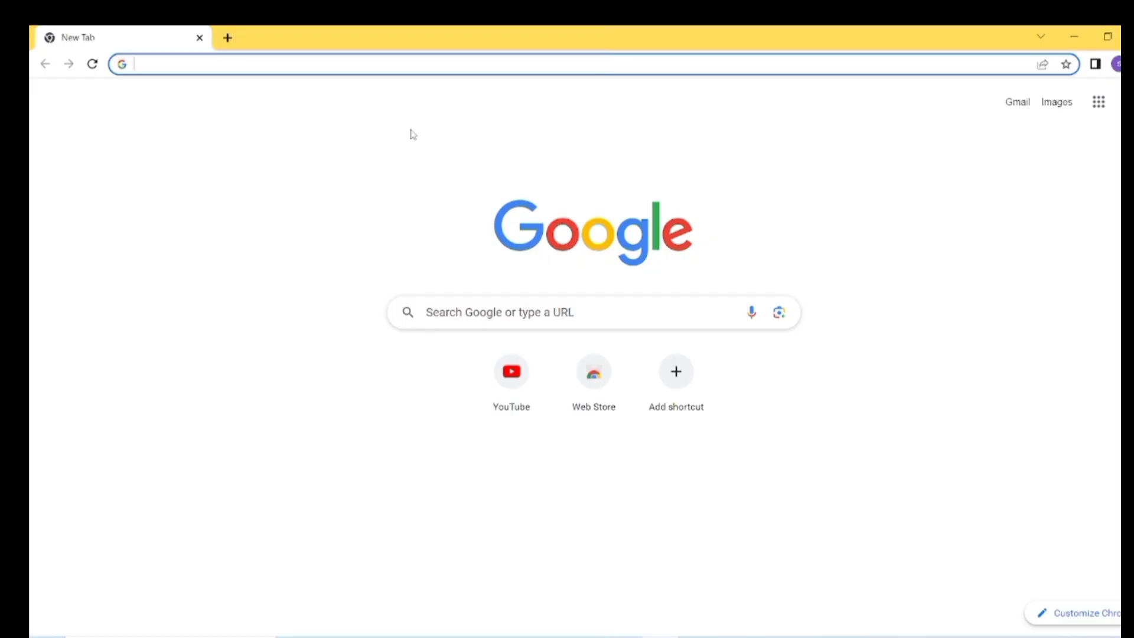
left_click_drag(30, 25, 1081, 576)
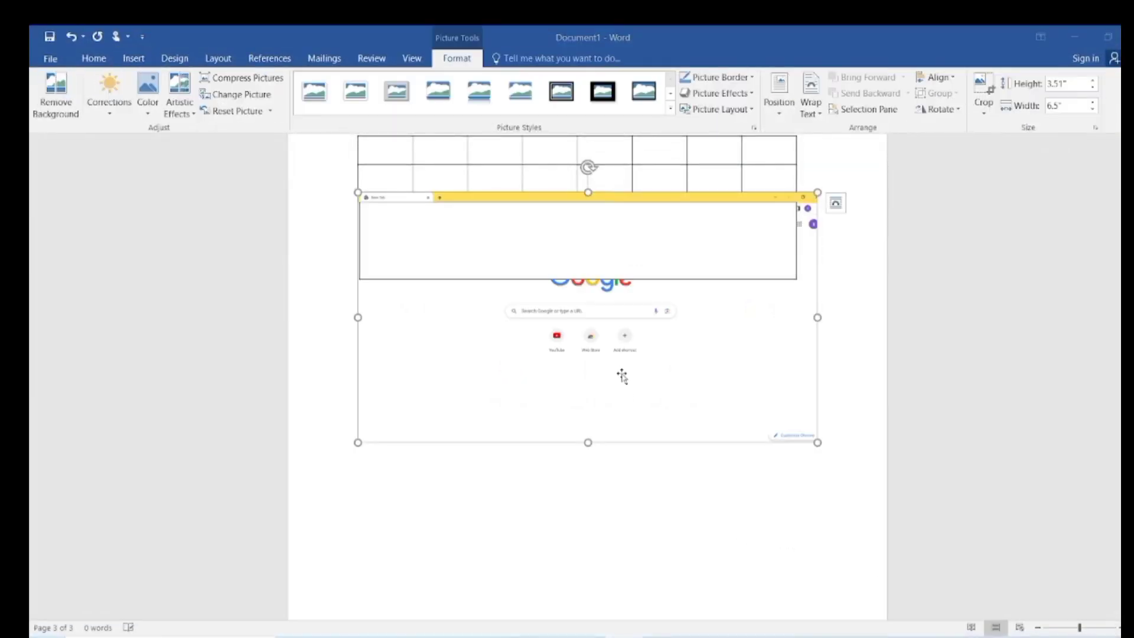
Set the clipping's text wrapping to Tight and move the picture below the empty text box.
left_click_drag(623, 376, 641, 490)
left_click_drag(629, 353, 595, 412)
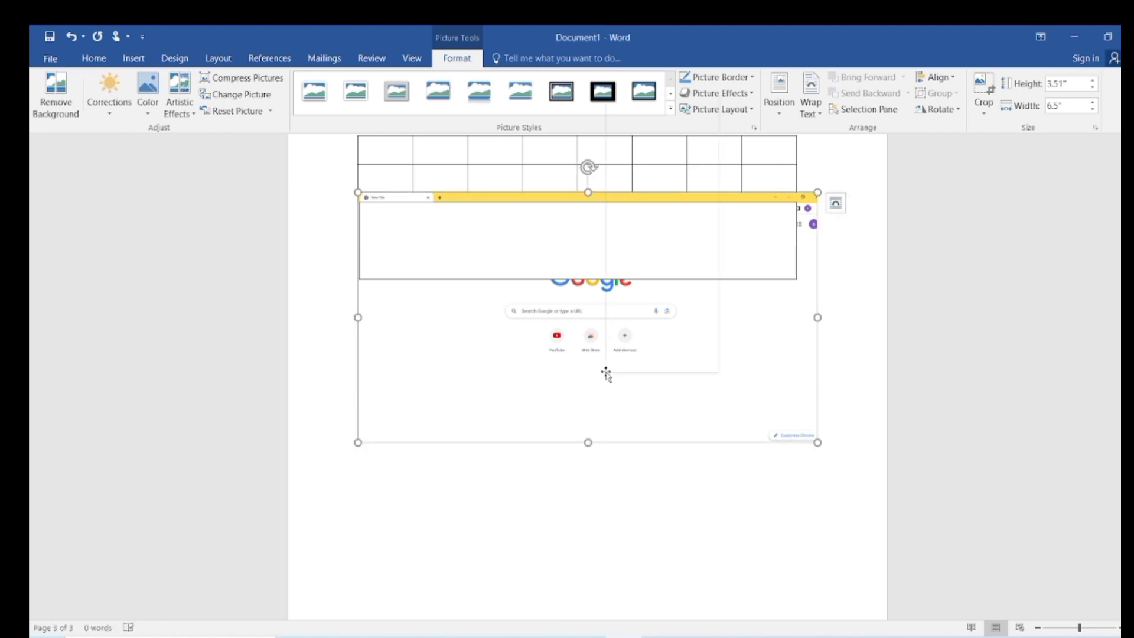
right_click(605, 375)
mouse_move(665, 329)
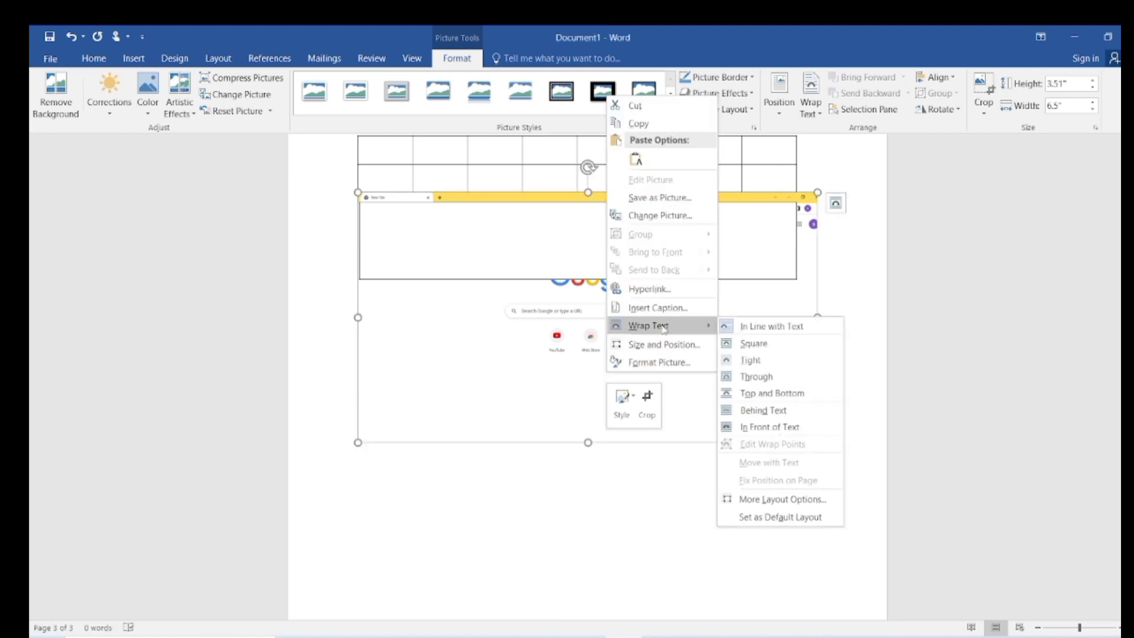
left_click(751, 361)
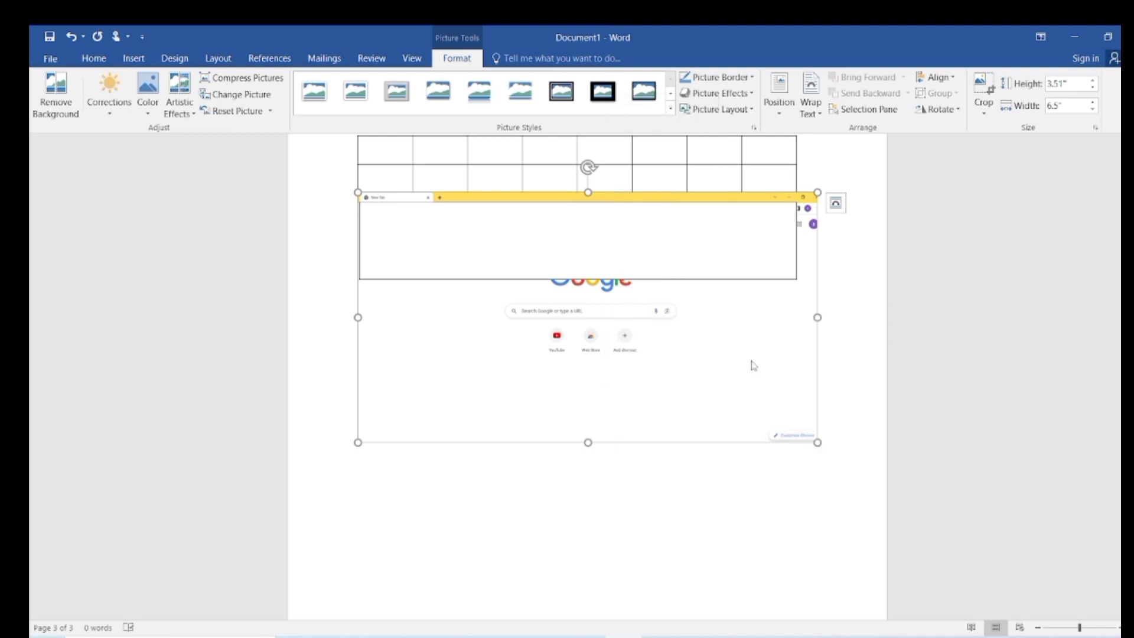
left_click_drag(601, 348, 608, 467)
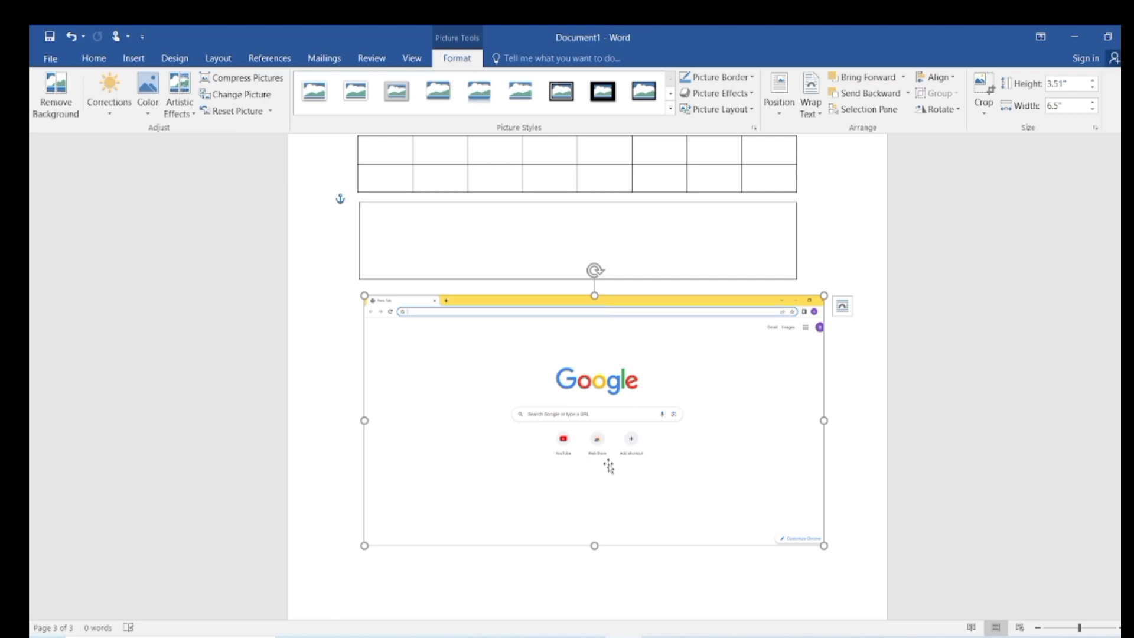
Shrink the clipping to about 3.36" high by 6.23" wide and apply the drop-shadow picture style.
left_click_drag(824, 295, 806, 326)
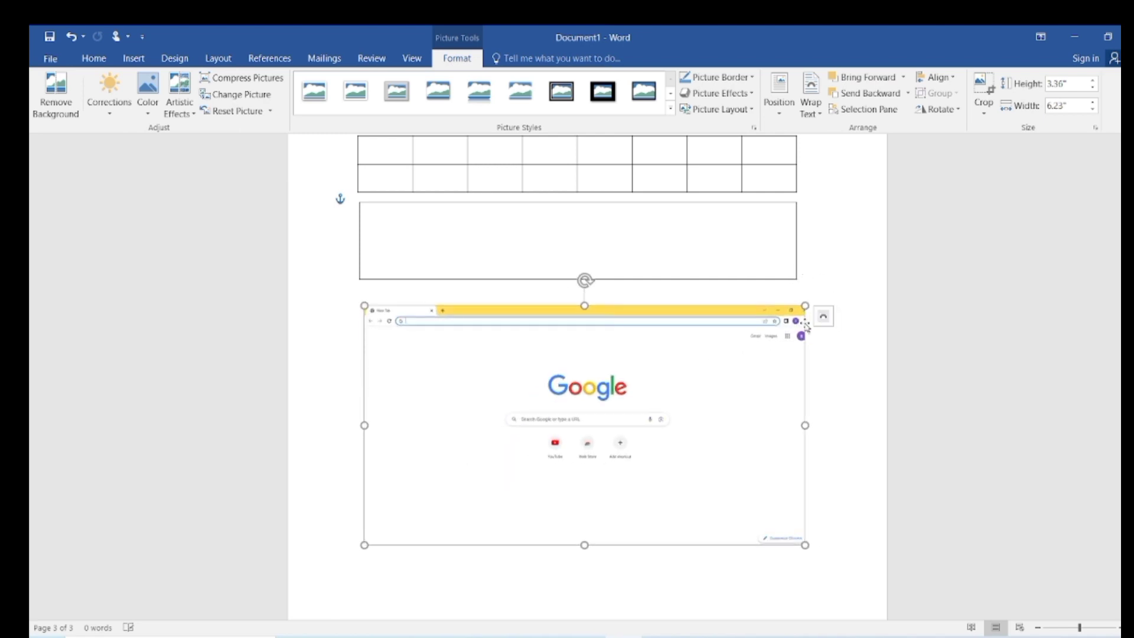
left_click(445, 101)
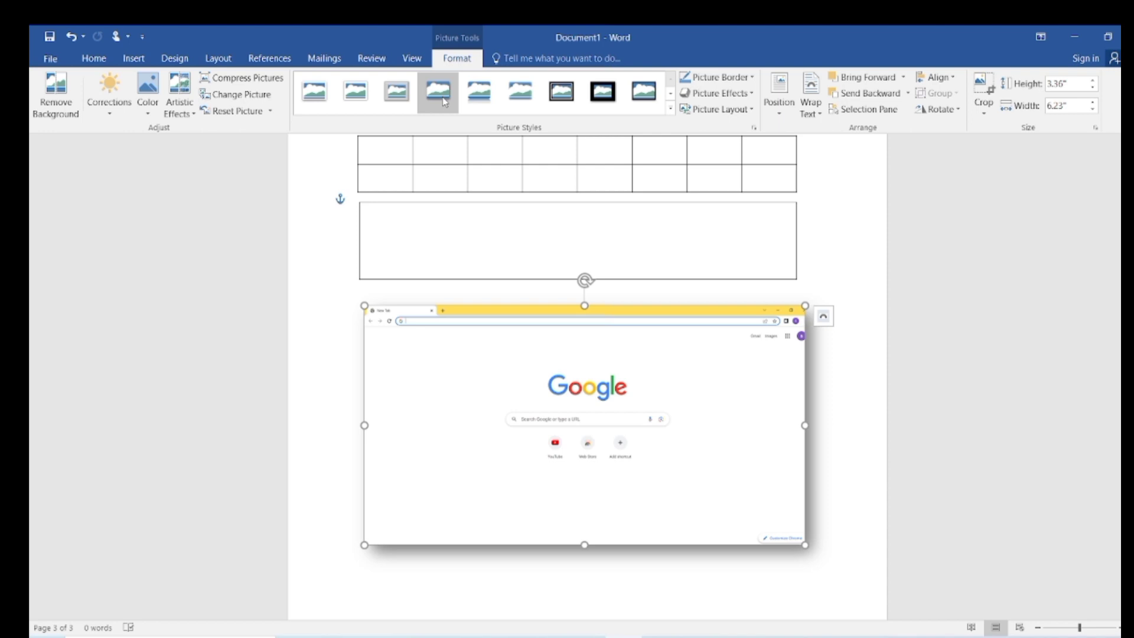
Minimize the Word and Chrome windows to show the desktop.
left_click(133, 59)
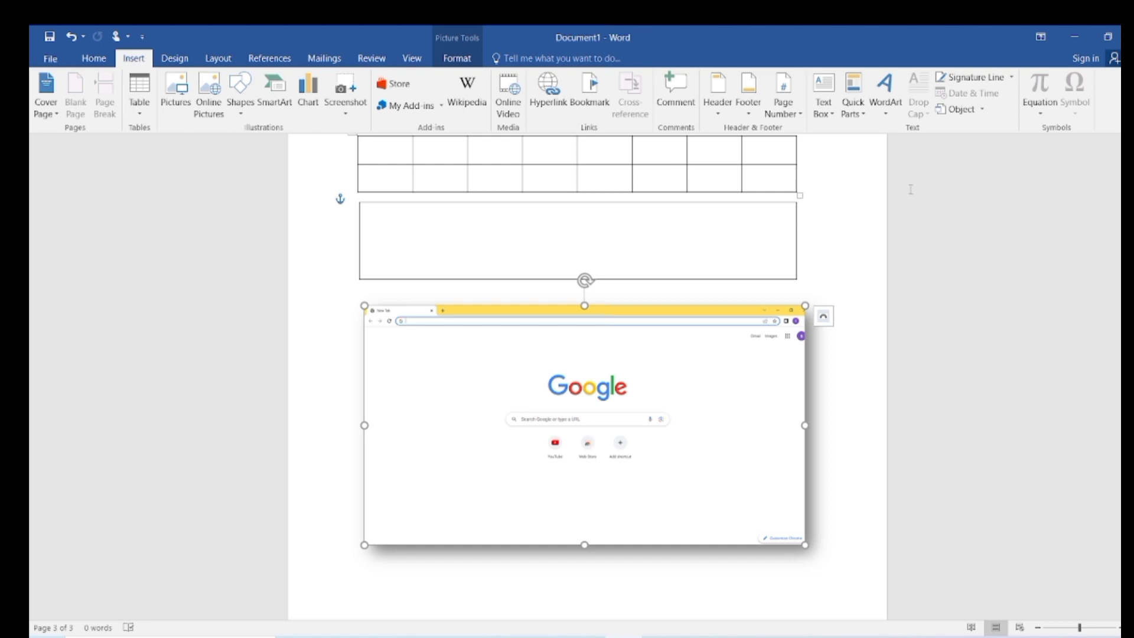
left_click(1075, 38)
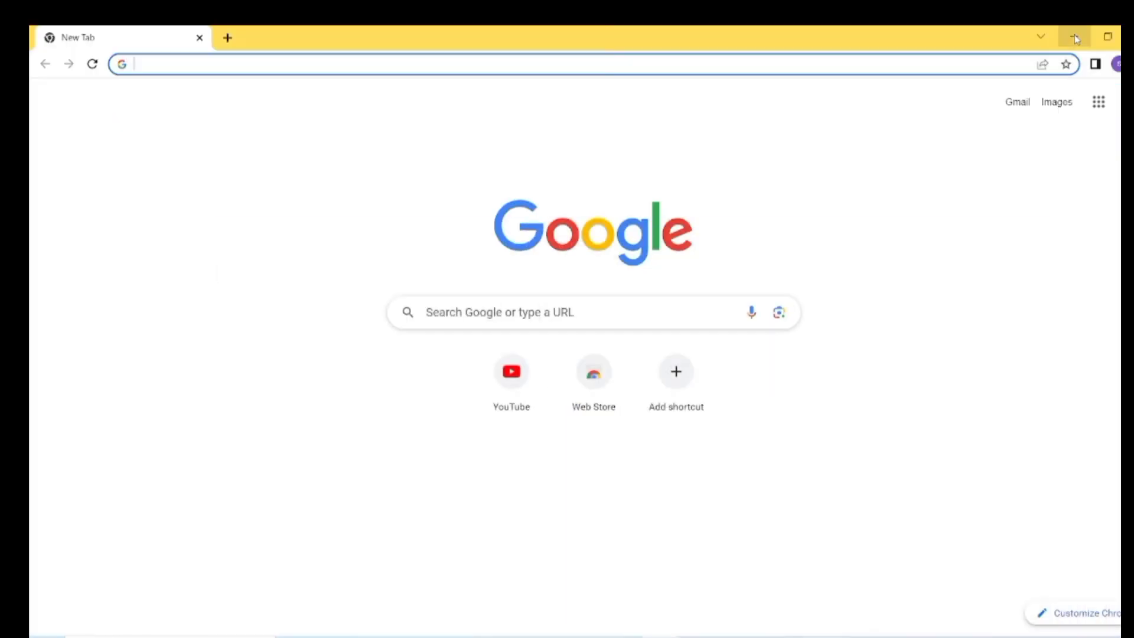
left_click(1075, 38)
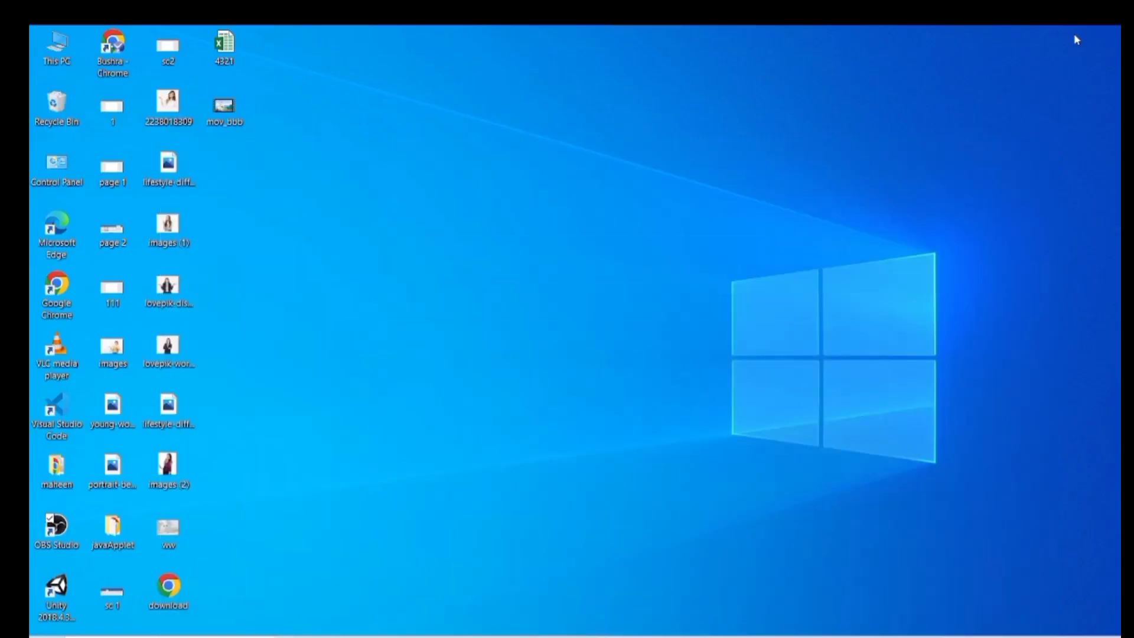